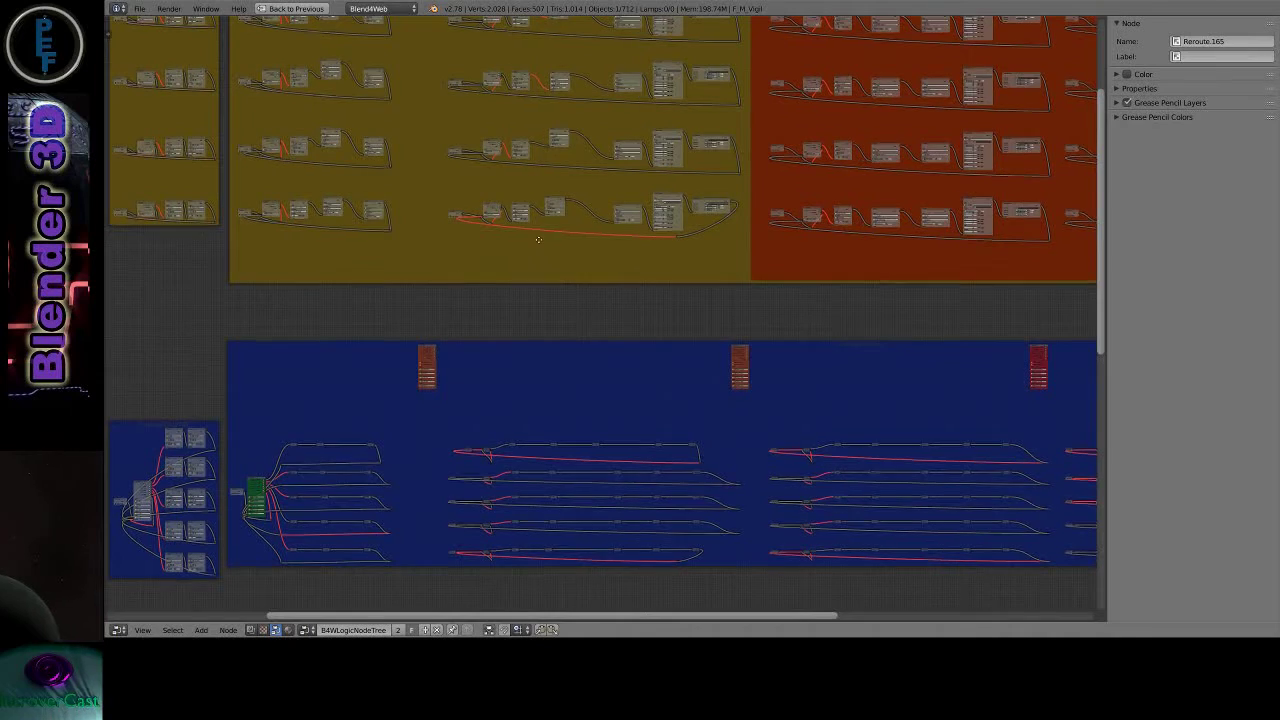
# Zoom out and pan down the logic tree to the green and red frames' node chains.
pyautogui.moveTo(544, 163)
pyautogui.mouseDown(button='middle')
pyautogui.moveTo(568, 284)
pyautogui.moveTo(561, 245)
pyautogui.mouseUp(button='middle')
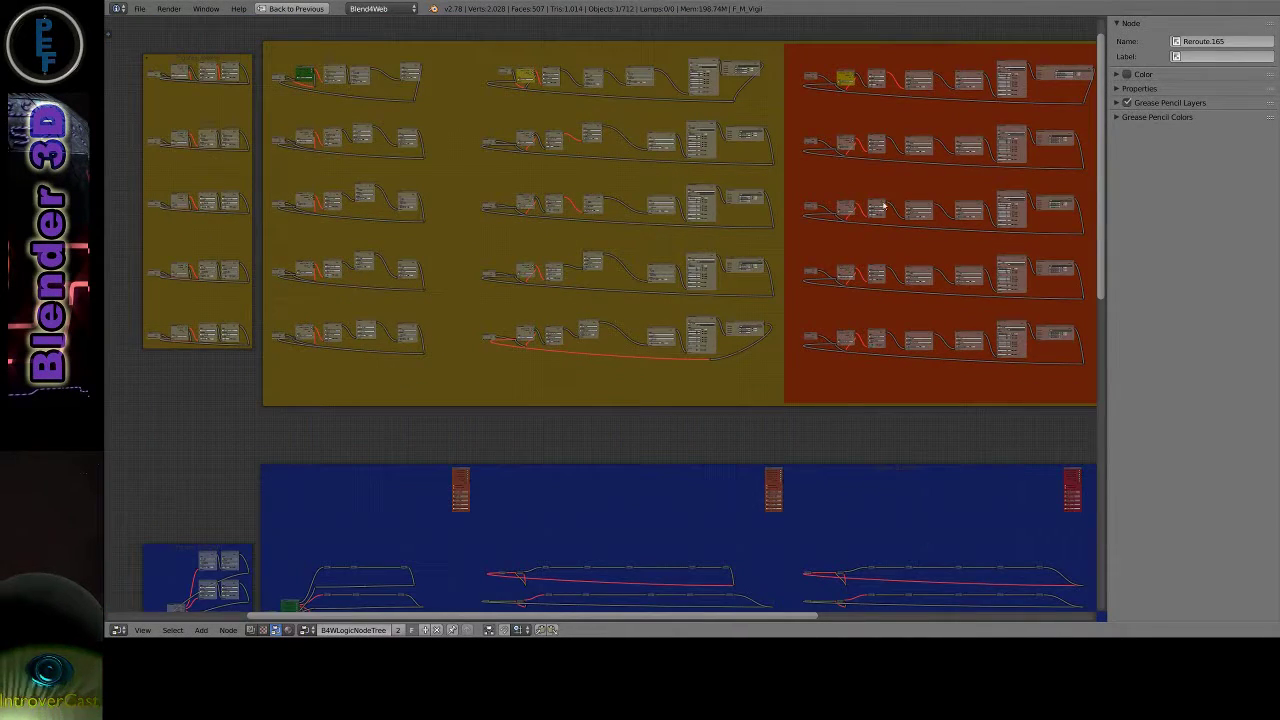
pyautogui.scroll(-1, 797, 368)
pyautogui.scroll(-1, 797, 368)
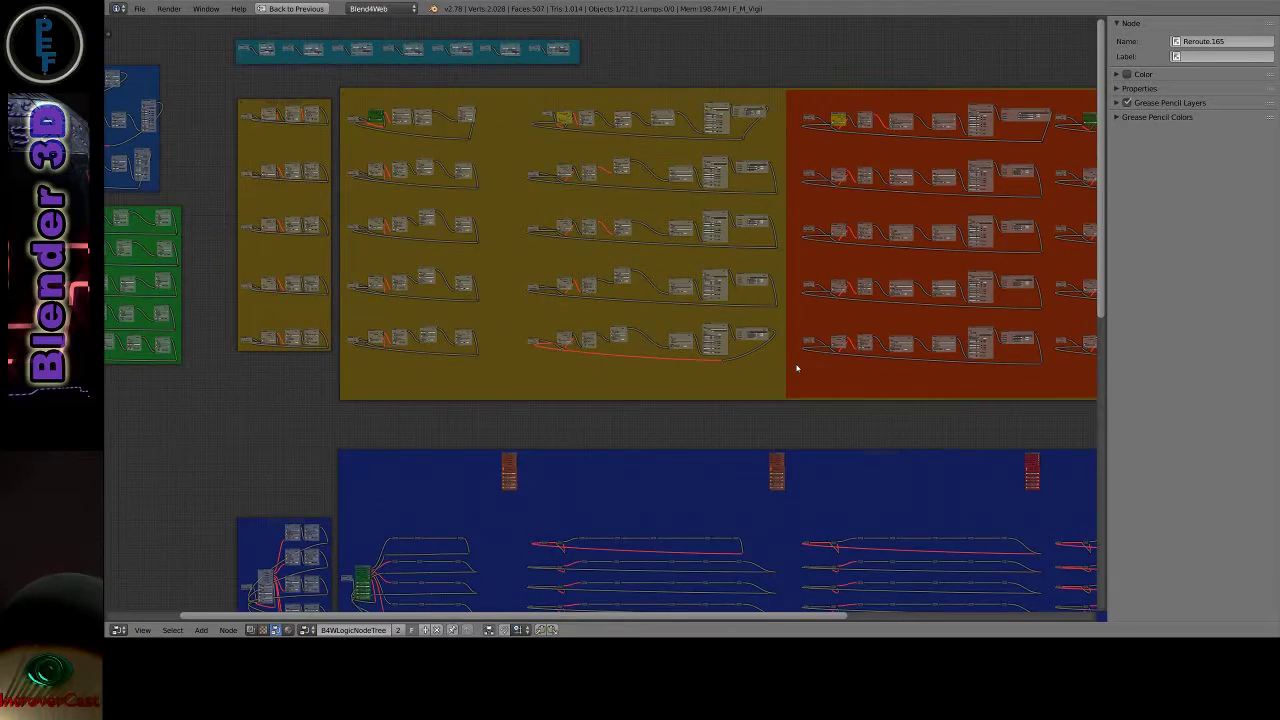
pyautogui.scroll(-1, 797, 368)
pyautogui.scroll(-1, 803, 440)
pyautogui.scroll(-1, 803, 440)
pyautogui.keyDown('shift'); pyautogui.moveTo(792, 430); pyautogui.dragTo(682, 213, button='middle'); pyautogui.keyUp('shift')
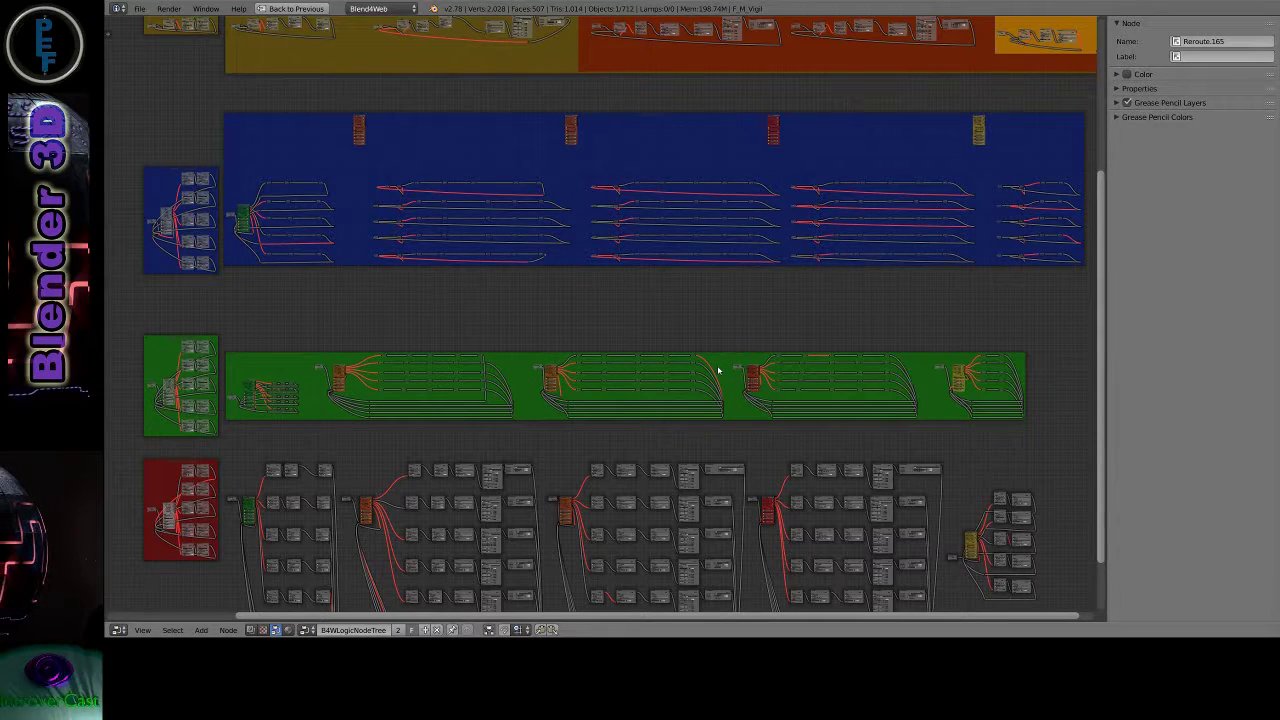
pyautogui.scroll(-1, 718, 374)
pyautogui.scroll(-1, 730, 395)
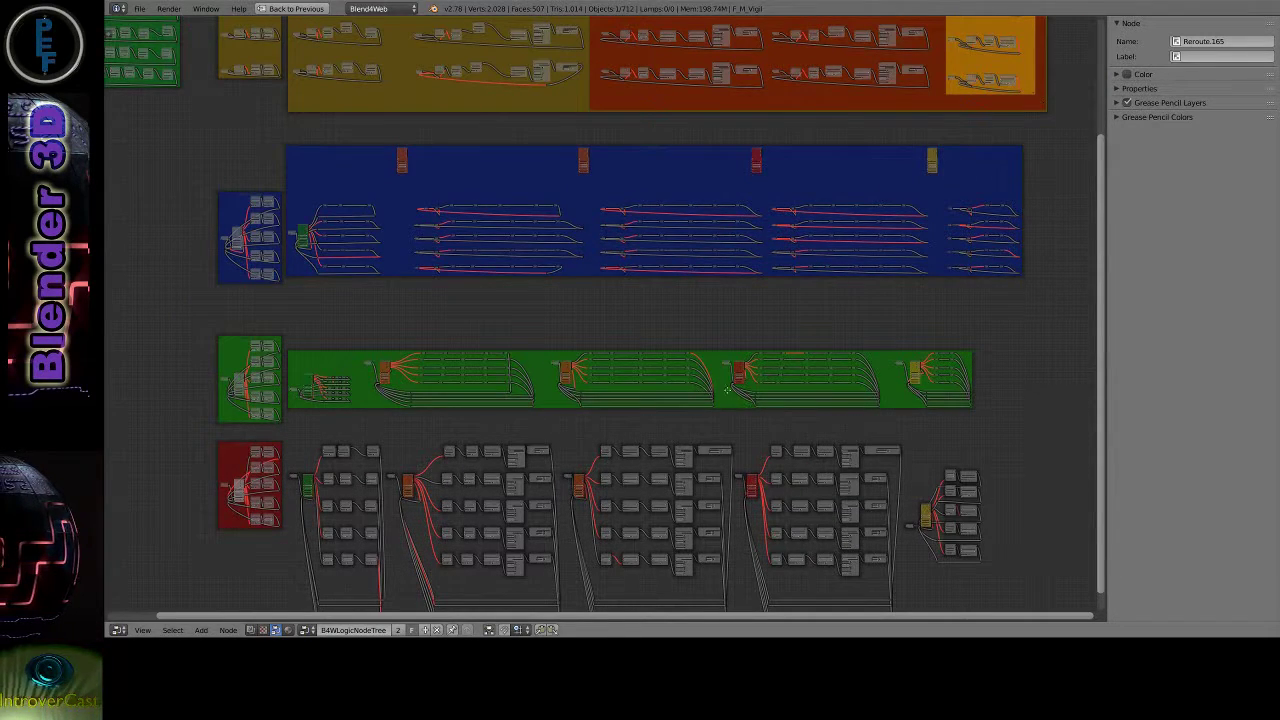
pyautogui.moveTo(728, 390); pyautogui.dragTo(654, 209, button='middle')
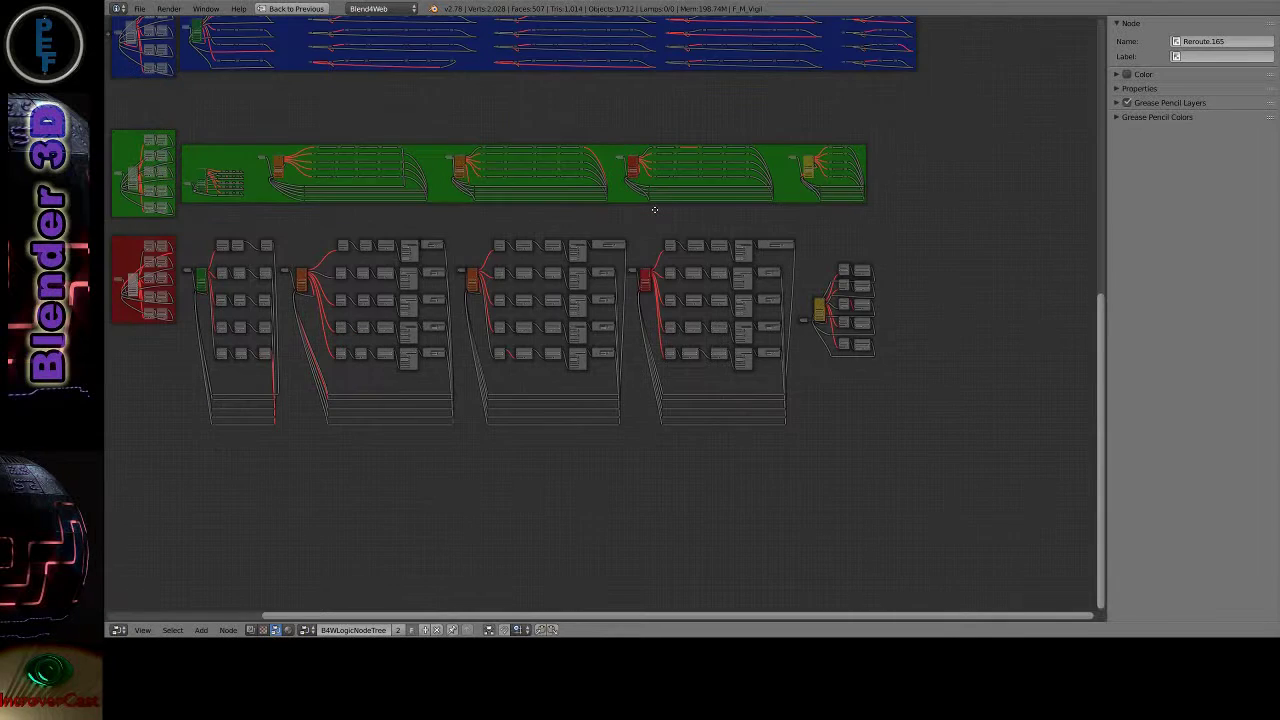
pyautogui.keyDown('shift'); pyautogui.scroll(-1, 654, 209); pyautogui.keyUp('shift')
pyautogui.keyDown('ctrl'); pyautogui.scroll(1, 665, 213); pyautogui.keyUp('ctrl')
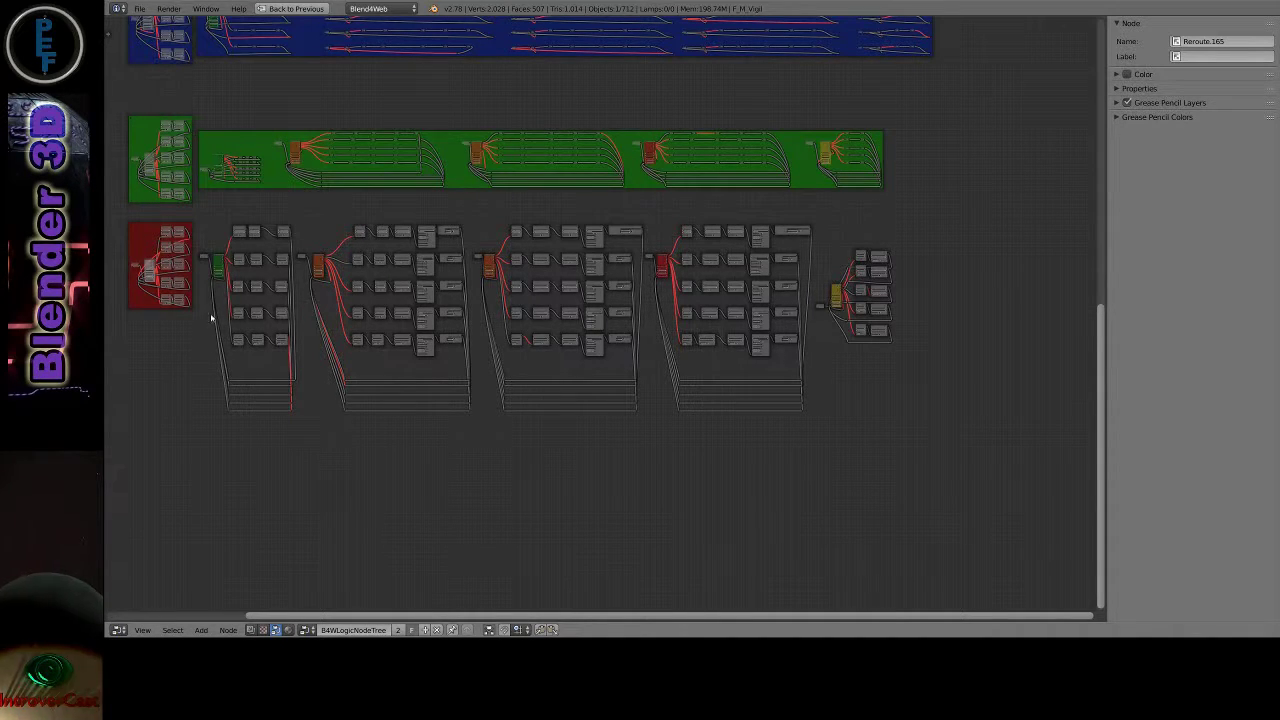
# Zoom in on the red frame's first chain and nudge B4WLogicNode.550 slightly left.
pyautogui.scroll(1, 211, 317)
pyautogui.scroll(1, 211, 317)
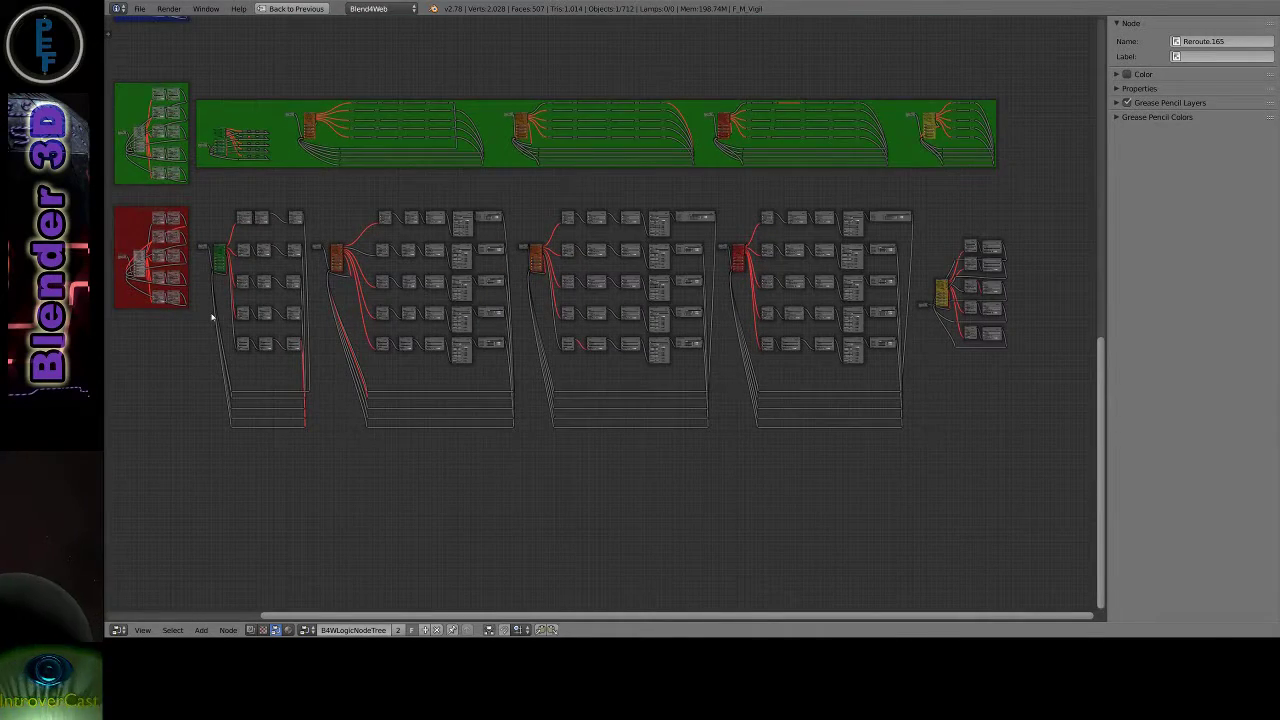
pyautogui.scroll(1, 211, 317)
pyautogui.scroll(1, 216, 310)
pyautogui.scroll(1, 221, 302)
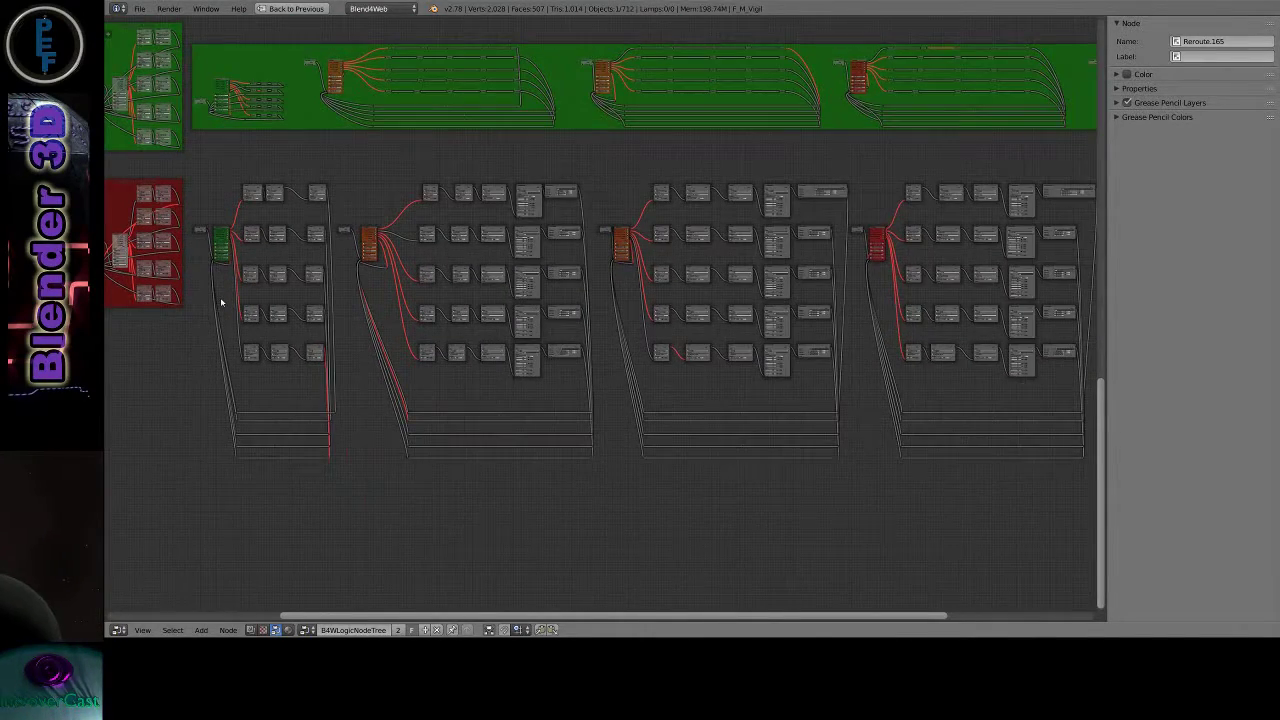
pyautogui.scroll(1, 221, 302)
pyautogui.scroll(1, 221, 302)
pyautogui.scroll(1, 221, 302)
pyautogui.scroll(1, 221, 302)
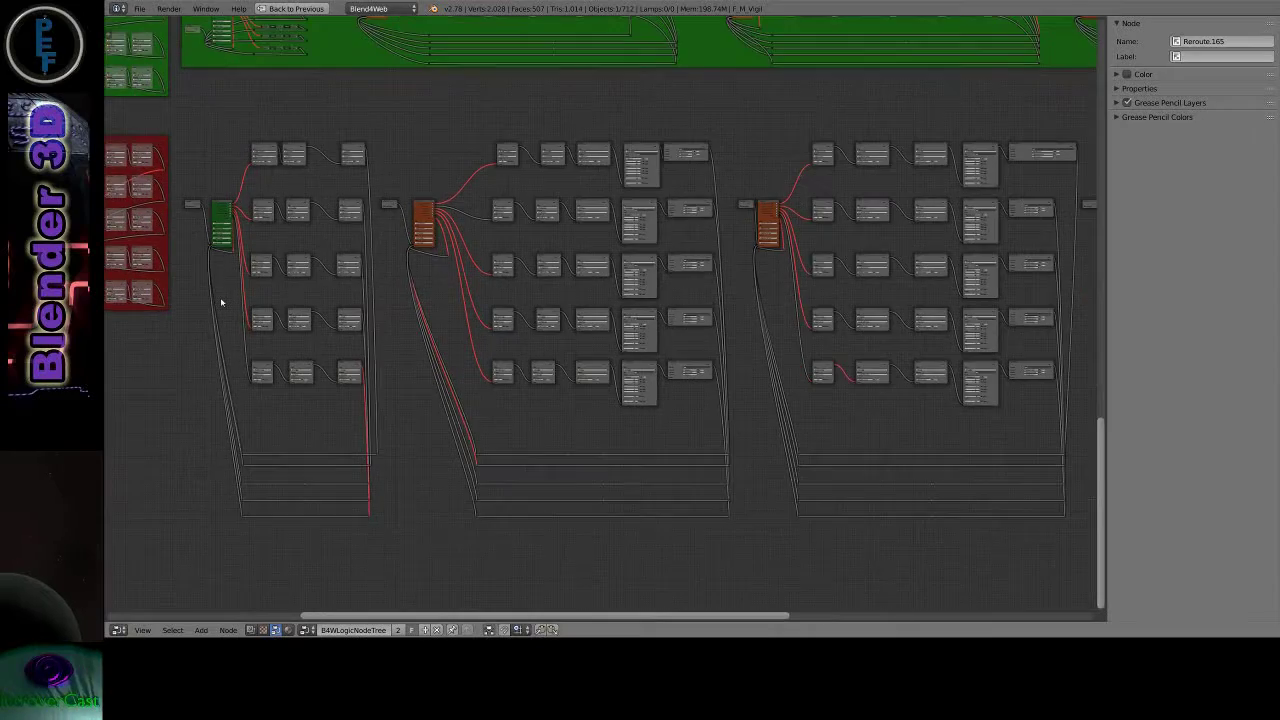
pyautogui.scroll(1, 221, 302)
pyautogui.scroll(1, 221, 302)
pyautogui.scroll(1, 221, 302)
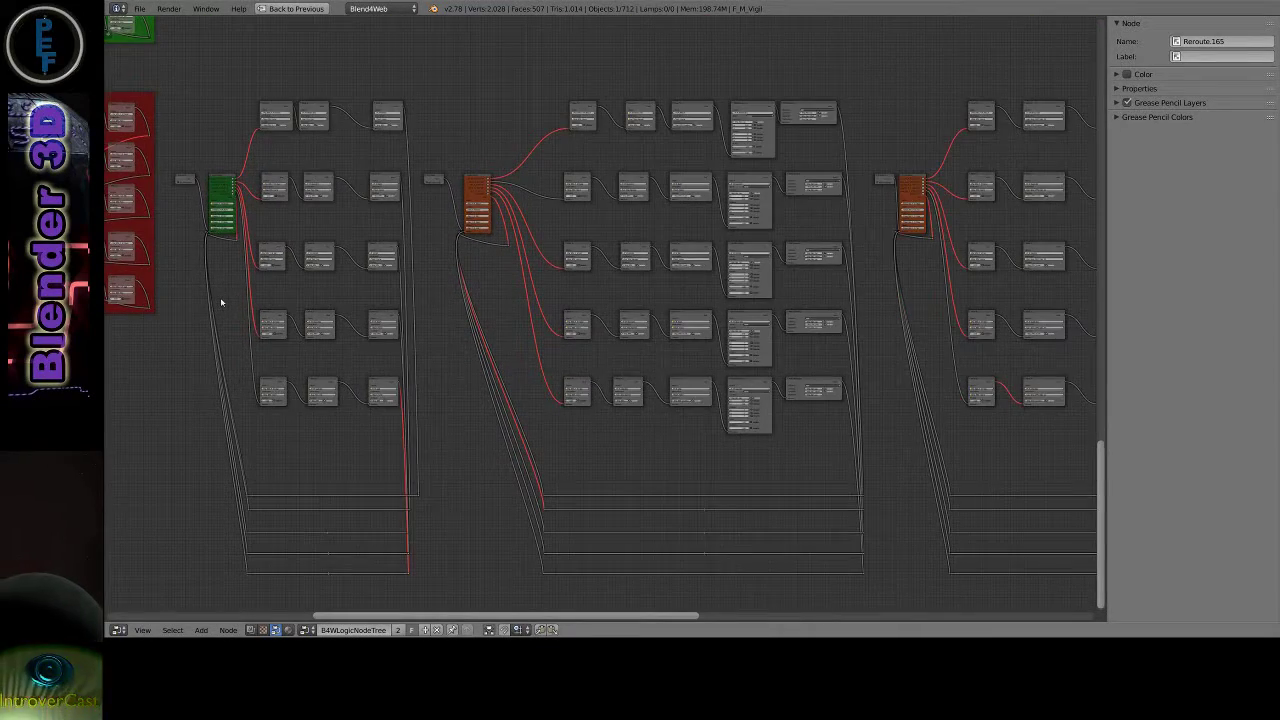
pyautogui.scroll(1, 221, 300)
pyautogui.scroll(1, 221, 295)
pyautogui.scroll(1, 221, 287)
pyautogui.scroll(1, 222, 276)
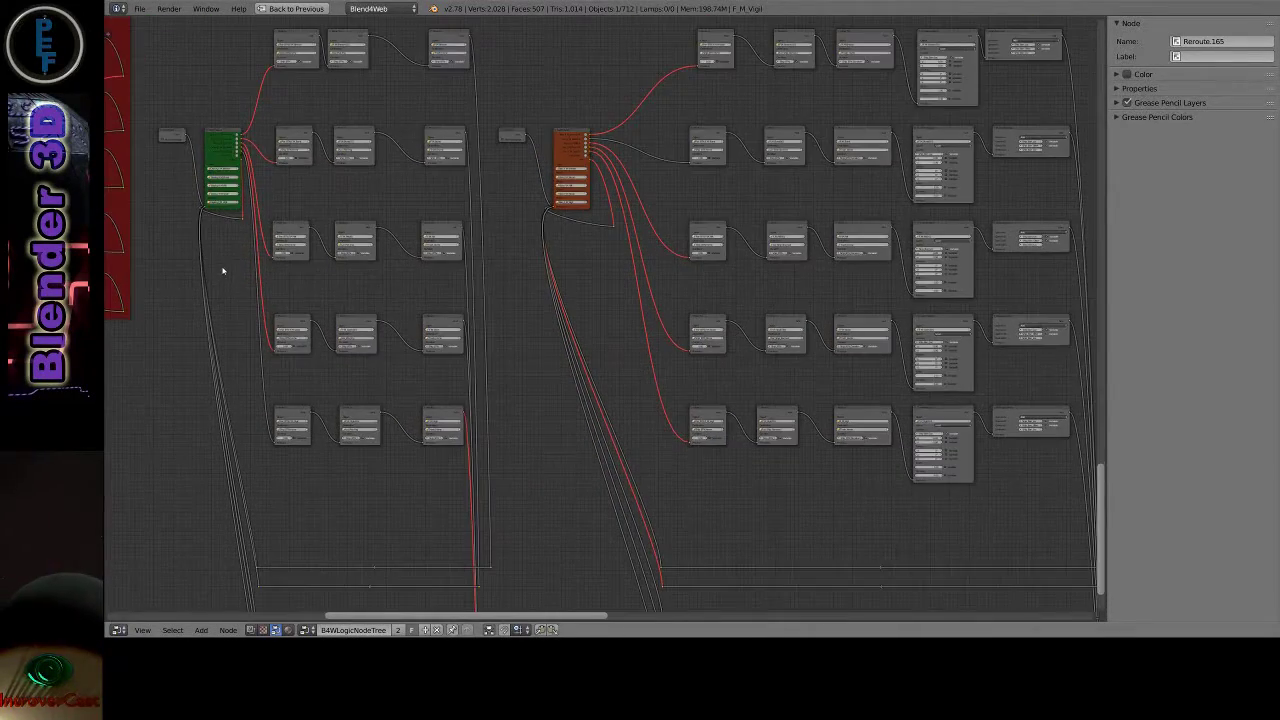
pyautogui.scroll(1, 223, 266)
pyautogui.scroll(1, 226, 147)
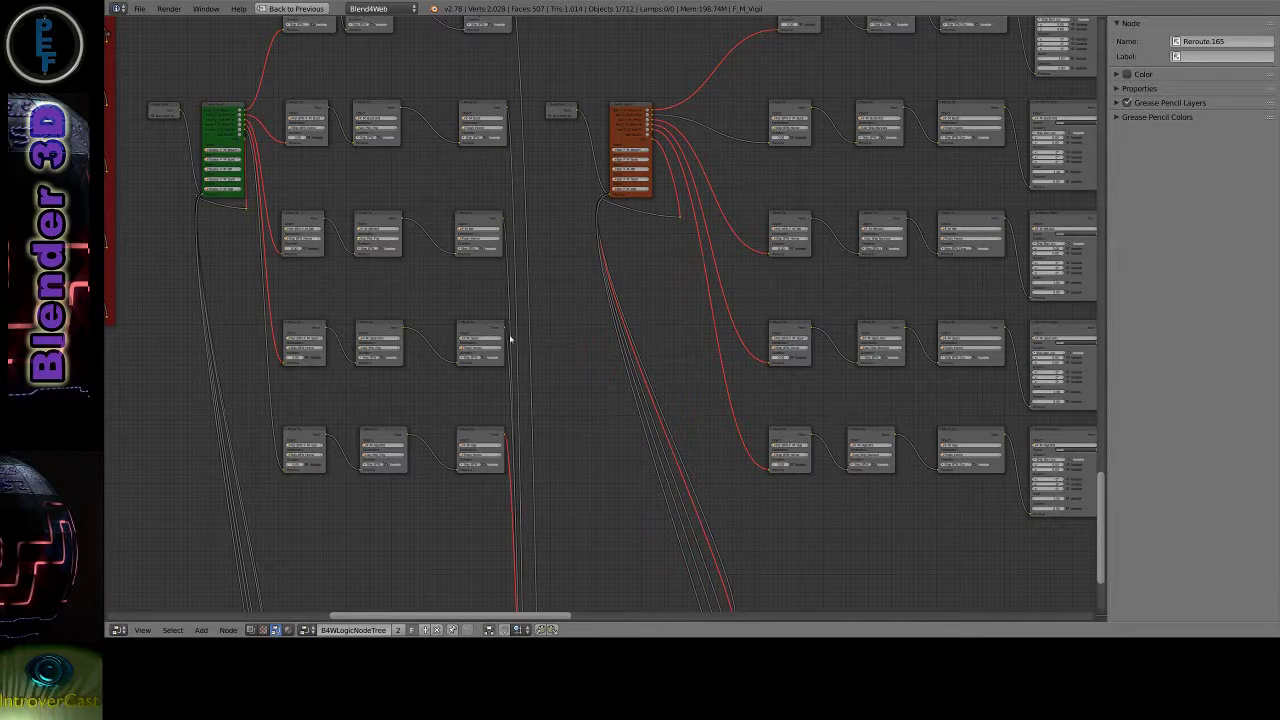
pyautogui.moveTo(479, 330); pyautogui.dragTo(470, 332)
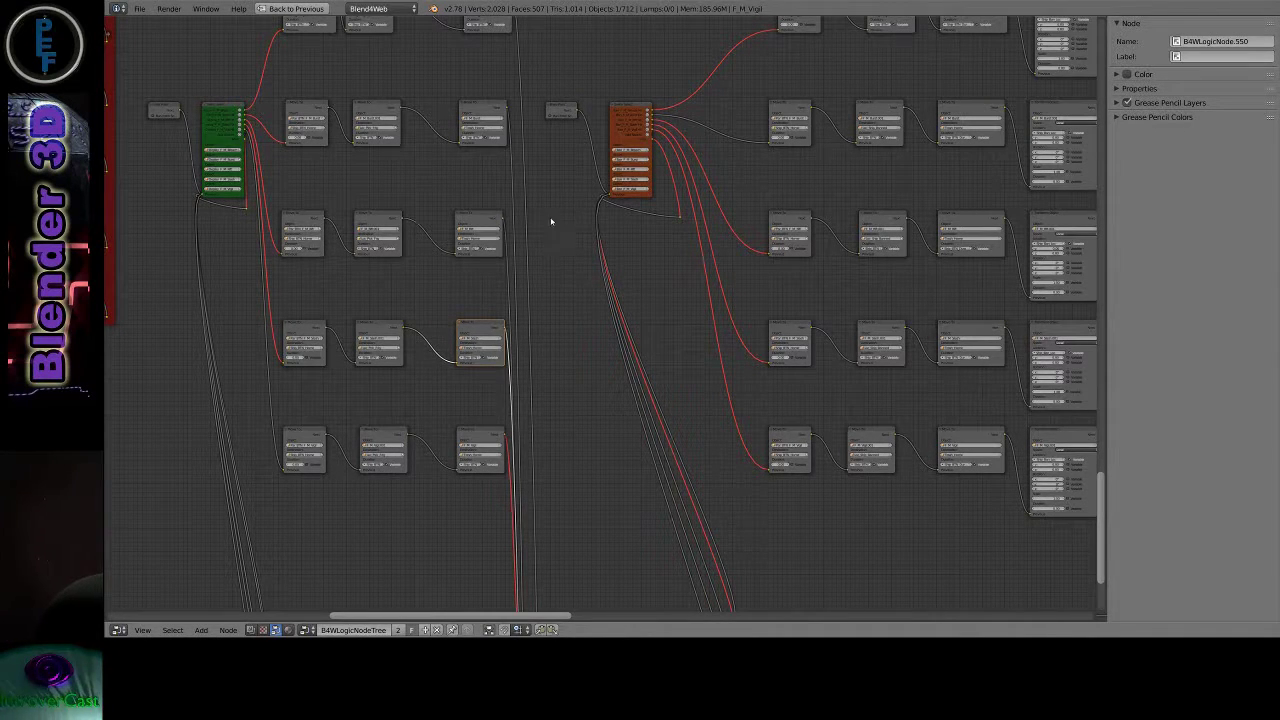
pyautogui.moveTo(545, 230)
pyautogui.mouseDown(button='middle')
pyautogui.moveTo(539, 334)
pyautogui.moveTo(563, 339)
pyautogui.mouseUp(button='middle')
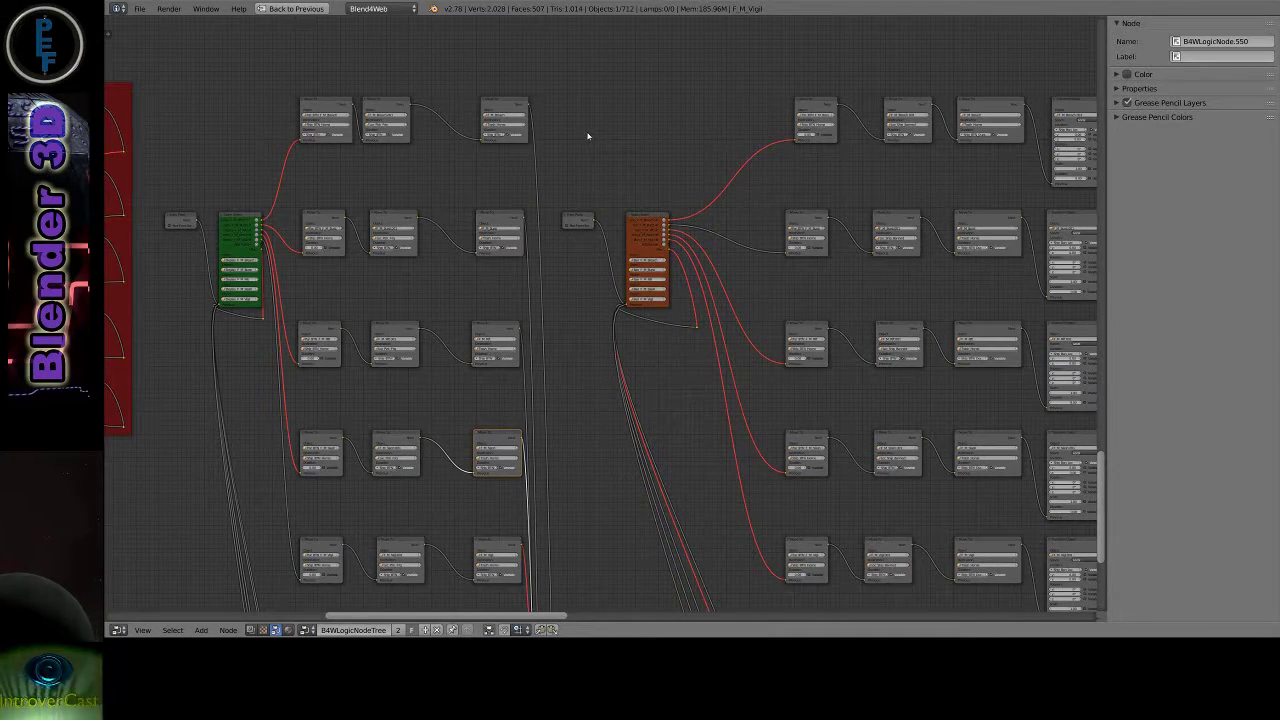
pyautogui.moveTo(588, 136); pyautogui.dragTo(593, 298, button='middle')
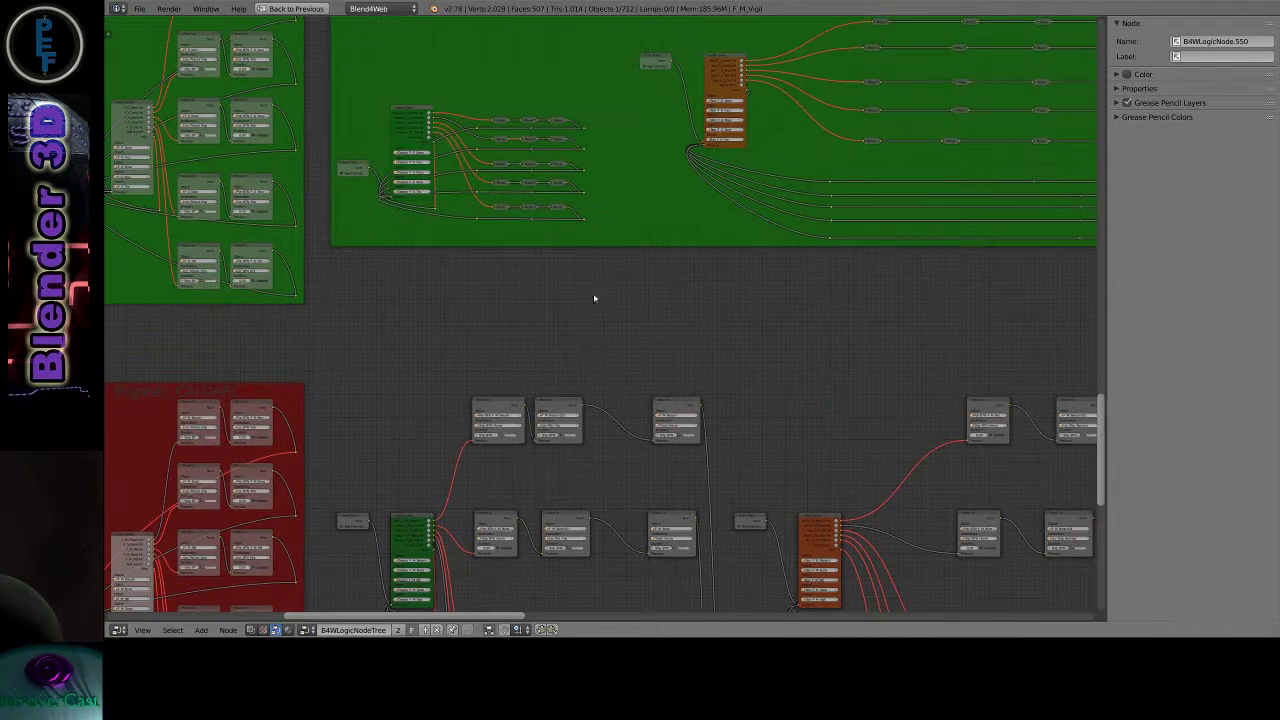
# Zoom out slightly and pan across to the red frame's node chains.
pyautogui.scroll(-1, 543, 265)
pyautogui.scroll(-1, 700, 323)
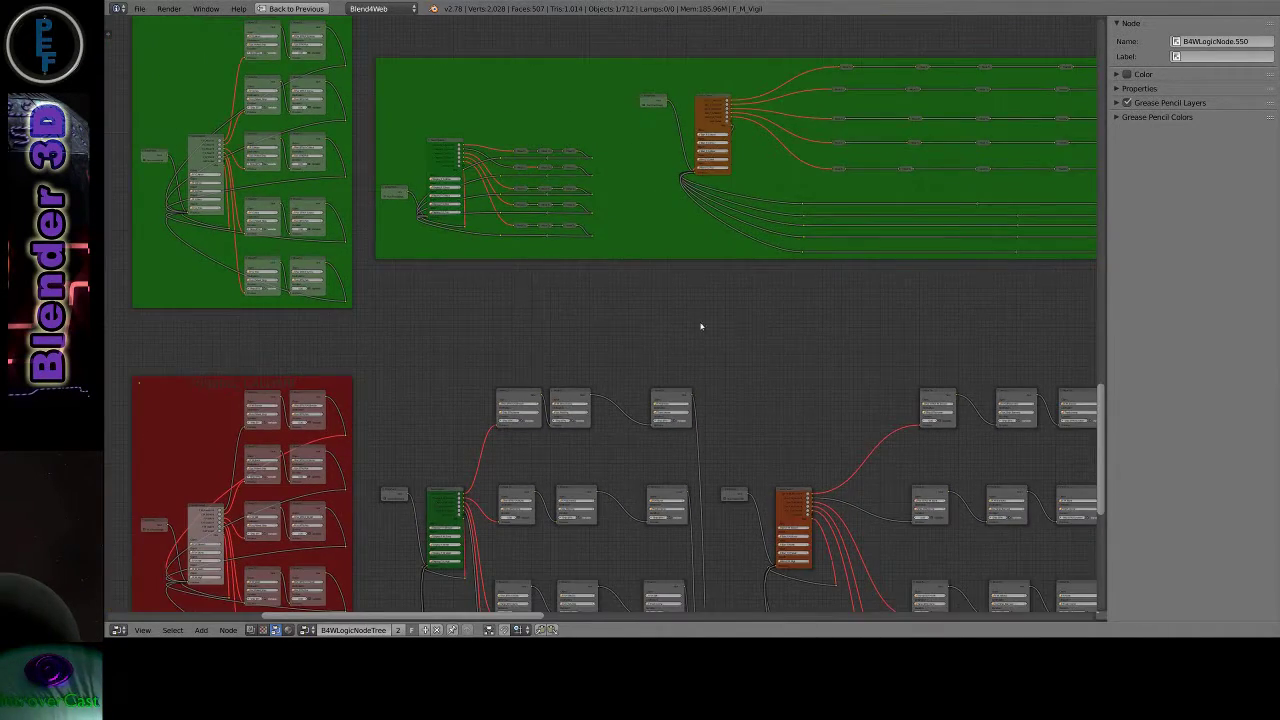
pyautogui.scroll(-1, 700, 323)
pyautogui.scroll(-1, 623, 451)
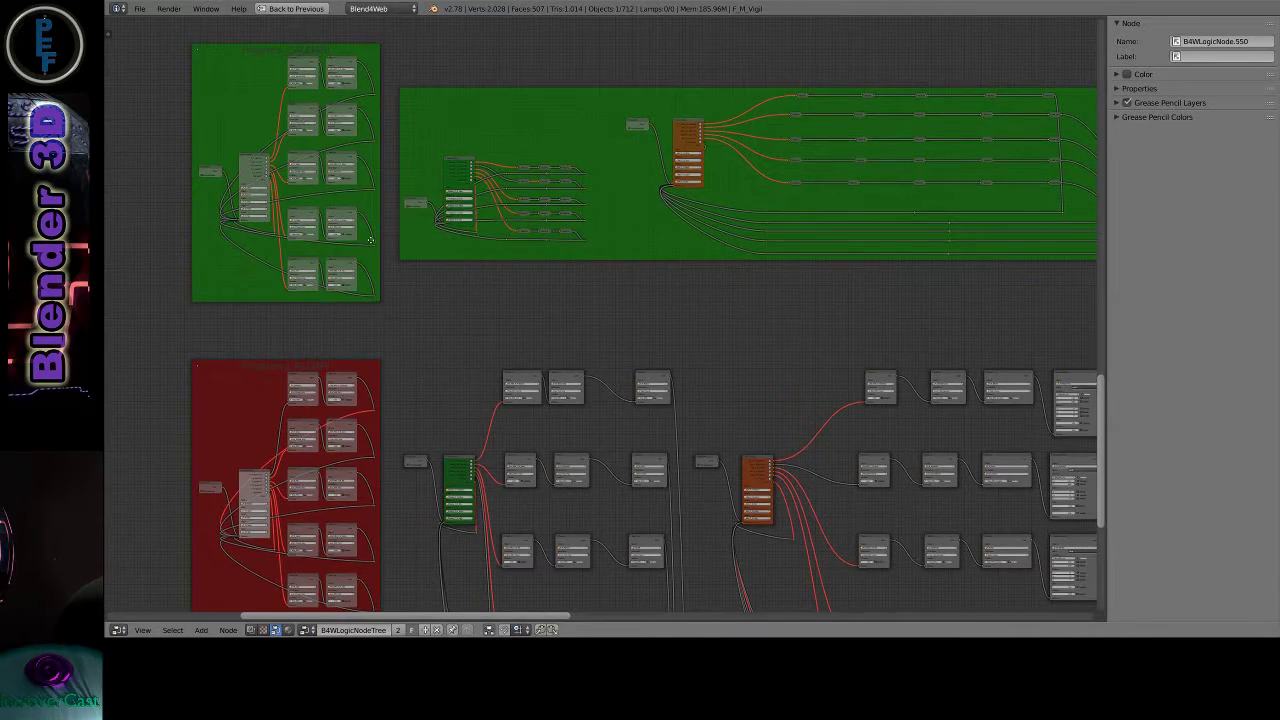
pyautogui.moveTo(830, 328); pyautogui.dragTo(358, 237, button='middle')
# Zoom out until the yellow, red, orange, blue and green frames are all visible.
pyautogui.scroll(-1, 358, 236)
pyautogui.scroll(-1, 358, 236)
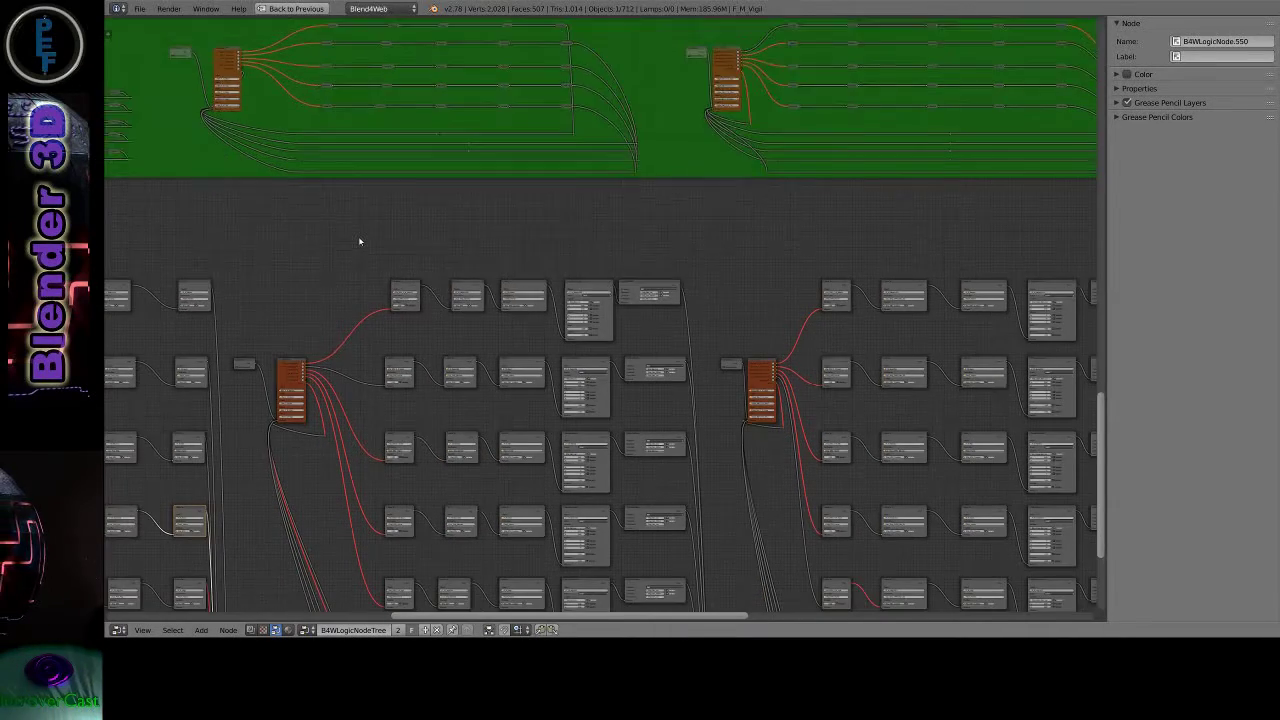
pyautogui.scroll(-1, 358, 236)
pyautogui.scroll(-1, 358, 236)
pyautogui.scroll(-1, 358, 236)
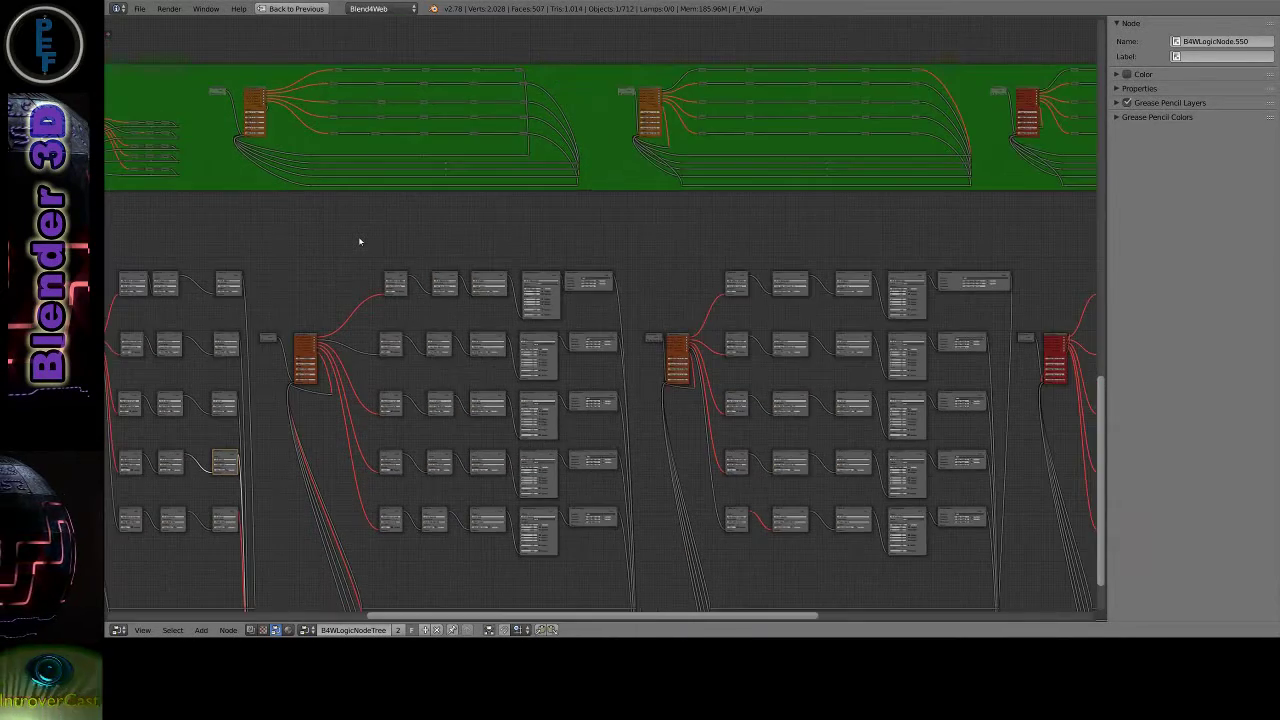
pyautogui.scroll(-1, 358, 236)
pyautogui.scroll(-1, 358, 236)
pyautogui.scroll(-1, 358, 236)
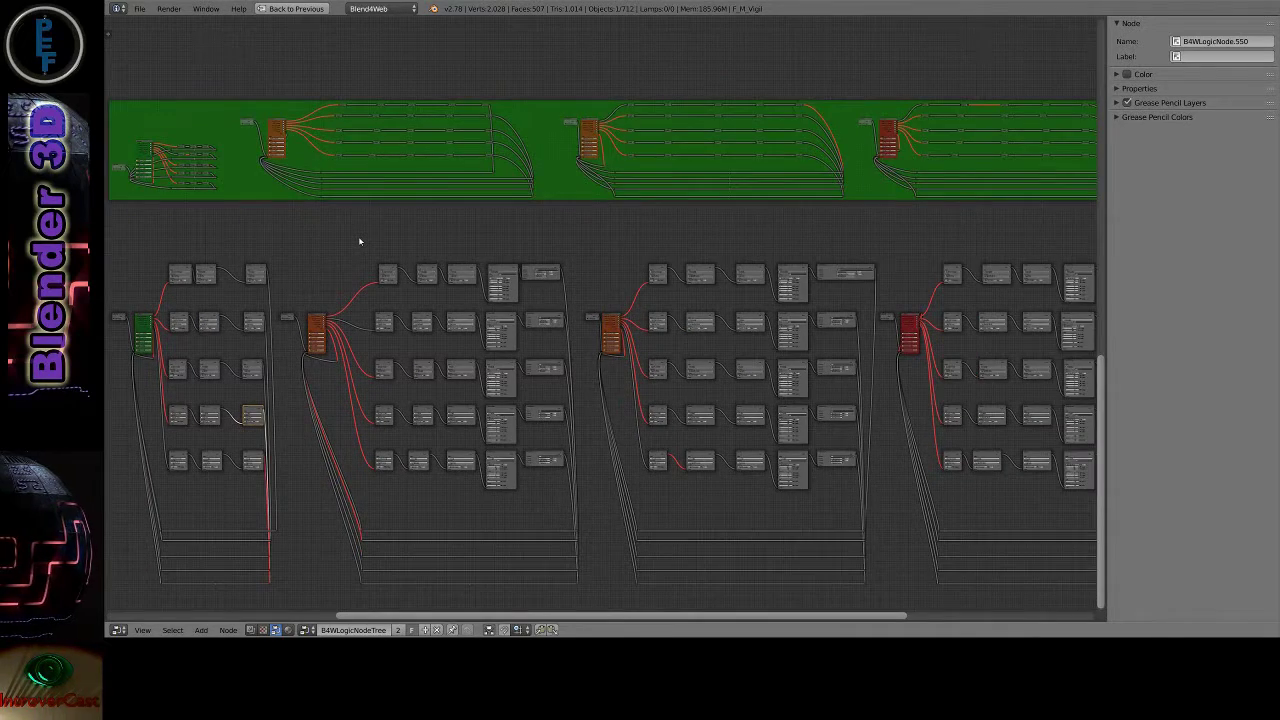
pyautogui.scroll(-1, 358, 236)
pyautogui.scroll(-1, 358, 236)
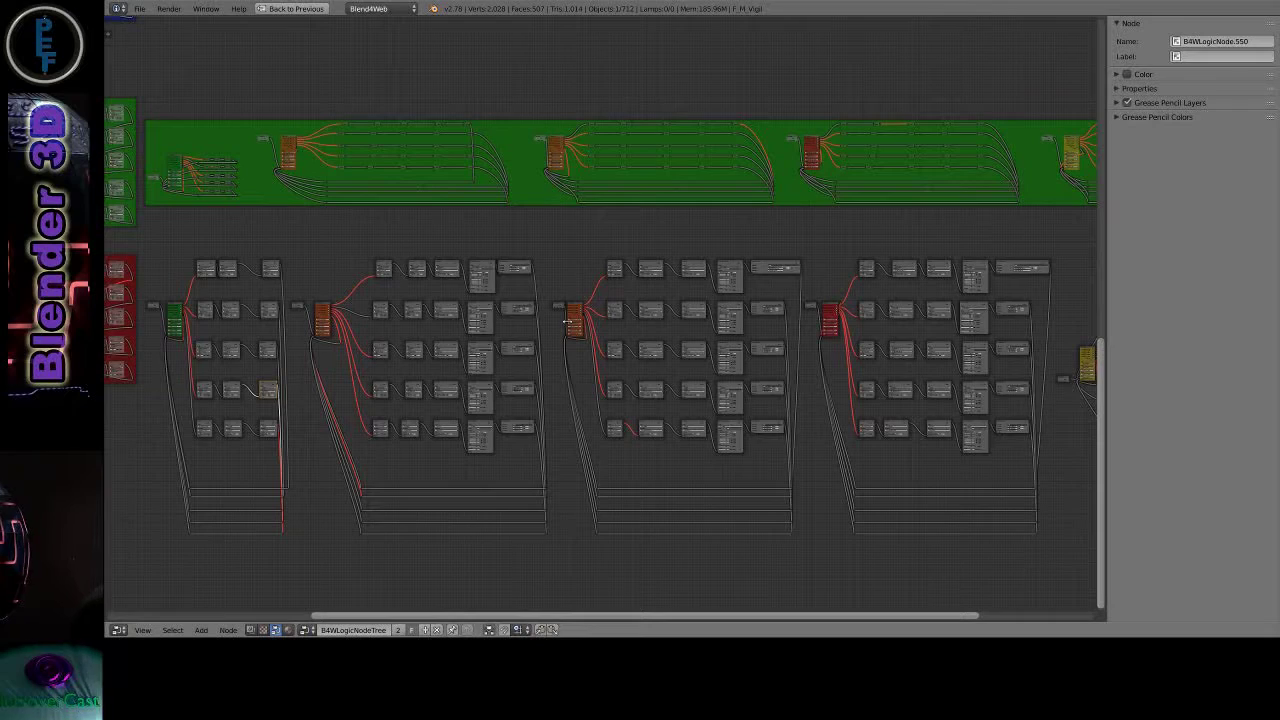
pyautogui.scroll(-1, 569, 321)
pyautogui.scroll(-1, 569, 321)
pyautogui.scroll(-1, 569, 321)
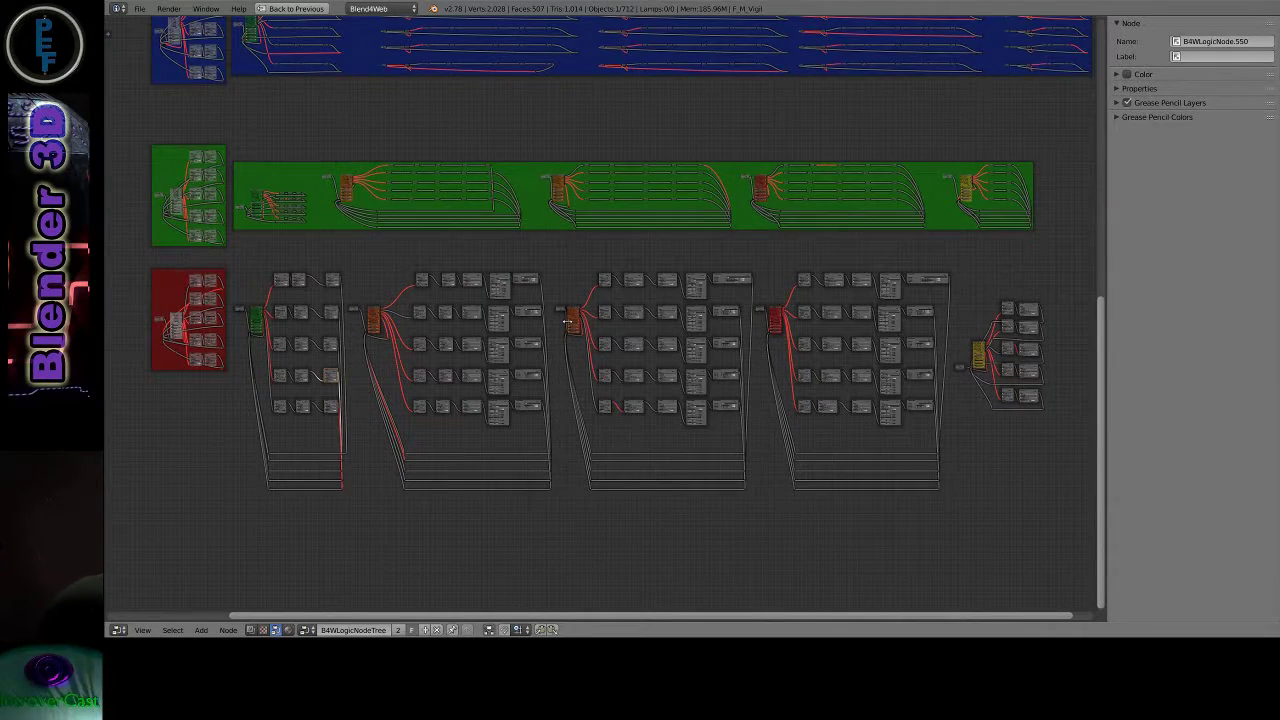
pyautogui.scroll(-1, 569, 321)
pyautogui.scroll(-1, 569, 321)
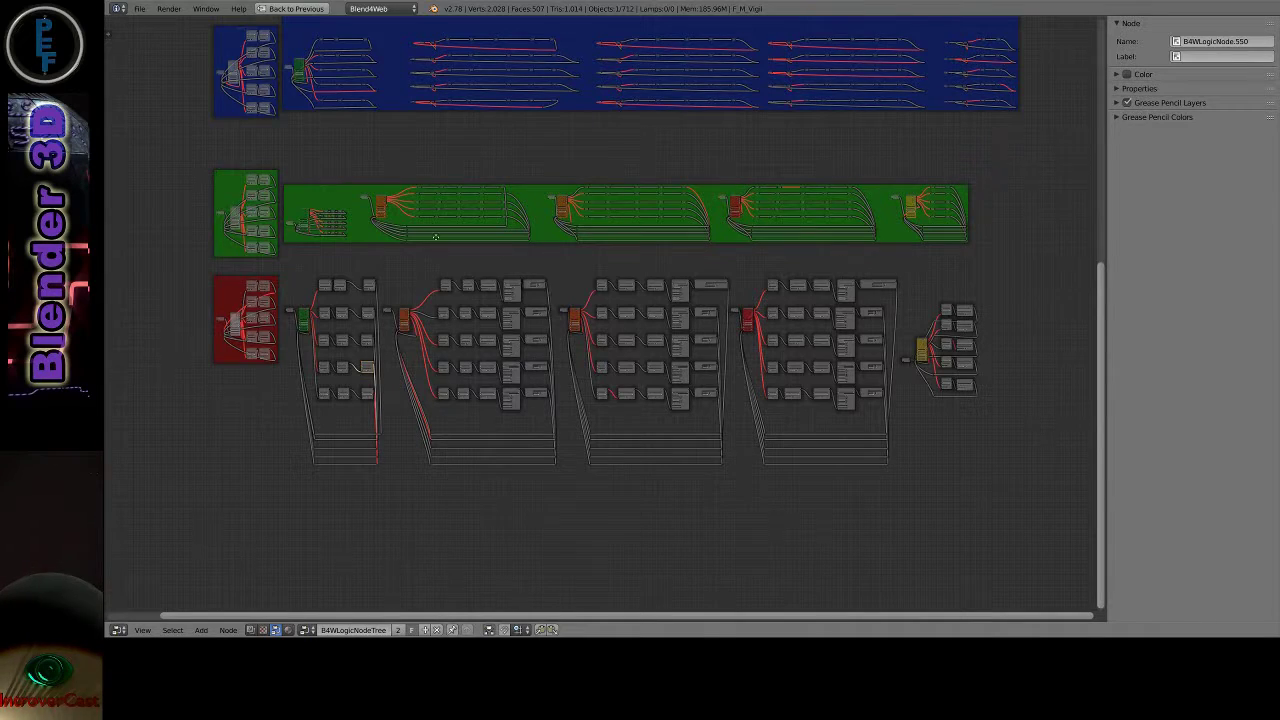
pyautogui.keyDown('shift'); pyautogui.scroll(1, 436, 300); pyautogui.keyUp('shift')
pyautogui.keyDown('shift'); pyautogui.scroll(1, 428, 345); pyautogui.keyUp('shift')
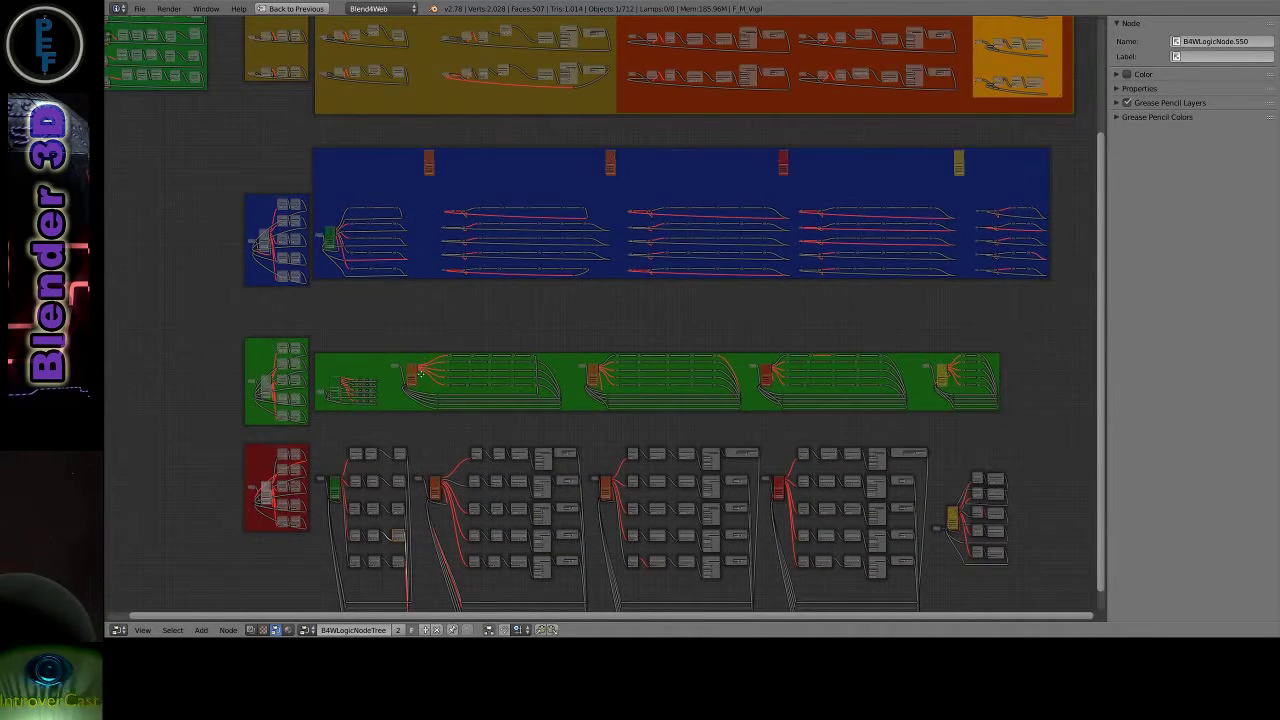
pyautogui.keyDown('shift'); pyautogui.scroll(1, 419, 373); pyautogui.keyUp('shift')
pyautogui.keyDown('shift'); pyautogui.scroll(1, 417, 410); pyautogui.keyUp('shift')
pyautogui.keyDown('shift'); pyautogui.scroll(1, 415, 466); pyautogui.keyUp('shift')
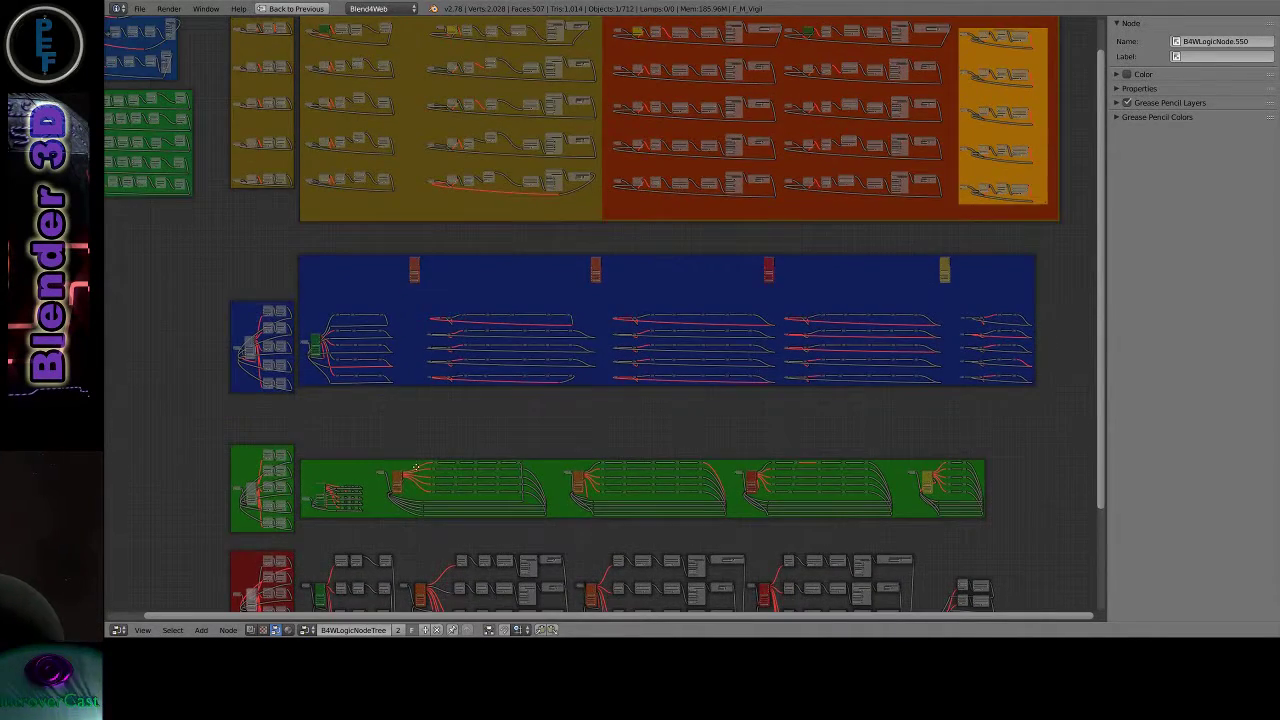
pyautogui.keyDown('shift'); pyautogui.scroll(1, 415, 466); pyautogui.keyUp('shift')
pyautogui.keyDown('shift'); pyautogui.scroll(1, 415, 478); pyautogui.keyUp('shift')
pyautogui.keyDown('shift'); pyautogui.scroll(1, 488, 347); pyautogui.keyUp('shift')
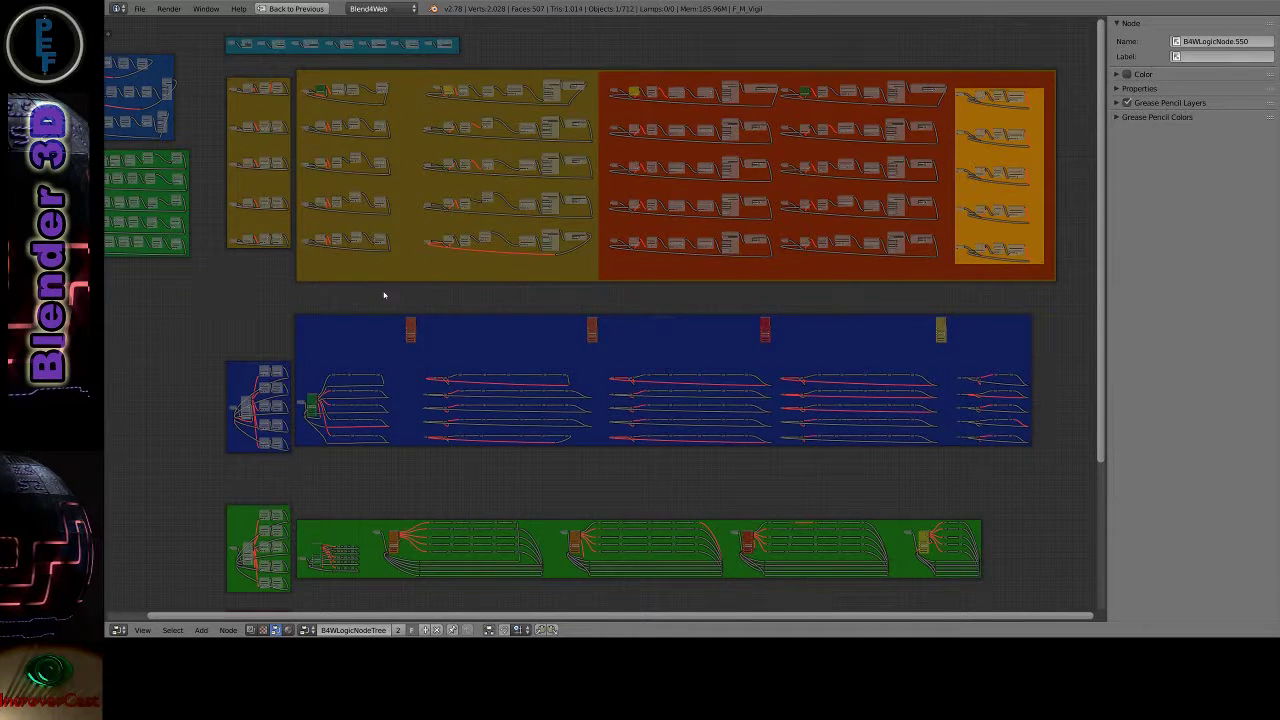
pyautogui.scroll(1, 367, 384)
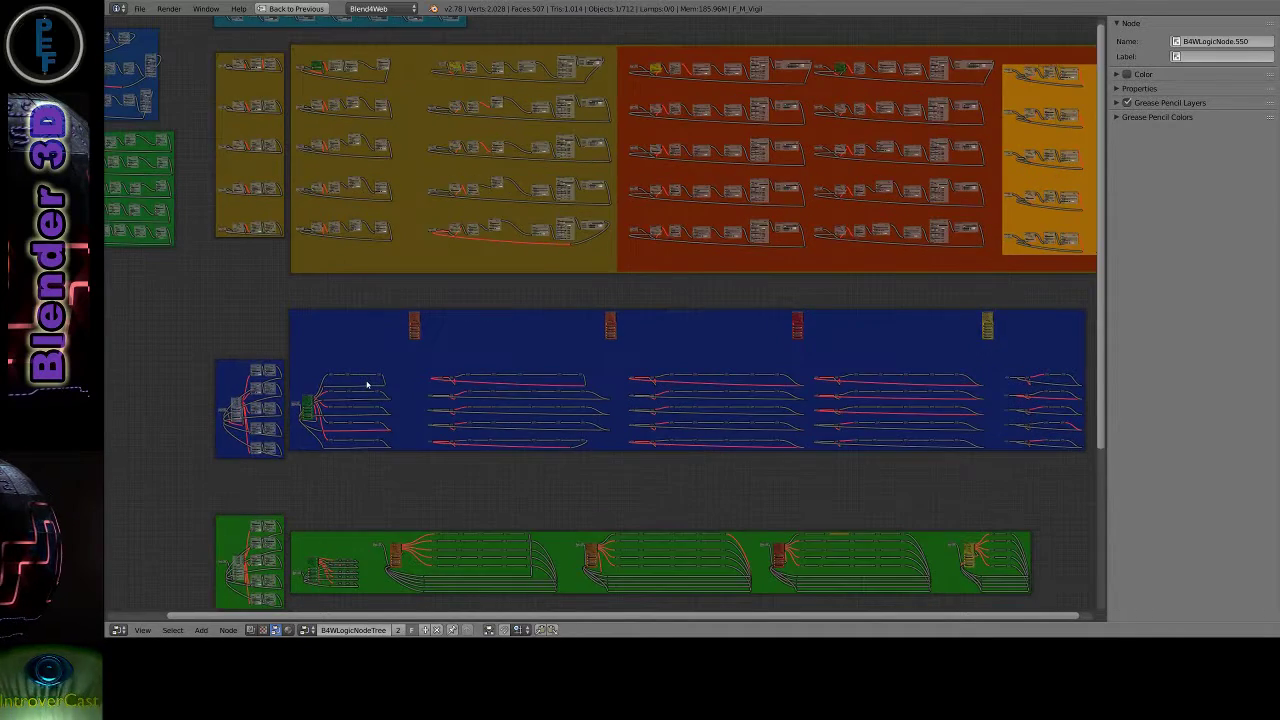
pyautogui.scroll(1, 367, 384)
pyautogui.scroll(1, 367, 384)
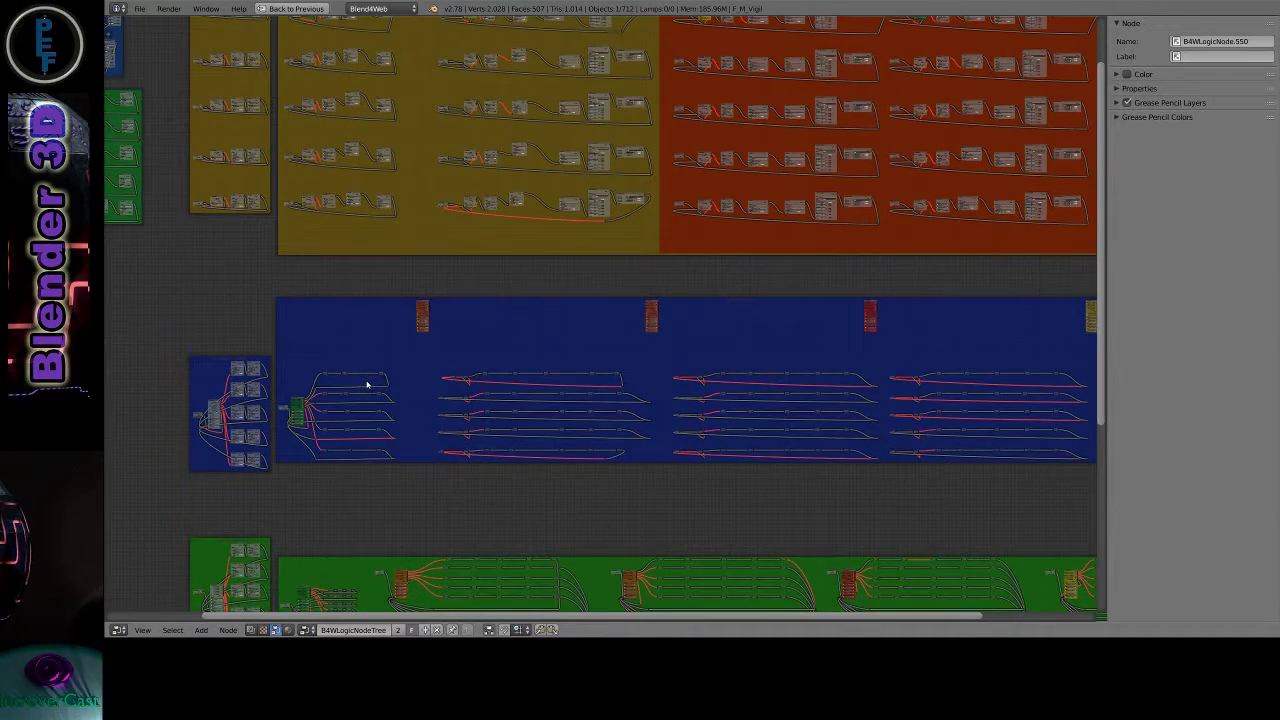
pyautogui.scroll(1, 367, 384)
pyautogui.scroll(1, 320, 431)
pyautogui.scroll(1, 320, 431)
pyautogui.scroll(1, 320, 431)
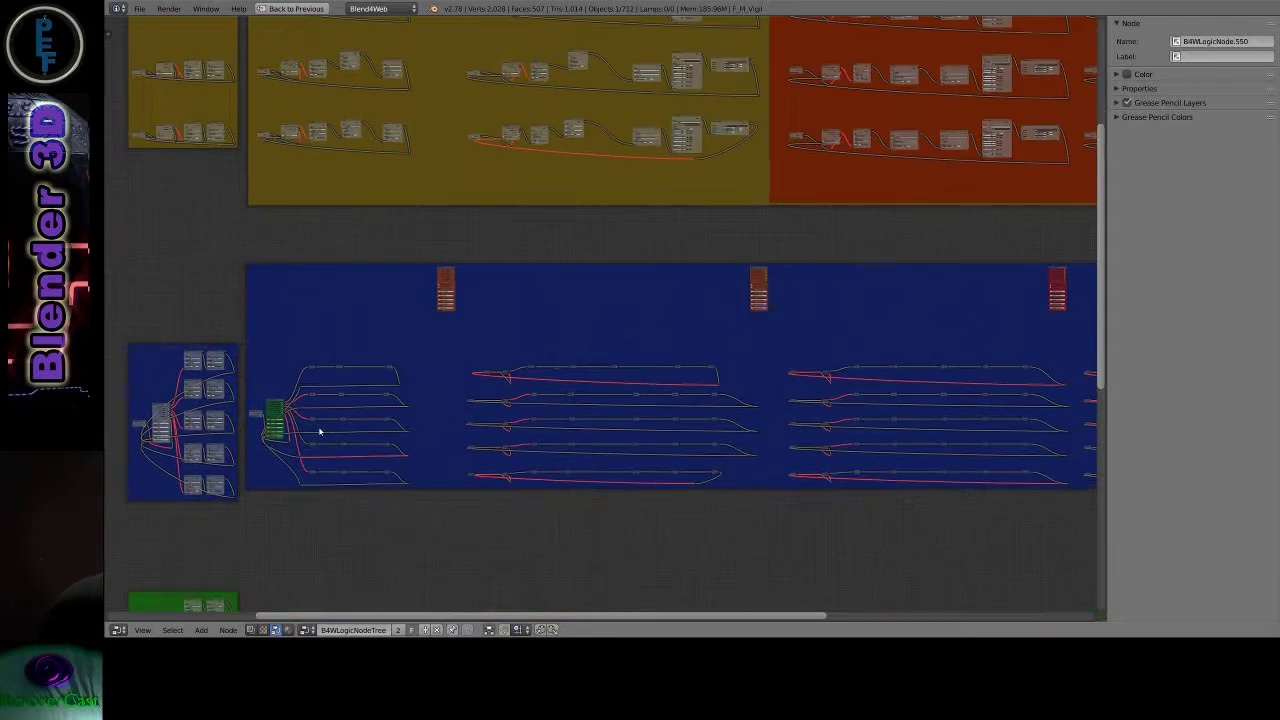
pyautogui.scroll(1, 320, 431)
pyautogui.scroll(1, 320, 431)
pyautogui.scroll(1, 320, 431)
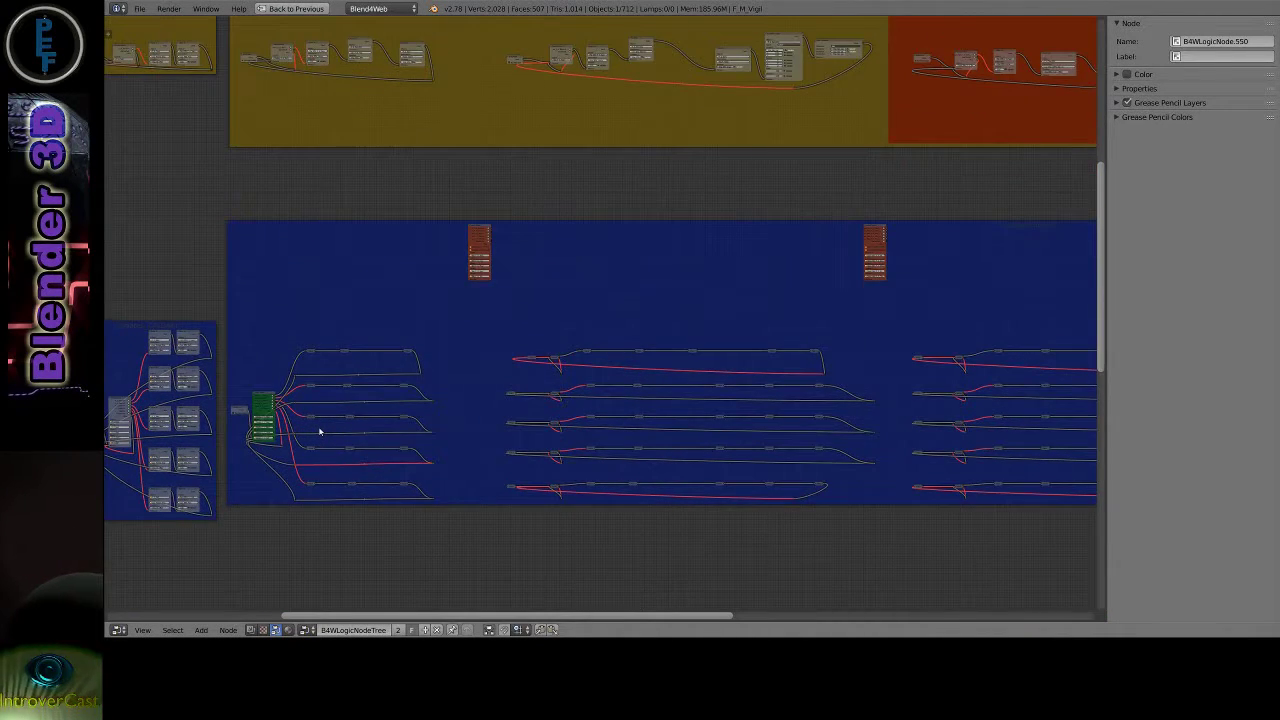
pyautogui.scroll(1, 320, 431)
pyautogui.scroll(1, 320, 431)
pyautogui.scroll(1, 320, 431)
pyautogui.scroll(1, 320, 431)
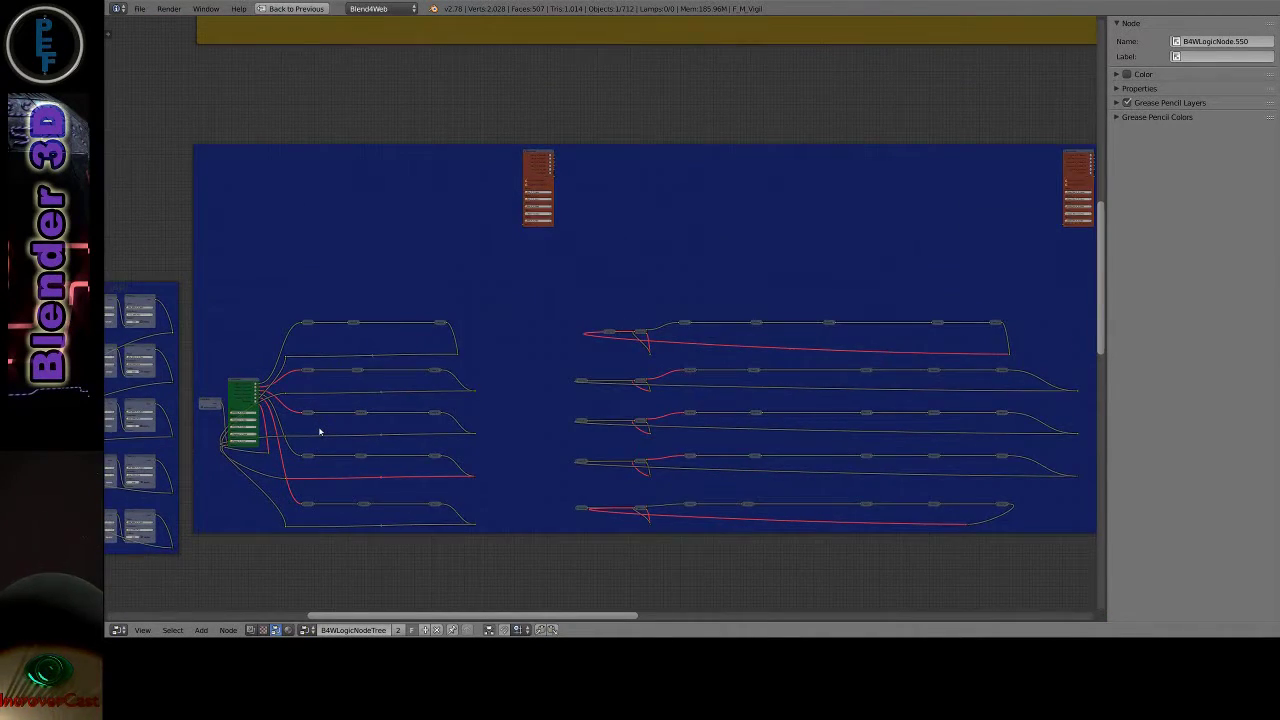
pyautogui.scroll(1, 320, 431)
pyautogui.scroll(1, 320, 431)
pyautogui.scroll(1, 320, 431)
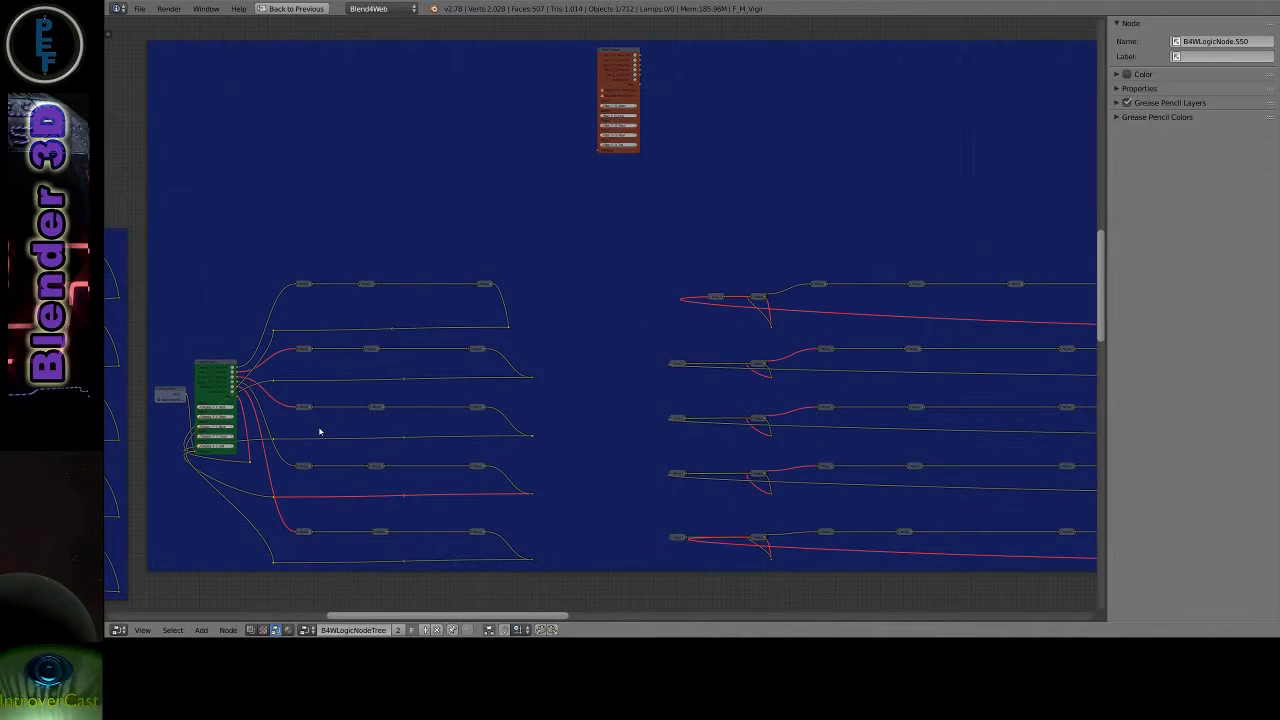
pyautogui.scroll(1, 320, 431)
pyautogui.scroll(1, 320, 431)
pyautogui.scroll(1, 320, 431)
pyautogui.scroll(1, 320, 431)
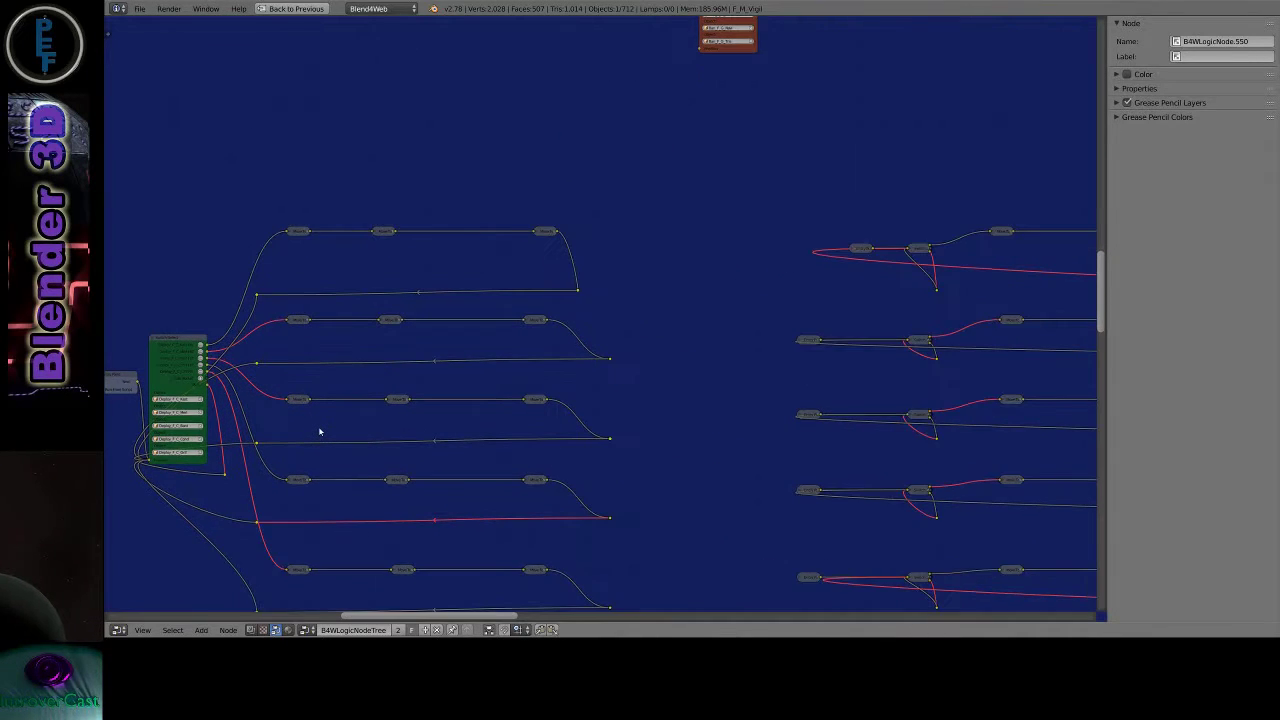
pyautogui.scroll(1, 320, 431)
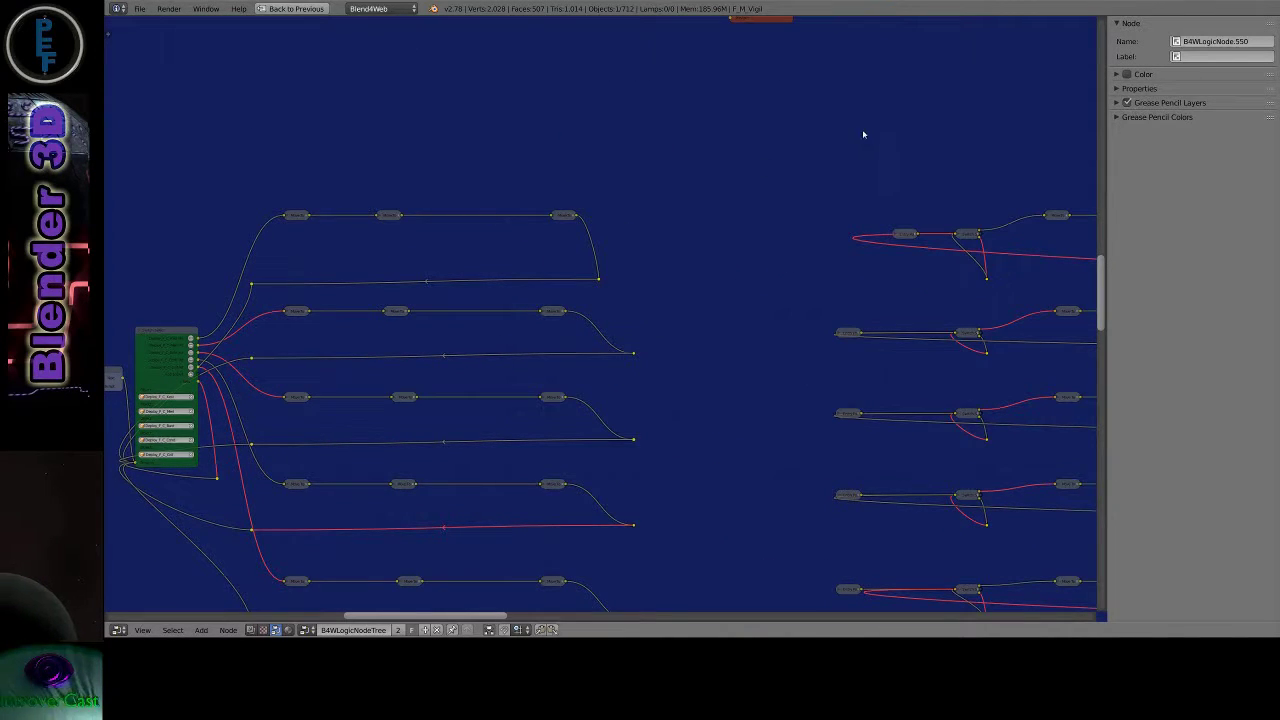
# Paste a copy of the red Switch Select node and drop it lower, between the chain groups.
pyautogui.moveTo(703, 194)
pyautogui.mouseDown(button='middle')
pyautogui.moveTo(640, 206)
pyautogui.moveTo(606, 230)
pyautogui.moveTo(640, 317)
pyautogui.moveTo(631, 244)
pyautogui.mouseUp(button='middle')
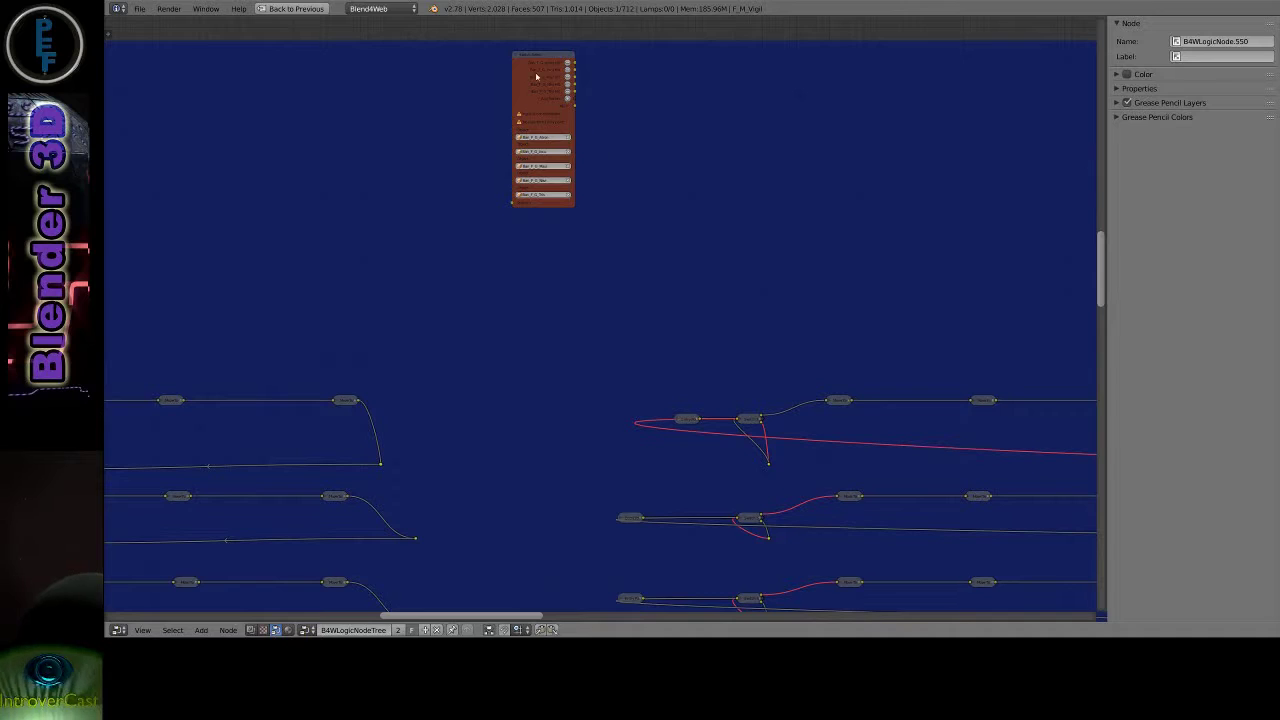
pyautogui.hotkey('ctrl', 'v')
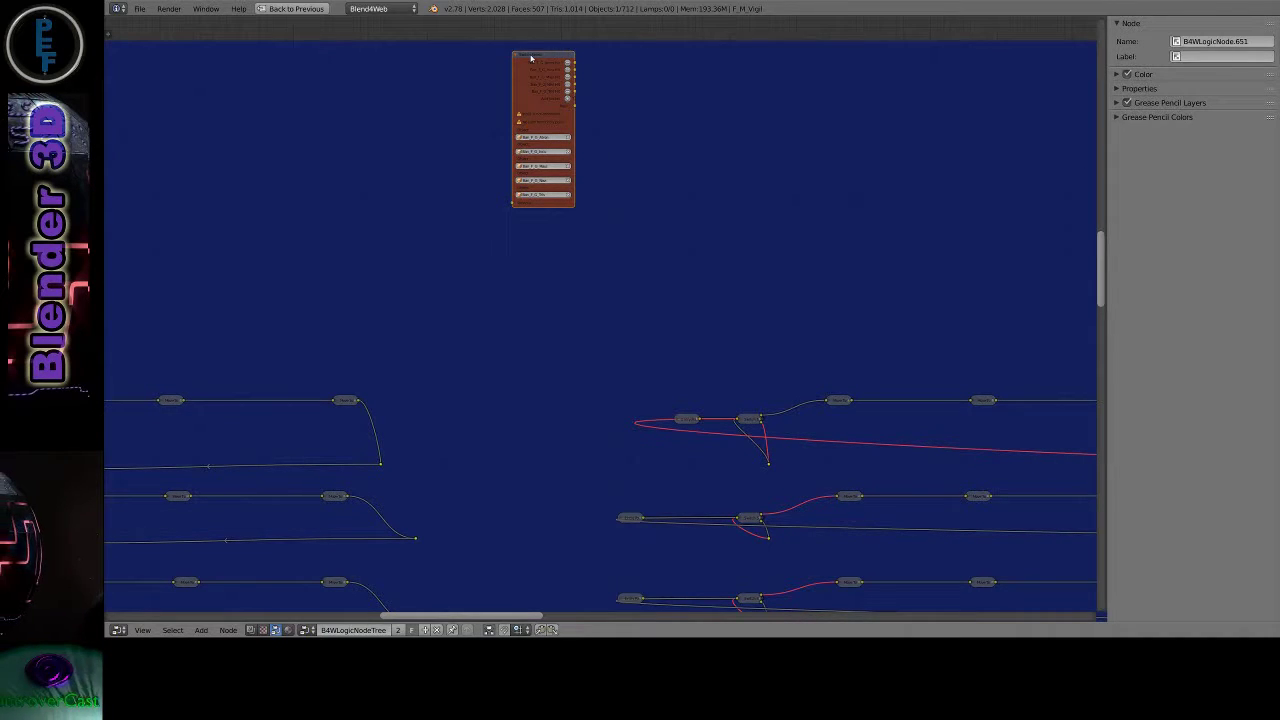
pyautogui.press('g')
pyautogui.press('y')
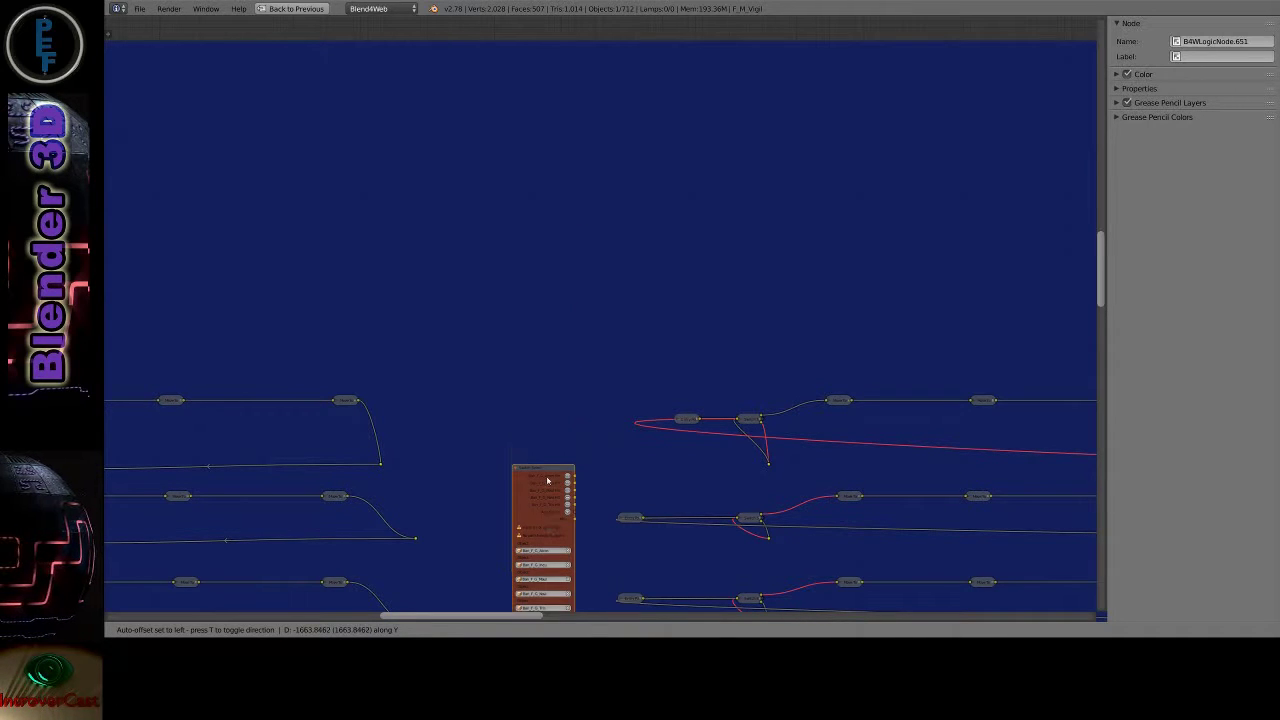
pyautogui.click(550, 490)
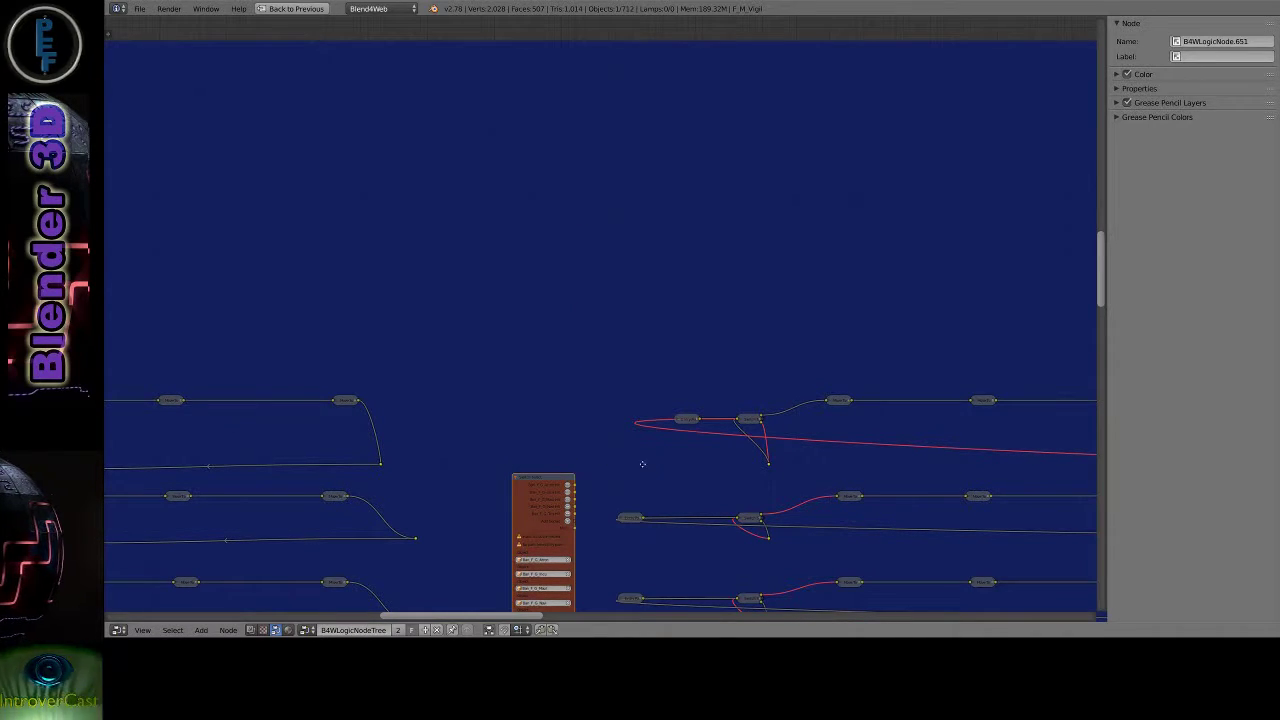
pyautogui.moveTo(646, 271); pyautogui.dragTo(722, 202, button='middle')
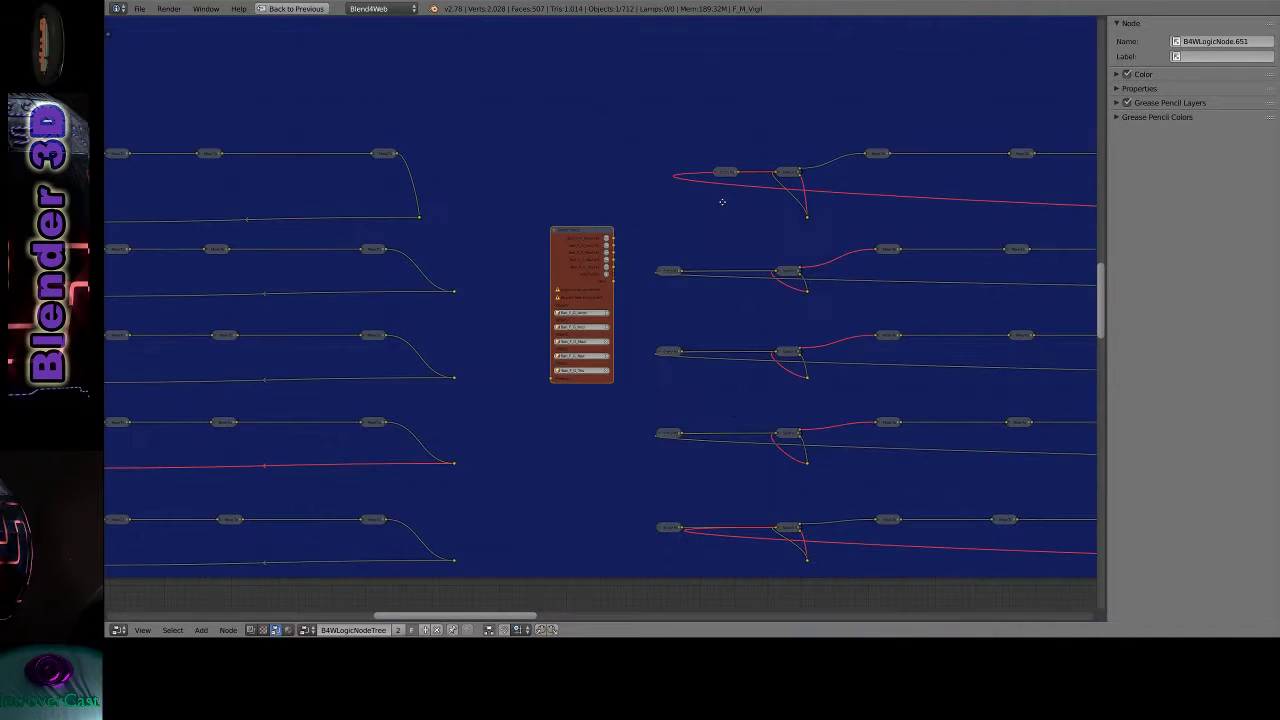
pyautogui.scroll(-1, 700, 212)
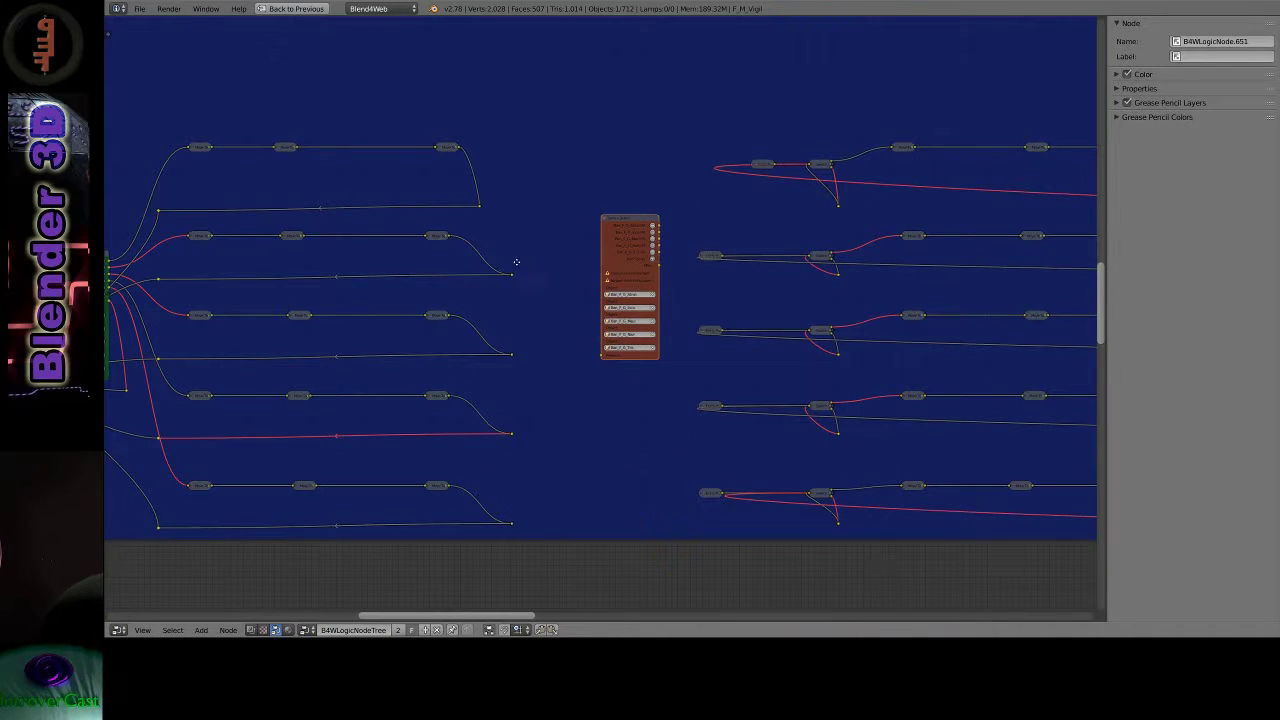
pyautogui.moveTo(516, 262)
pyautogui.mouseDown(button='middle')
pyautogui.moveTo(675, 250)
pyautogui.moveTo(723, 214)
pyautogui.mouseUp(button='middle')
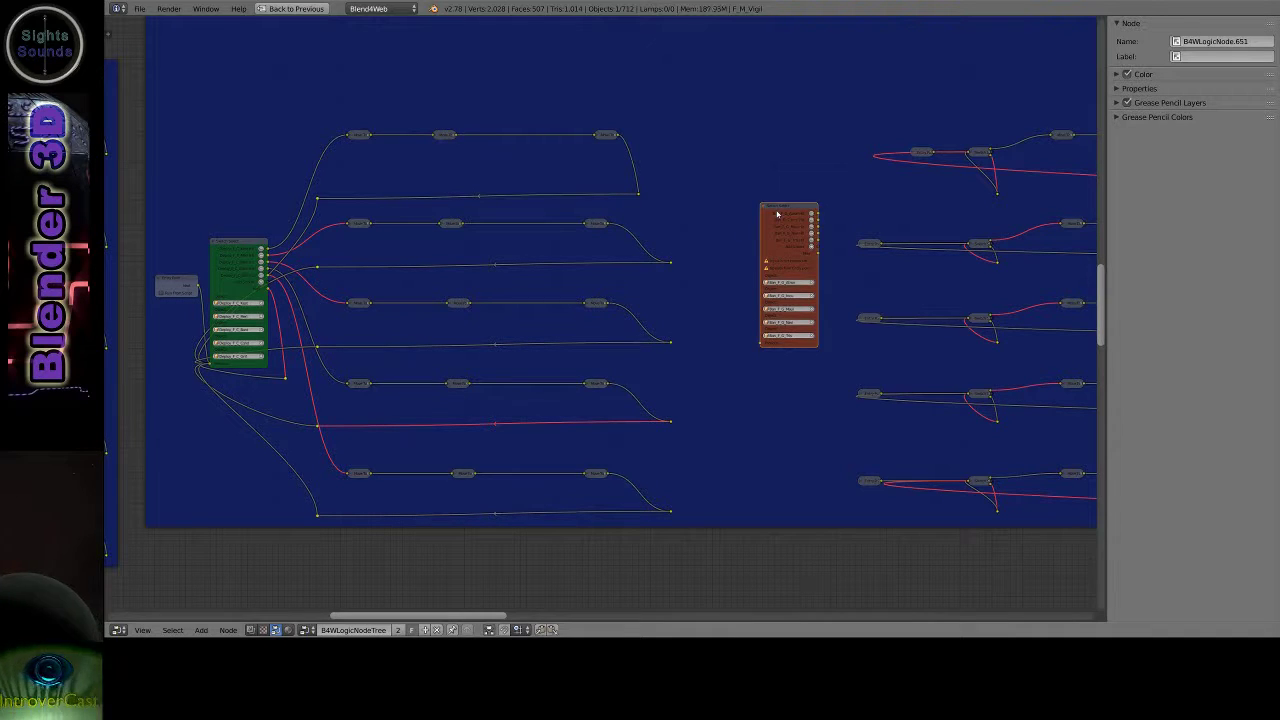
pyautogui.scroll(1, 777, 214)
pyautogui.scroll(1, 777, 214)
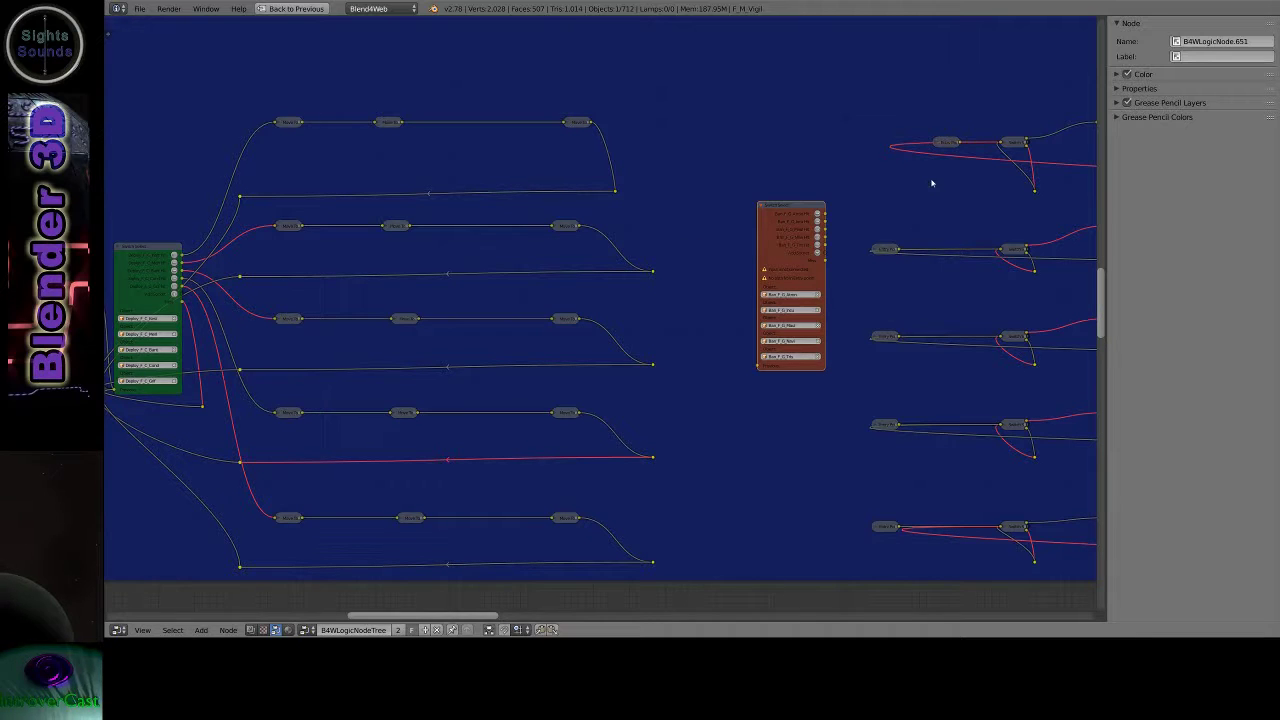
pyautogui.click(940, 146)
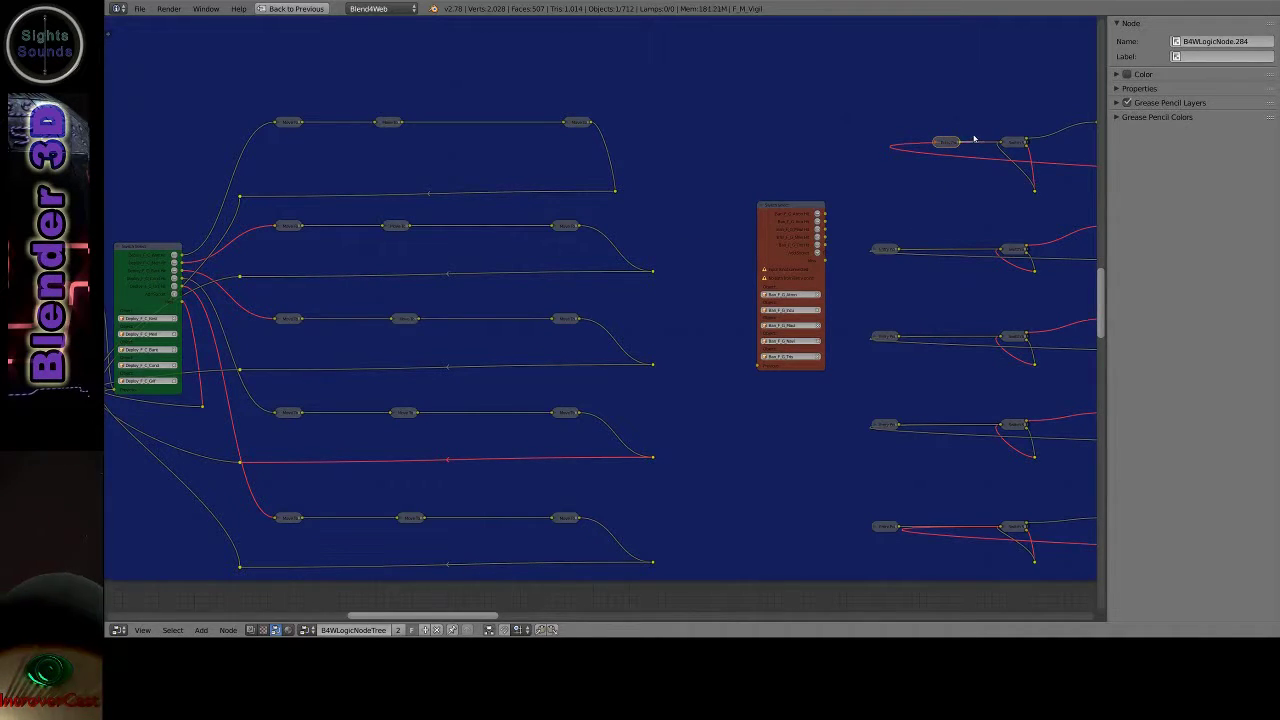
pyautogui.moveTo(975, 138)
pyautogui.mouseDown()
pyautogui.moveTo(978, 150)
pyautogui.moveTo(983, 134)
pyautogui.moveTo(1013, 146)
pyautogui.mouseUp()
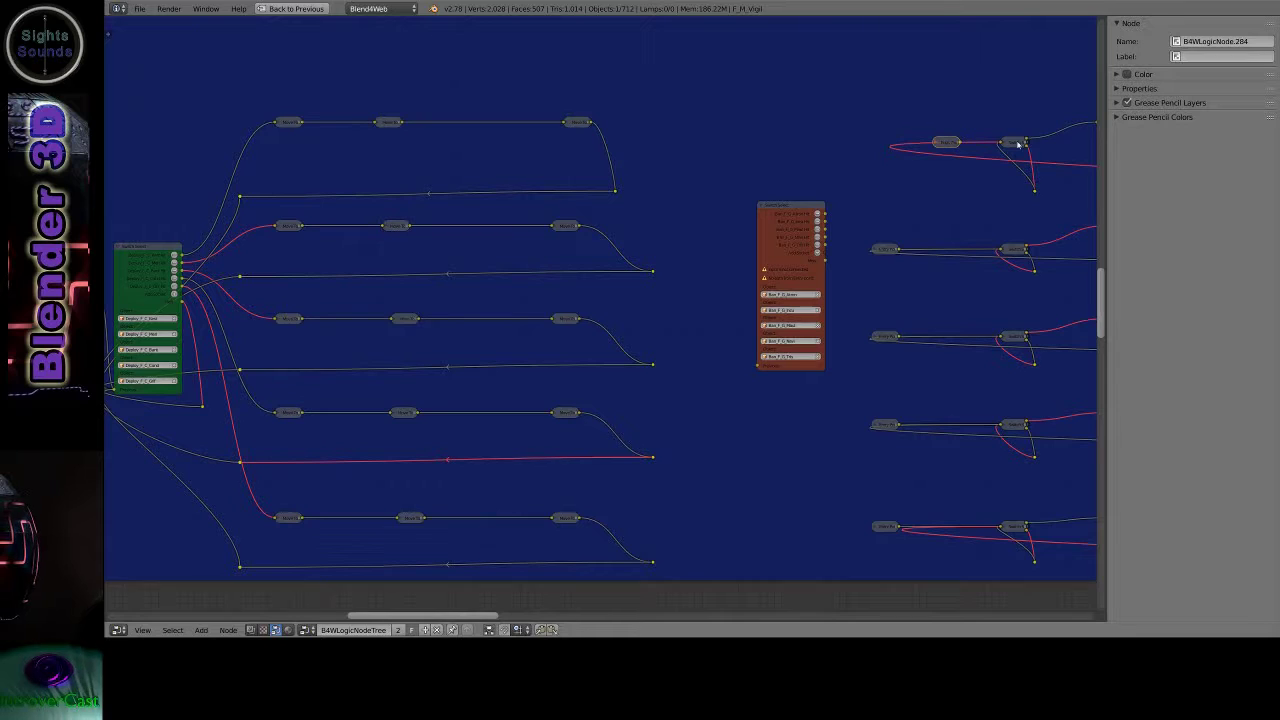
# Select the right-hand column of five collapsed nodes and expand them to show their fields.
pyautogui.click(1013, 145)
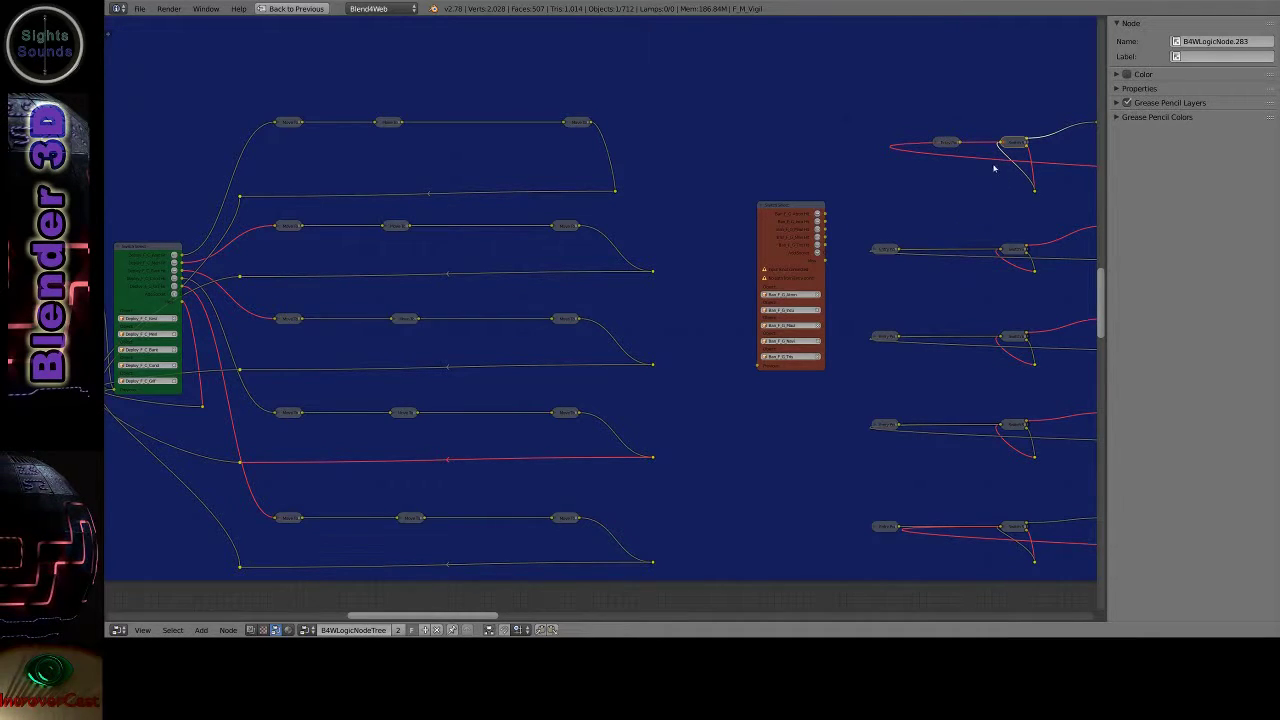
pyautogui.press('b')
pyautogui.moveTo(991, 113); pyautogui.dragTo(1049, 537)
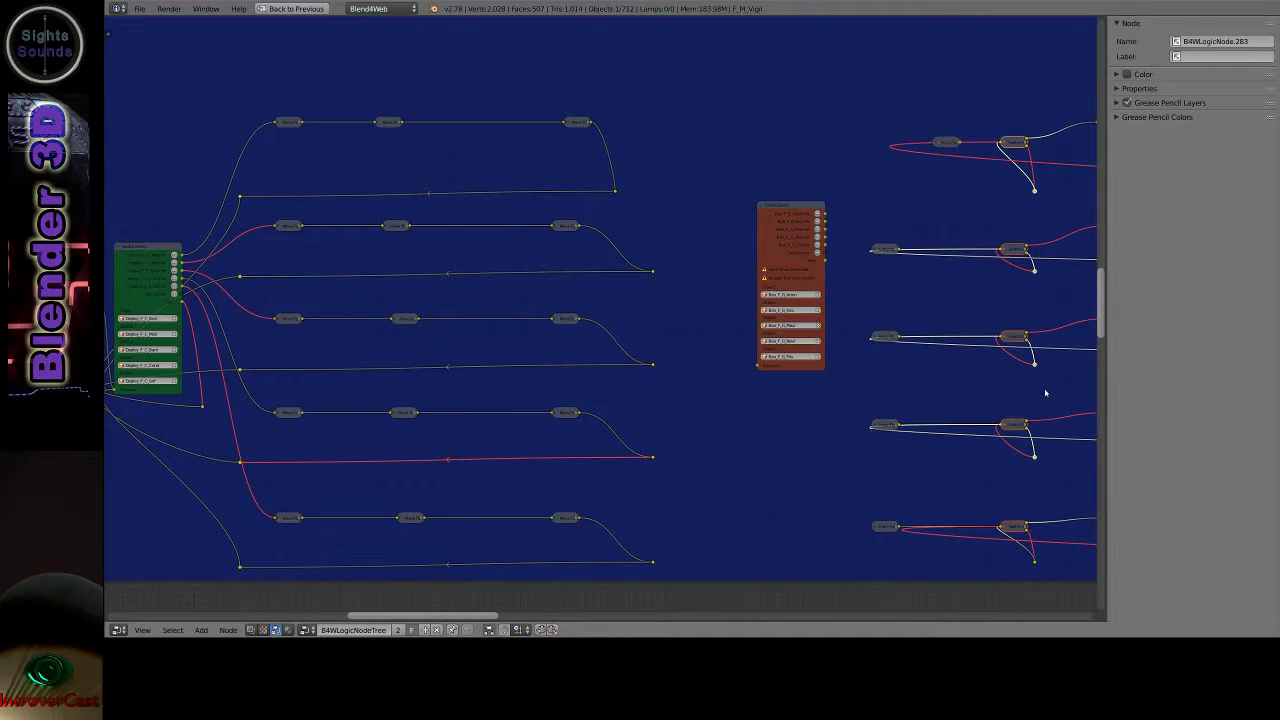
pyautogui.press('h')
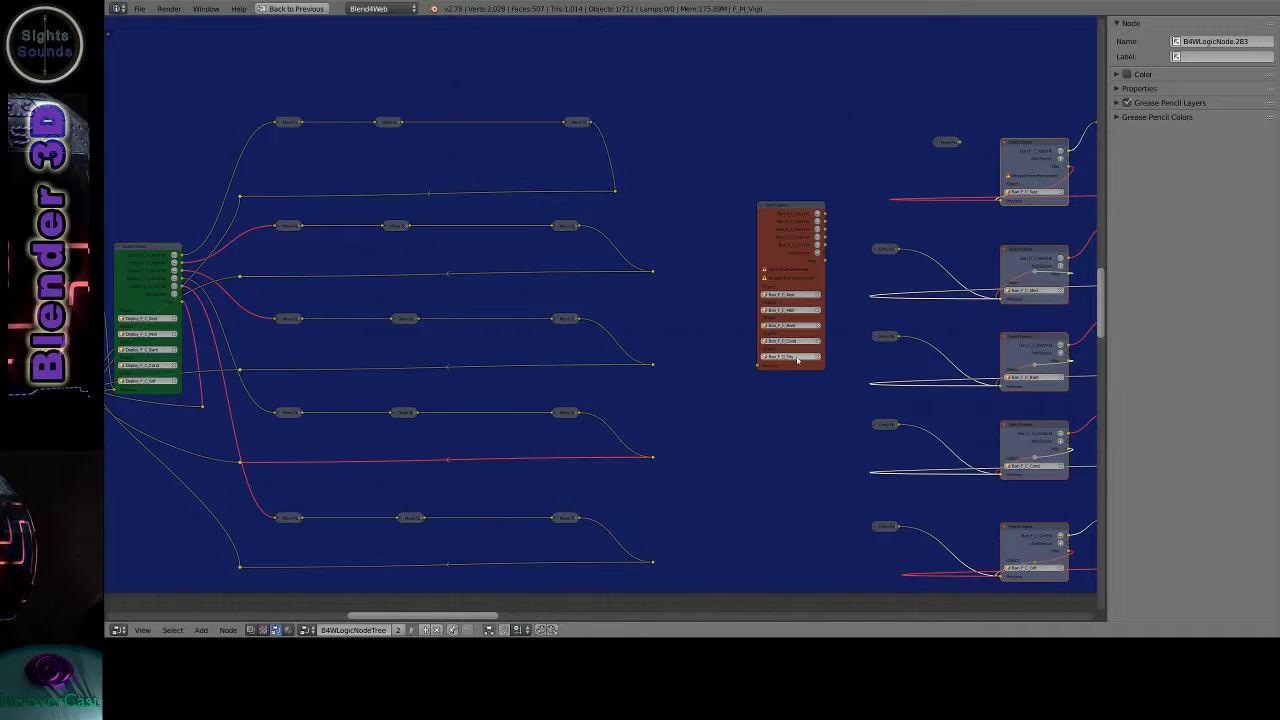
# Bring the right column into view and delete the five expanded nodes.
pyautogui.scroll(1, 797, 360)
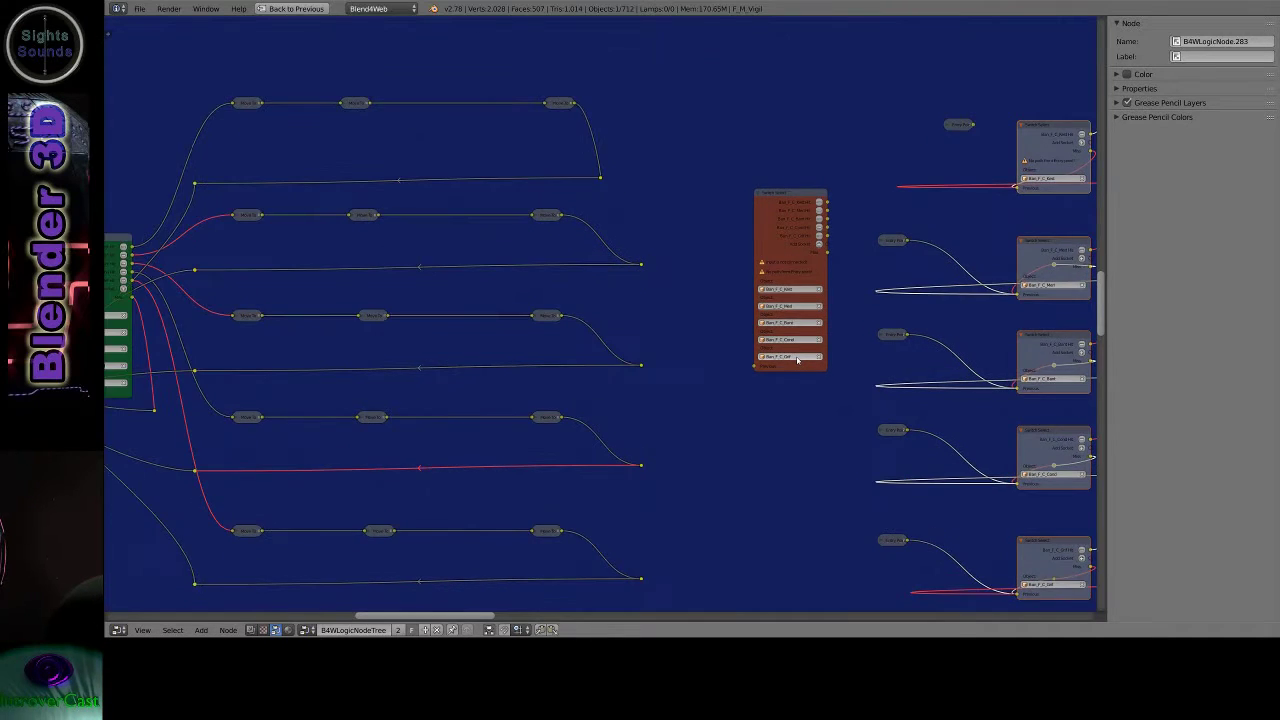
pyautogui.scroll(1, 797, 360)
pyautogui.scroll(1, 797, 360)
pyautogui.scroll(1, 795, 357)
pyautogui.scroll(1, 790, 350)
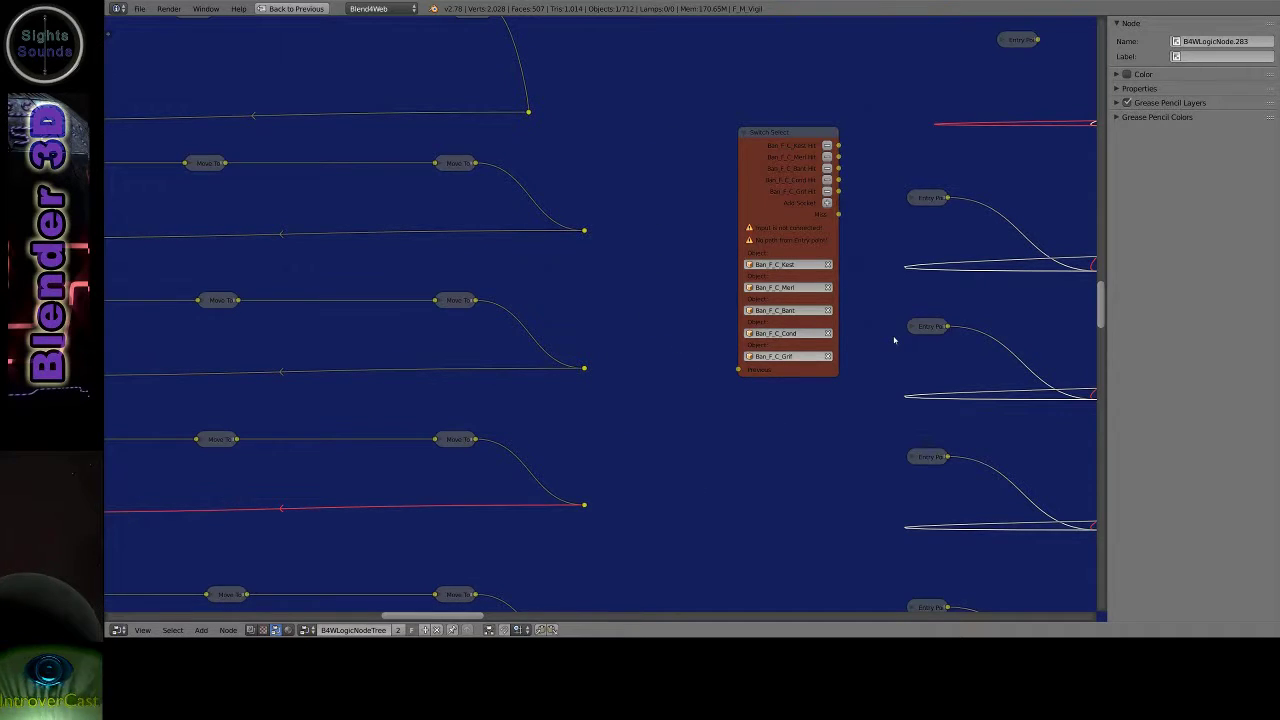
pyautogui.scroll(-1, 894, 334)
pyautogui.scroll(-1, 890, 336)
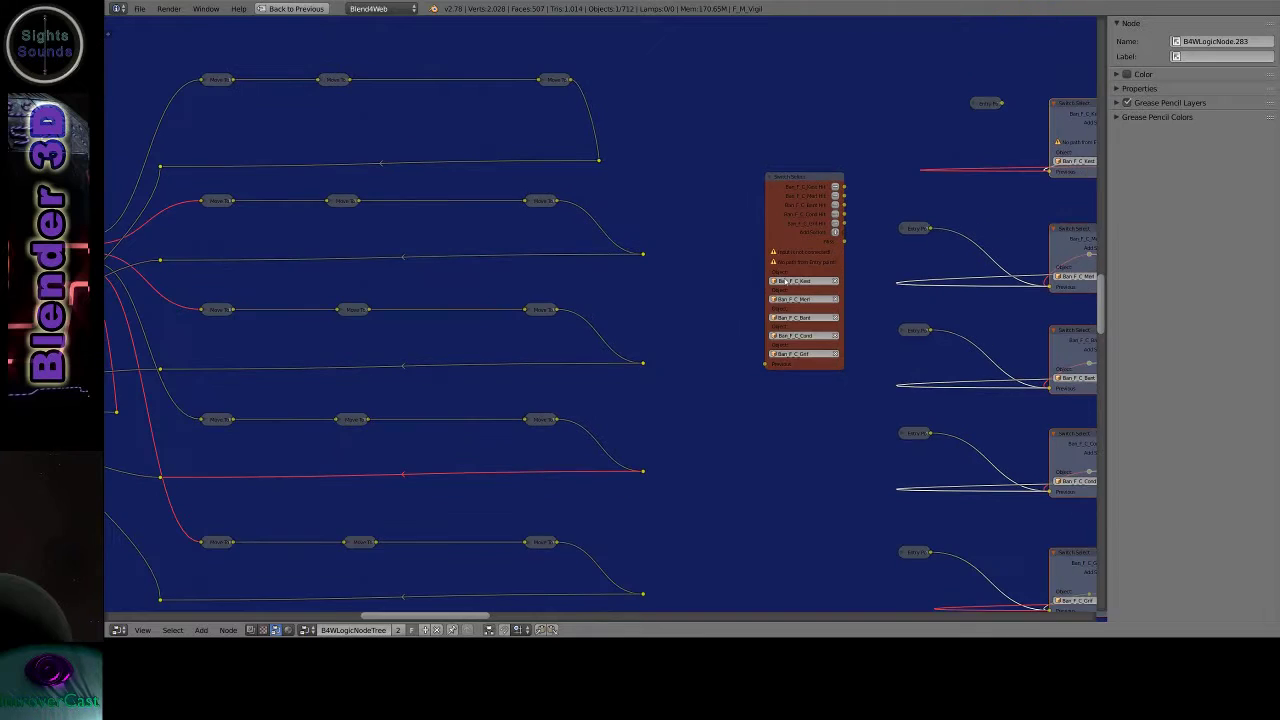
pyautogui.scroll(-1, 932, 287)
pyautogui.moveTo(932, 287); pyautogui.dragTo(658, 242, button='middle')
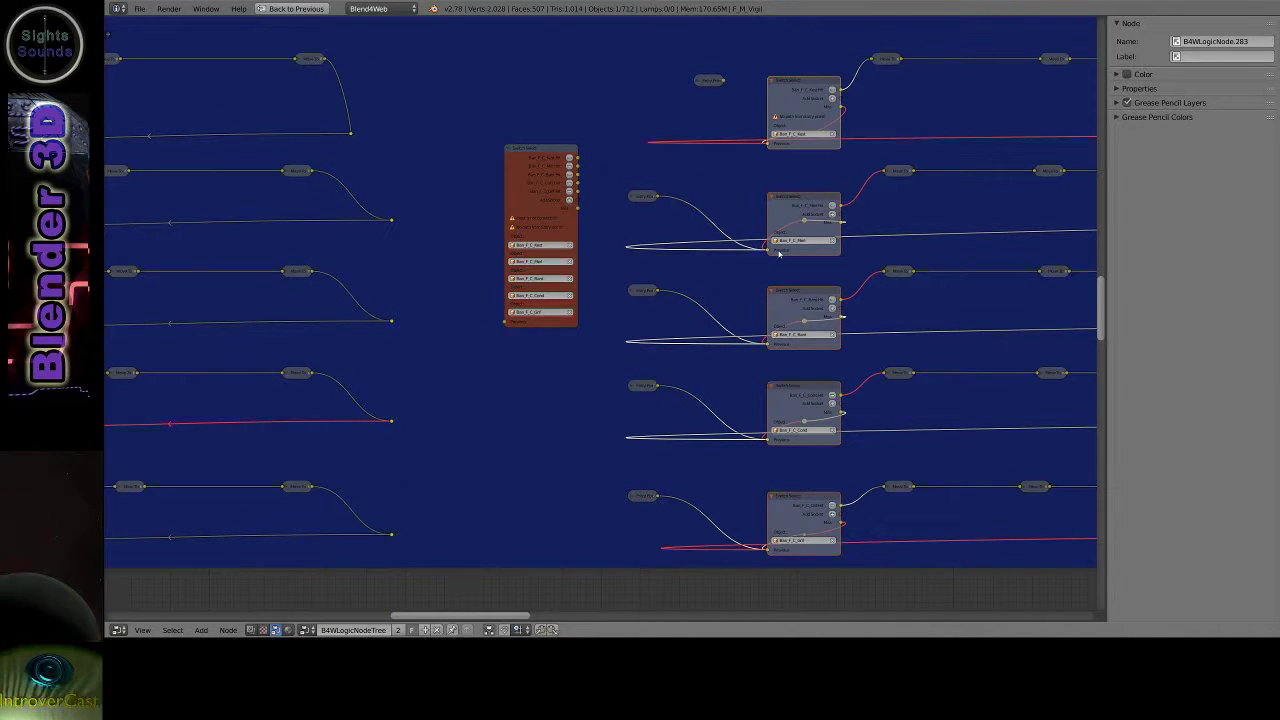
pyautogui.press('x')
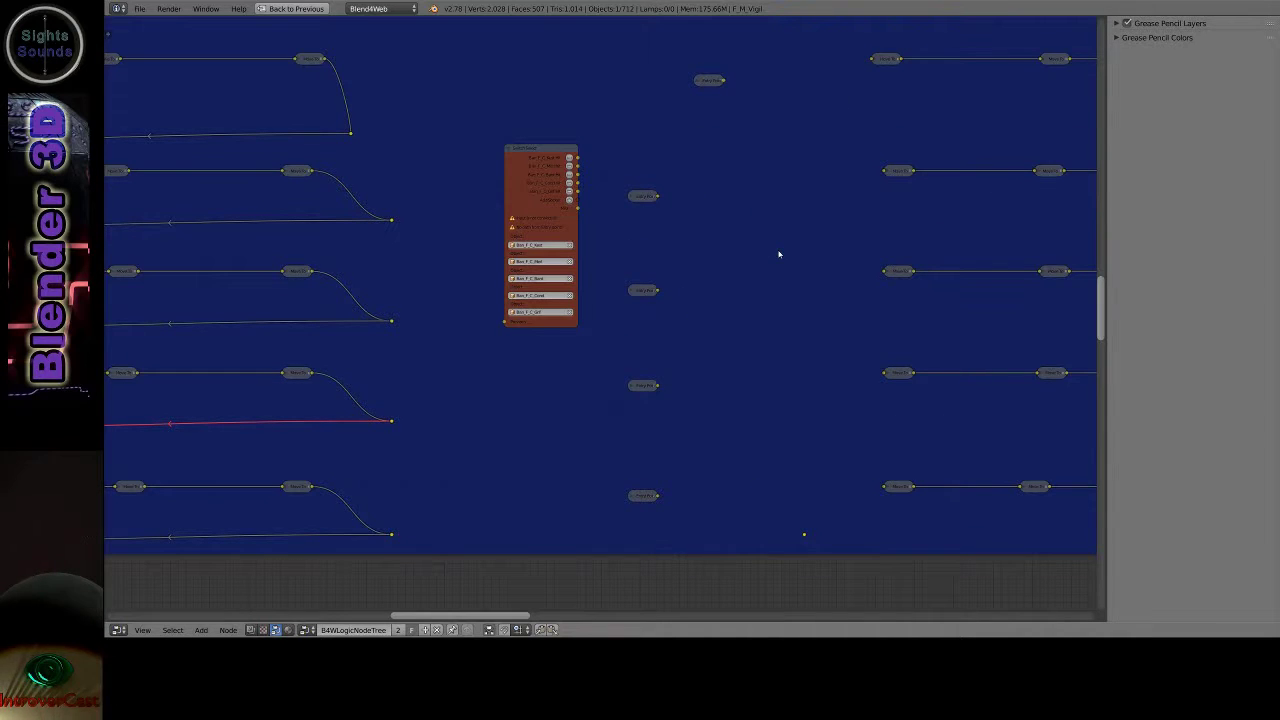
# Select four of the small linking nodes and delete them, keeping one beside the switch.
pyautogui.press('b')
pyautogui.moveTo(739, 53); pyautogui.dragTo(677, 168)
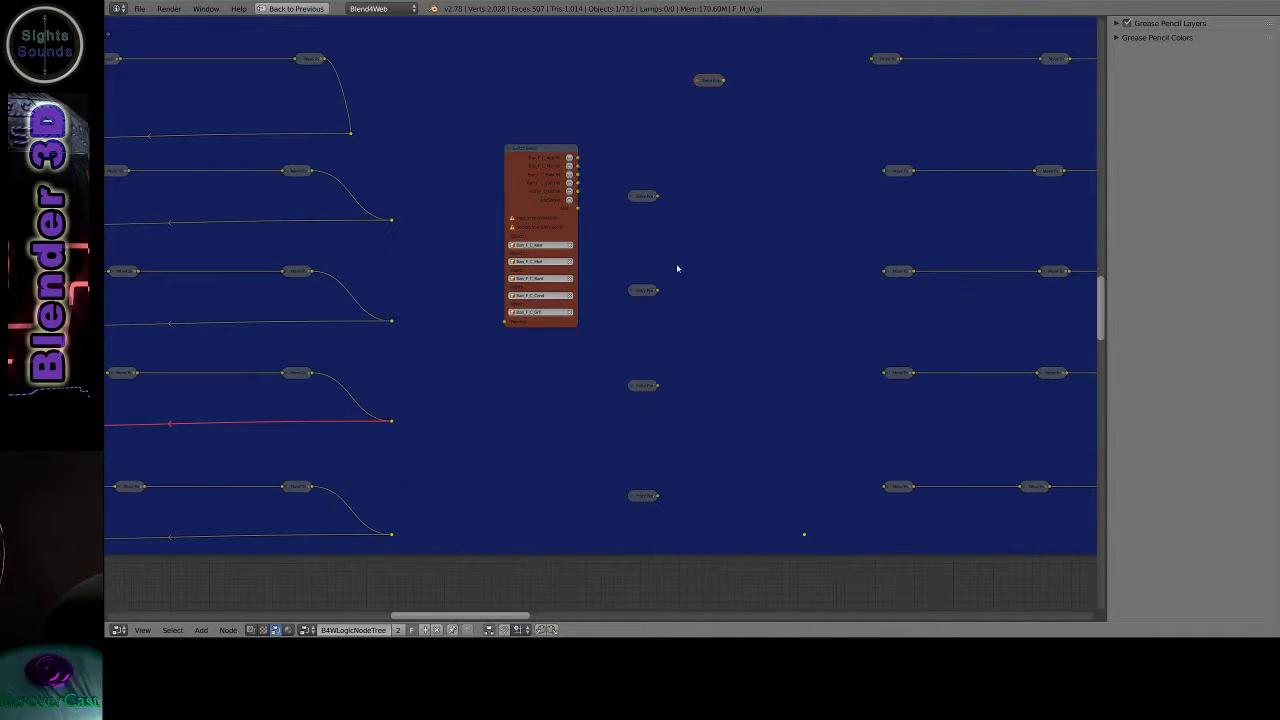
pyautogui.press('b')
pyautogui.moveTo(630, 172); pyautogui.dragTo(654, 273)
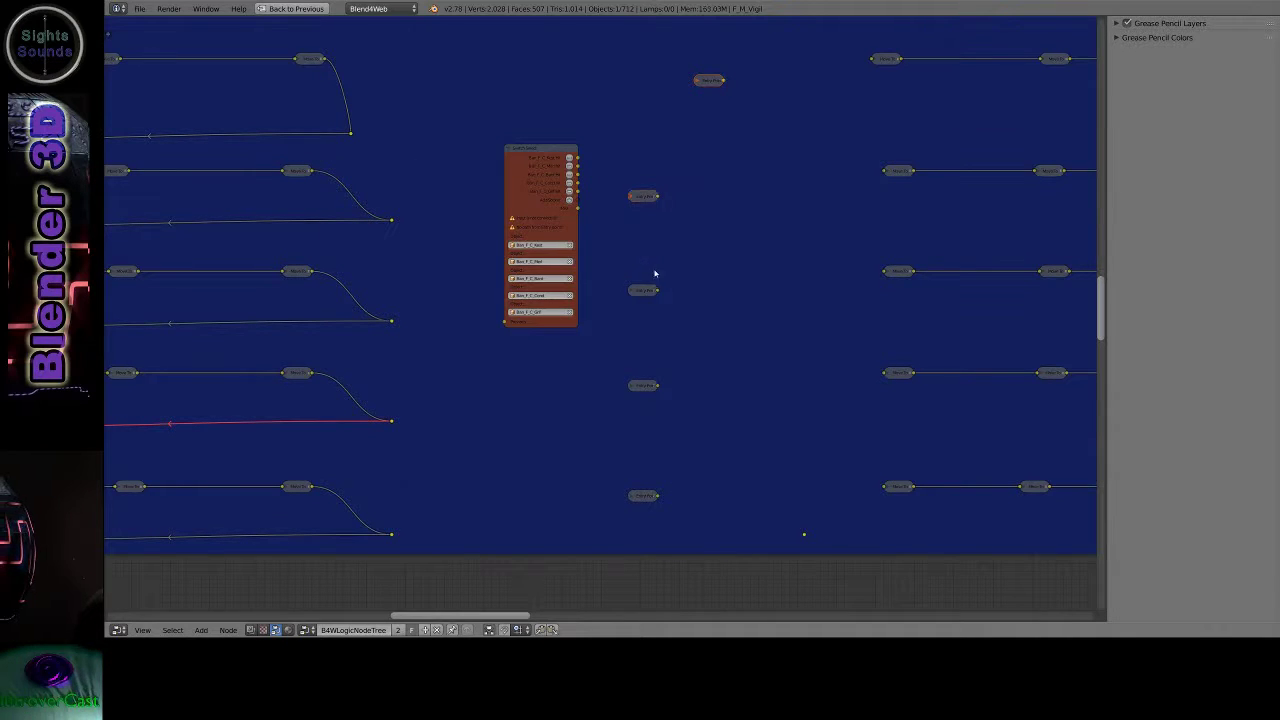
pyautogui.press('b')
pyautogui.moveTo(687, 345); pyautogui.dragTo(621, 534)
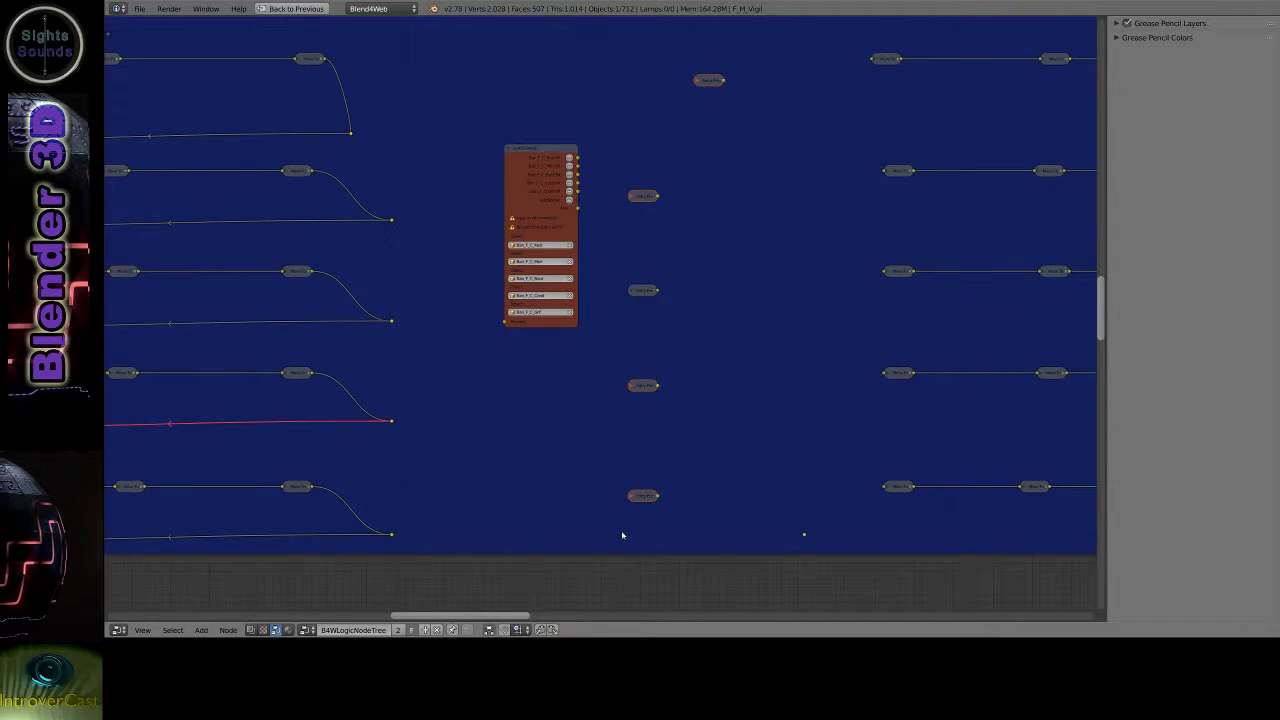
pyautogui.press('x')
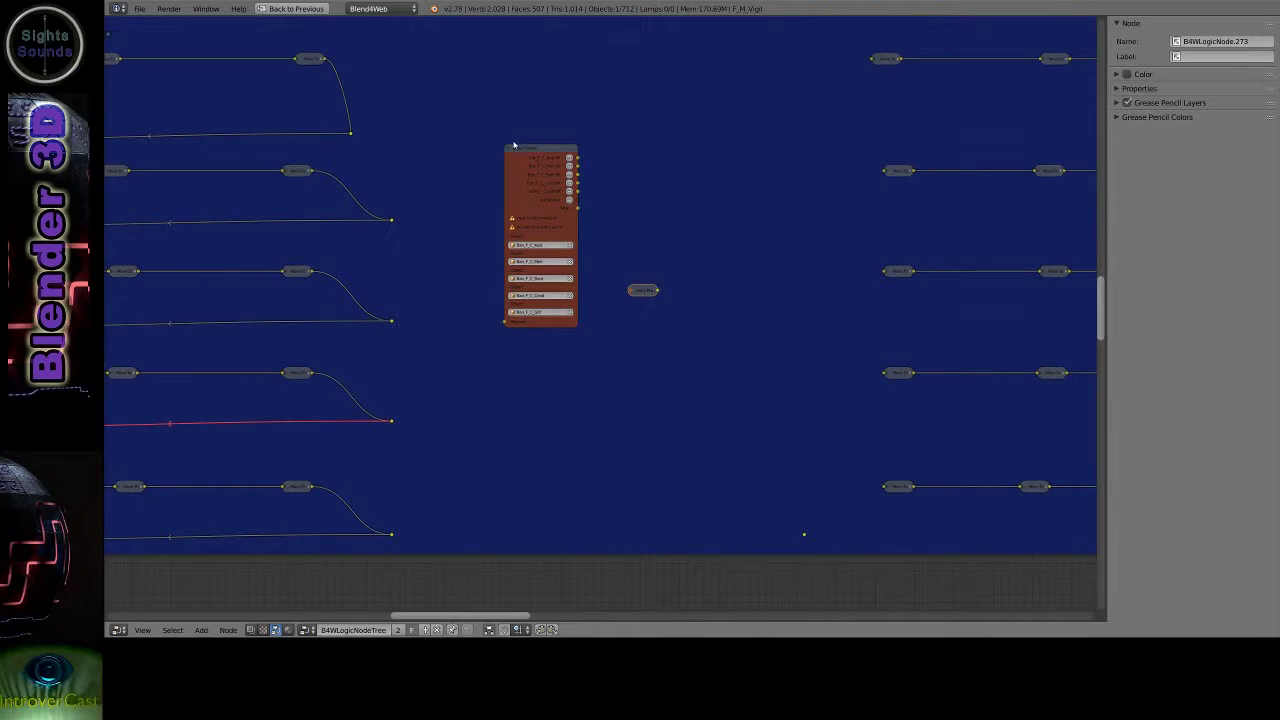
# Slide the red switch node horizontally right of the small node and wire the small node into it.
pyautogui.click(530, 174)
pyautogui.press('g')
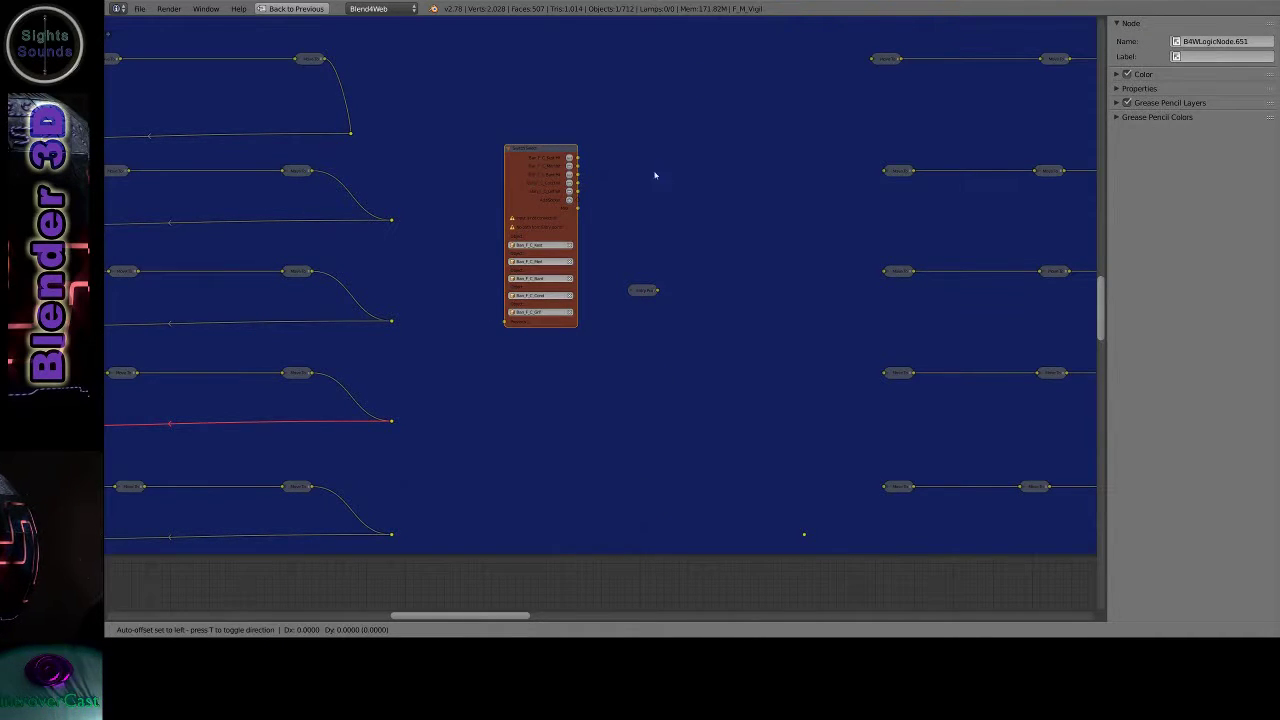
pyautogui.press('x')
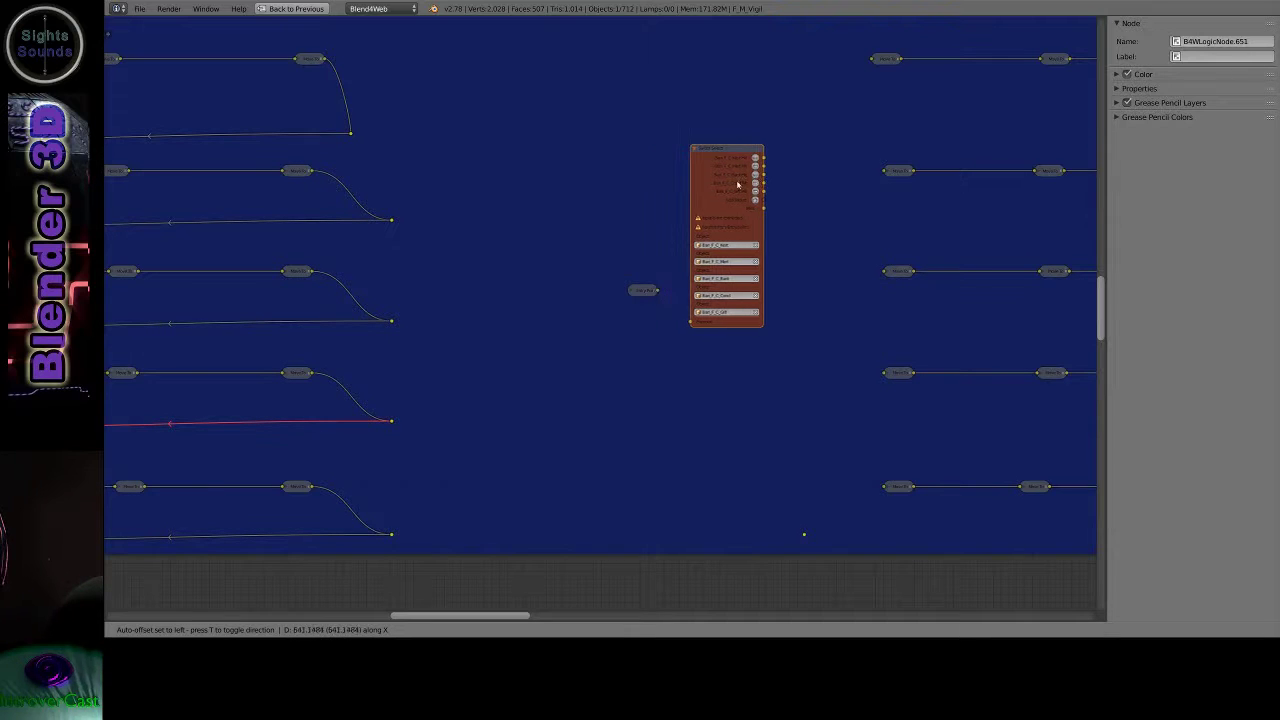
pyautogui.click(743, 182)
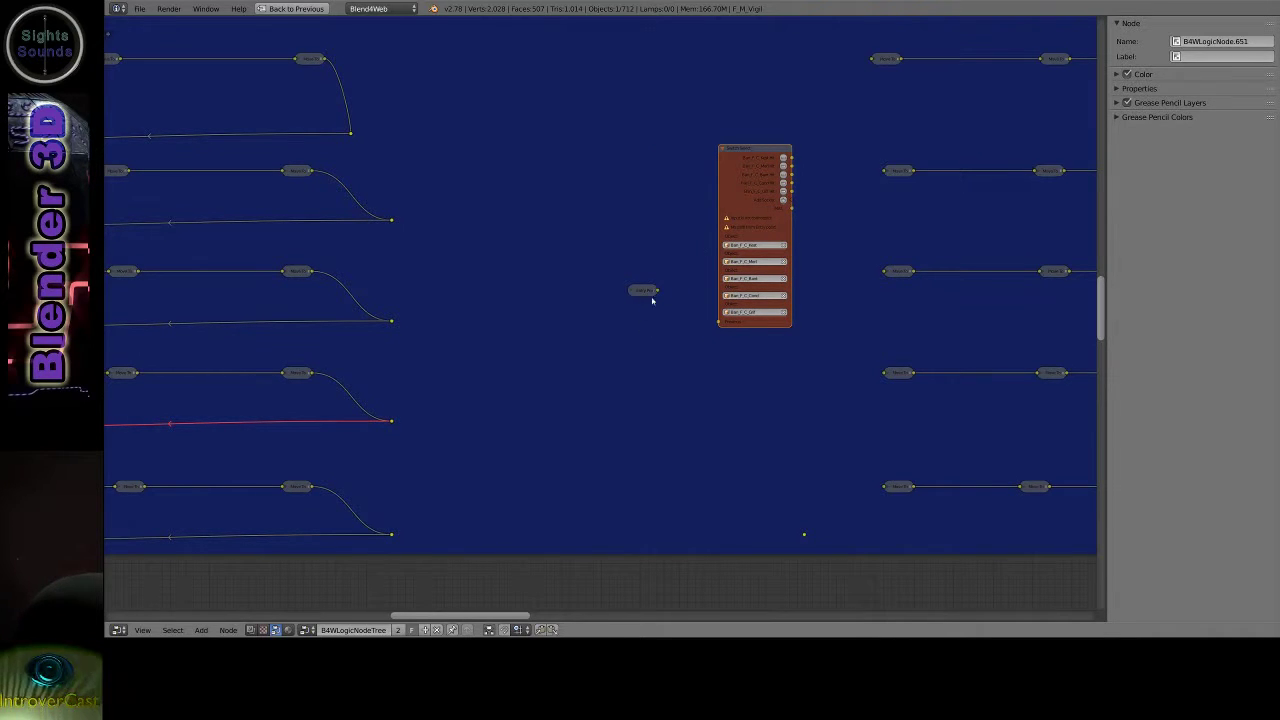
pyautogui.moveTo(656, 290); pyautogui.dragTo(721, 323)
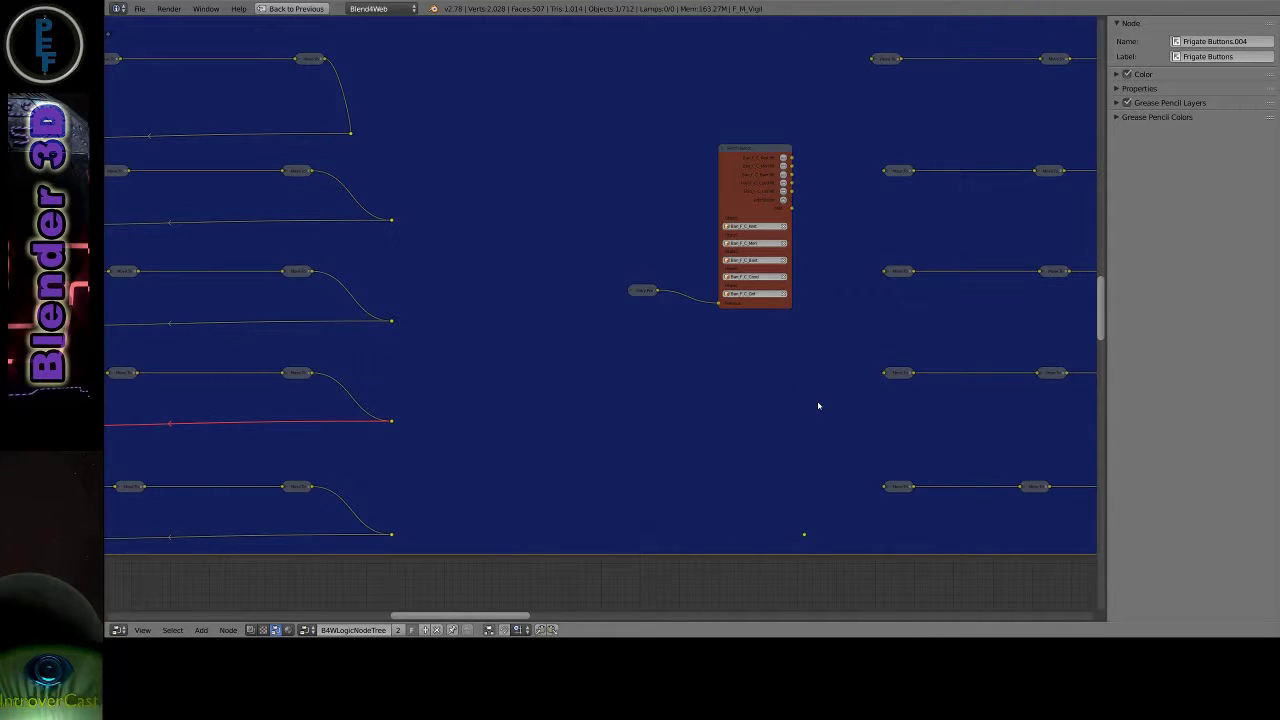
pyautogui.keyDown('ctrl'); pyautogui.hscroll(1, 648, 400); pyautogui.keyUp('ctrl')
pyautogui.keyDown('ctrl'); pyautogui.hscroll(1, 608, 397); pyautogui.keyUp('ctrl')
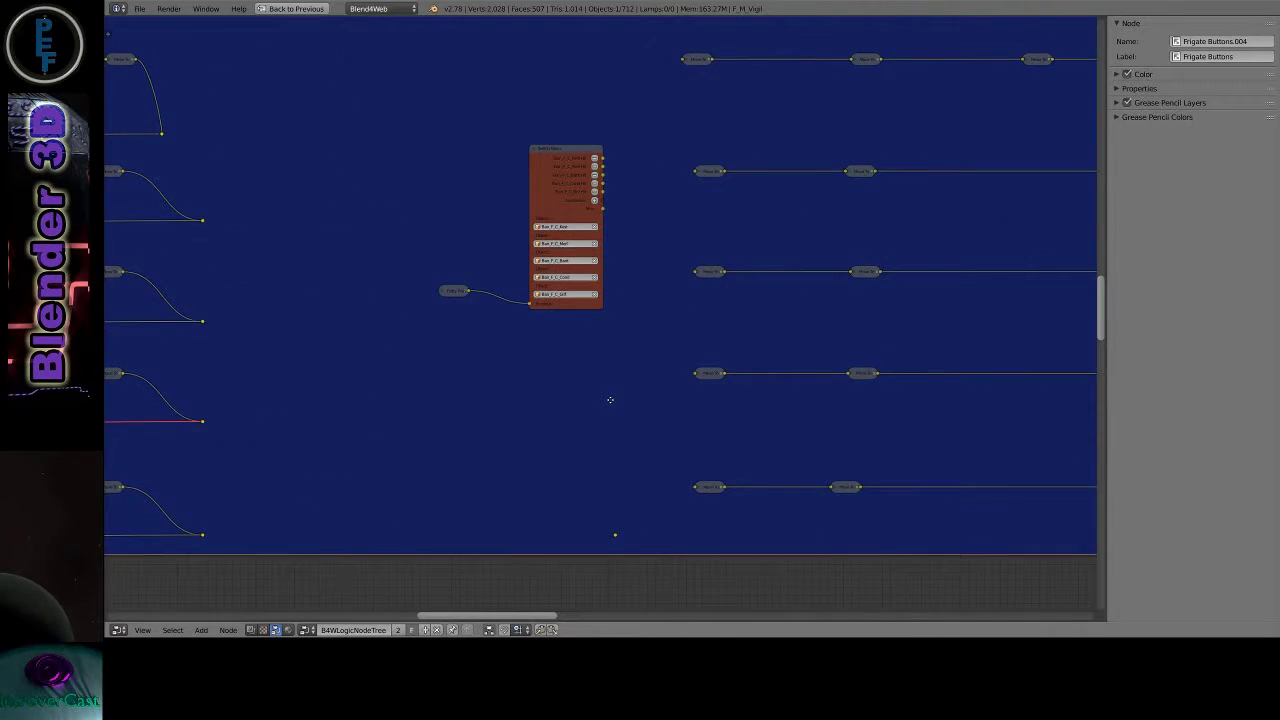
pyautogui.keyDown('ctrl'); pyautogui.hscroll(1, 608, 397); pyautogui.keyUp('ctrl')
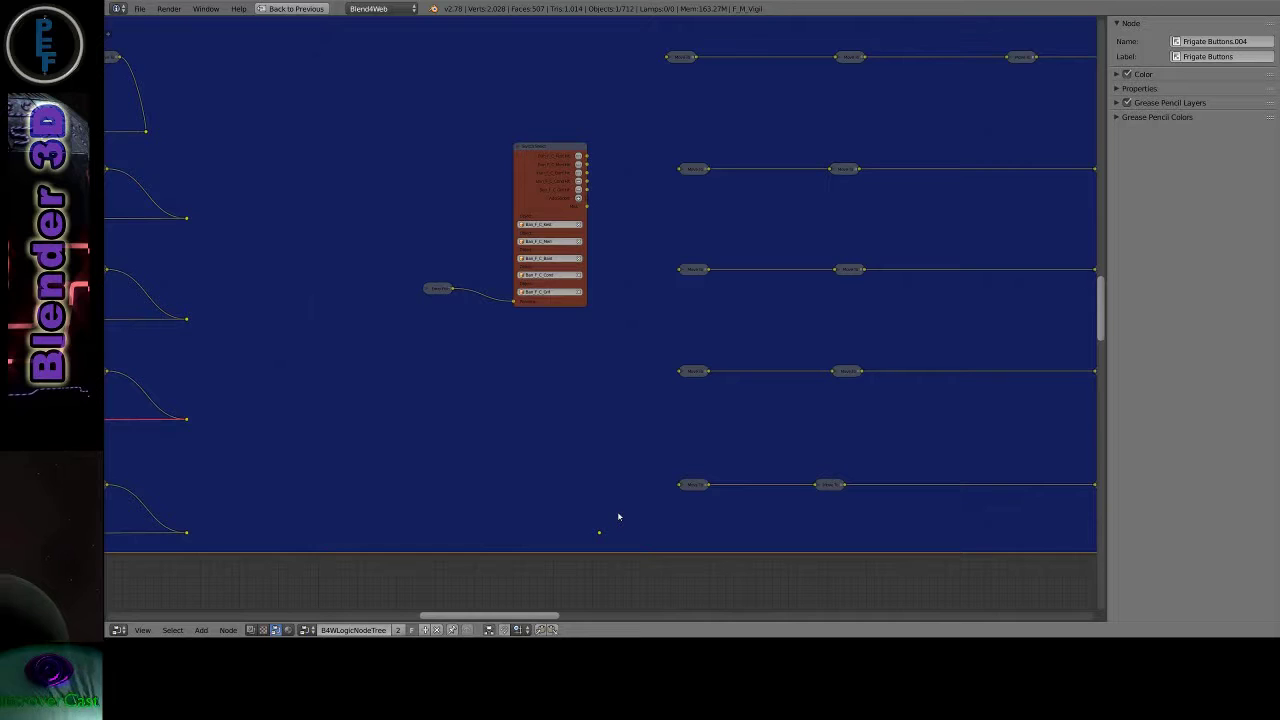
# Move the stray reroute point just below the red node and link the node's output through it.
pyautogui.press('b')
pyautogui.moveTo(614, 516); pyautogui.dragTo(584, 540)
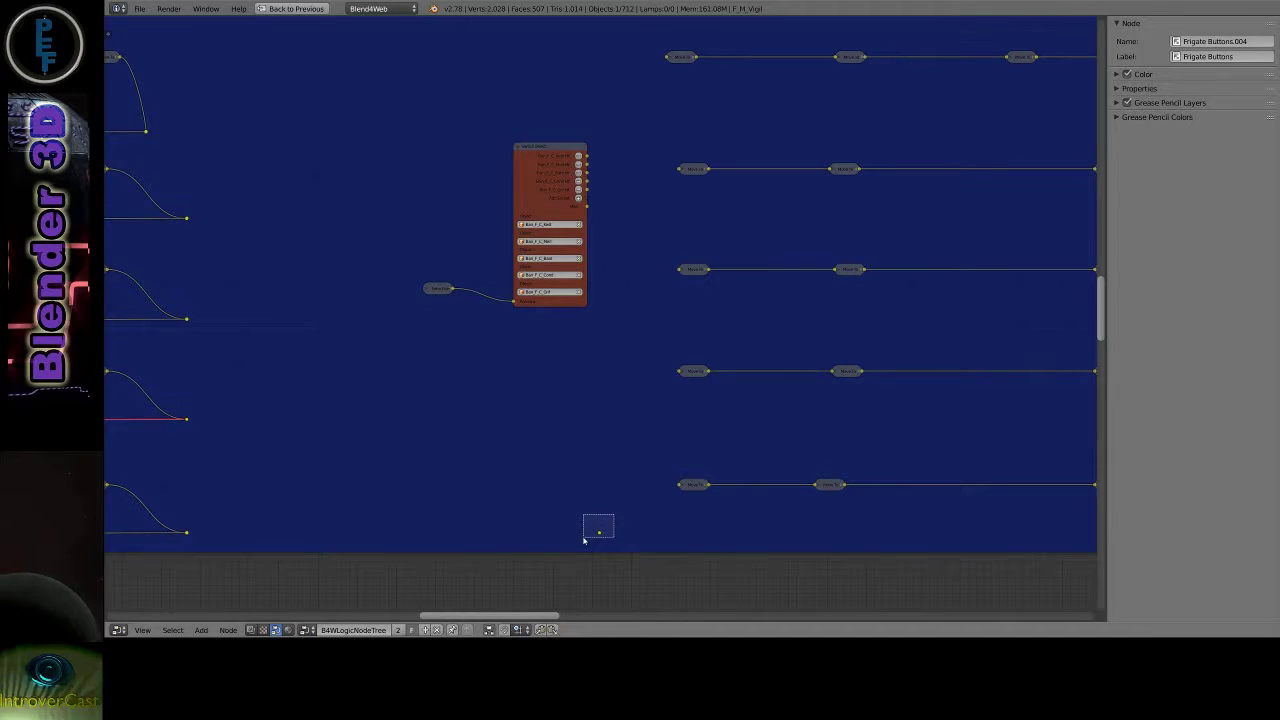
pyautogui.press('g')
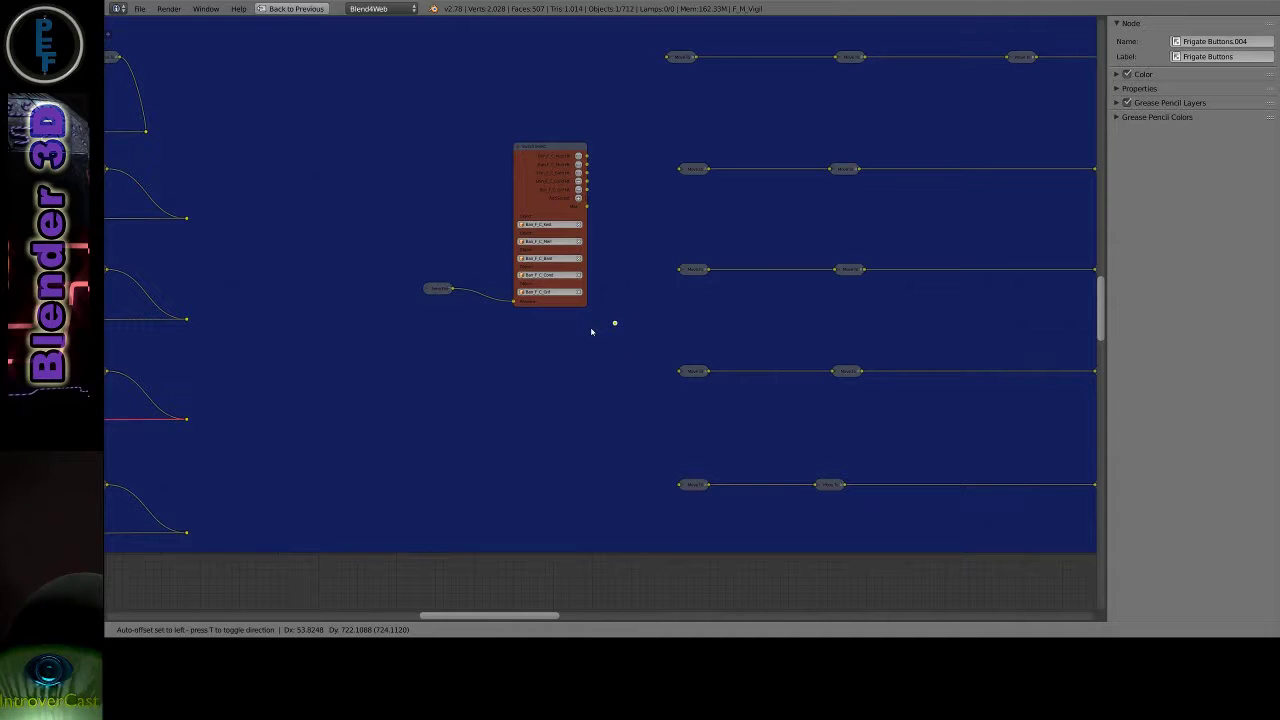
pyautogui.click(589, 331)
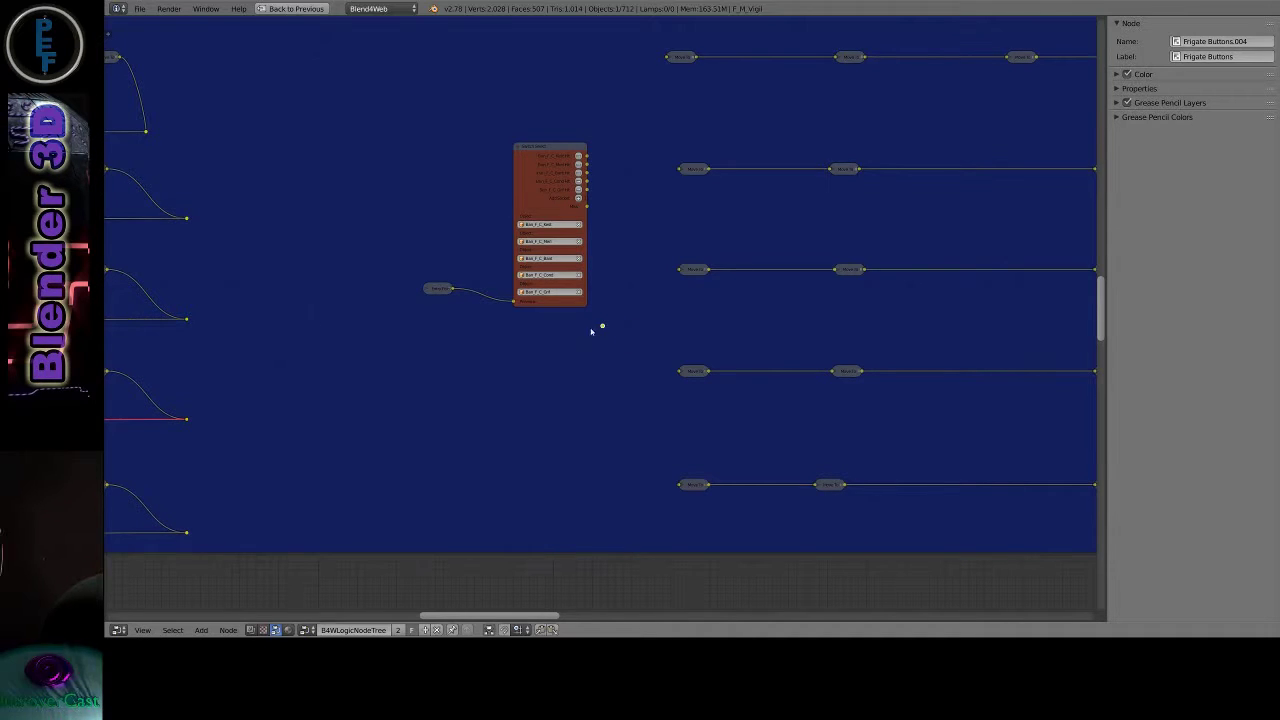
pyautogui.moveTo(586, 207)
pyautogui.mouseDown()
pyautogui.moveTo(615, 330)
pyautogui.moveTo(505, 327)
pyautogui.moveTo(513, 301)
pyautogui.mouseUp()
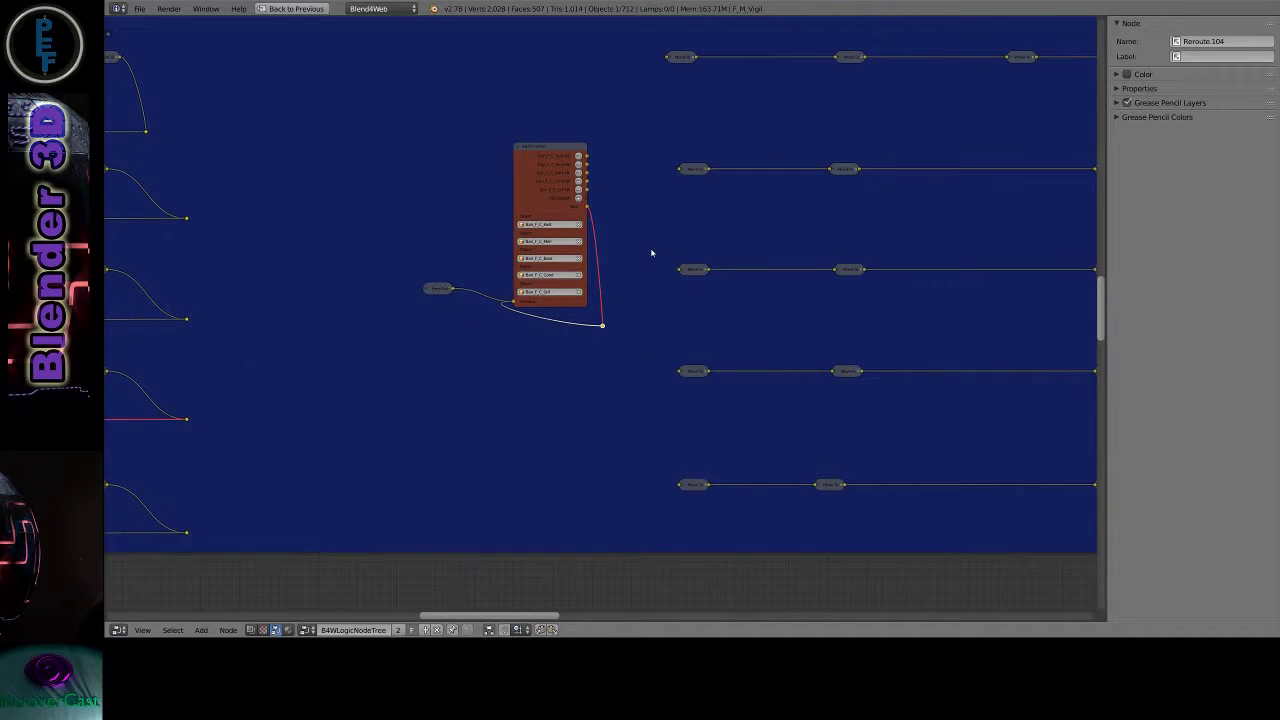
# Zoom out and select the end reroute points of all five wire rows.
pyautogui.scroll(-1, 680, 266)
pyautogui.scroll(-1, 690, 266)
pyautogui.keyDown('ctrl'); pyautogui.scroll(-5, 617, 266); pyautogui.keyUp('ctrl')
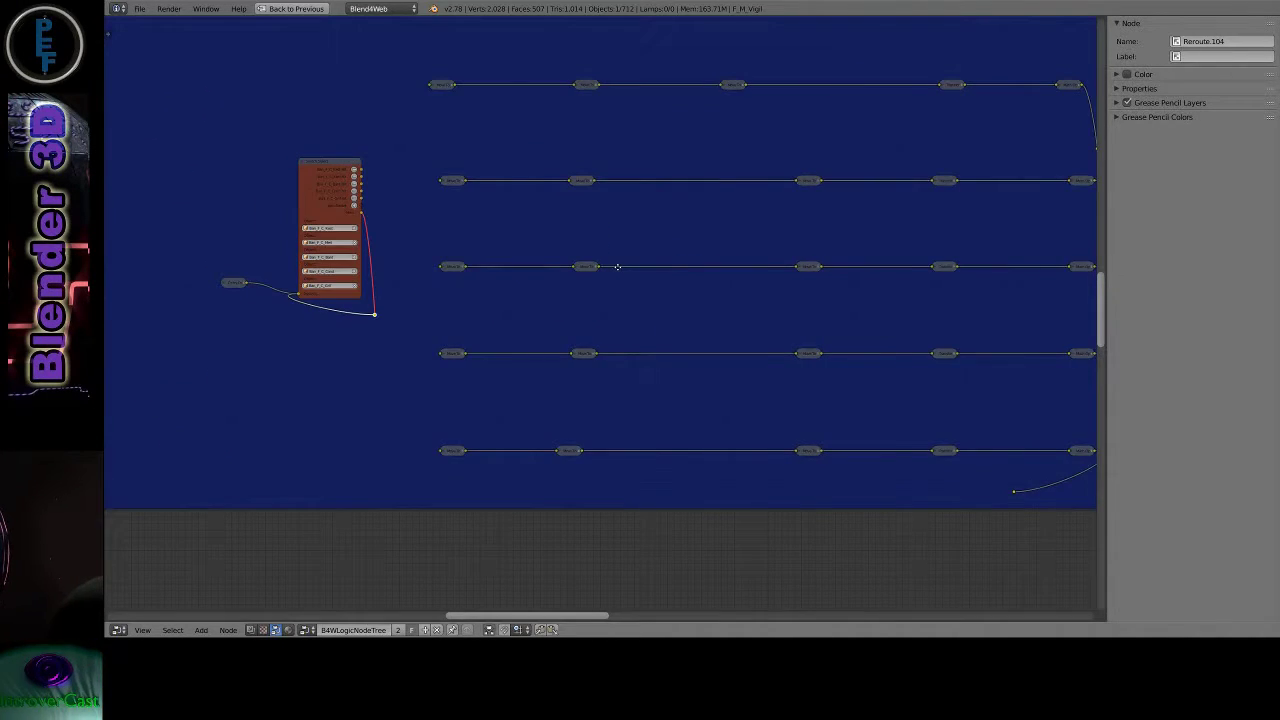
pyautogui.keyDown('ctrl'); pyautogui.scroll(-1, 617, 266); pyautogui.keyUp('ctrl')
pyautogui.scroll(-1, 640, 277)
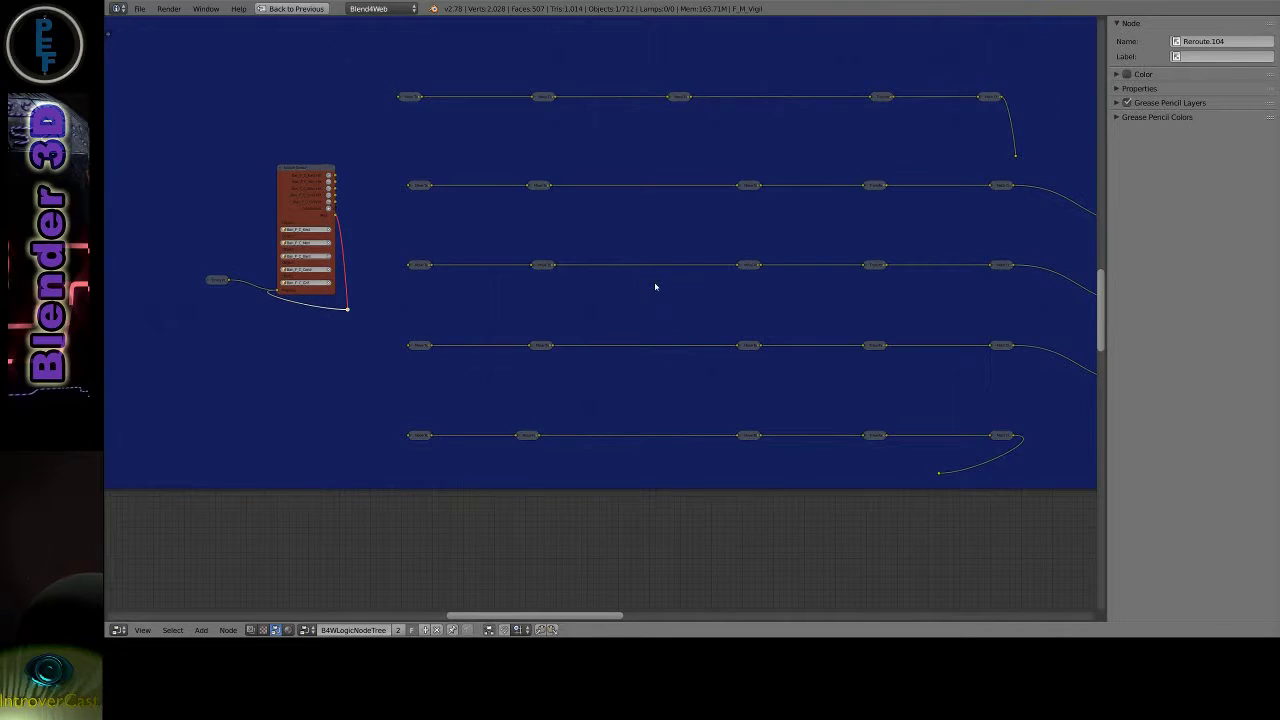
pyautogui.scroll(-1, 720, 307)
pyautogui.scroll(-1, 786, 331)
pyautogui.keyDown('ctrl'); pyautogui.scroll(-3, 770, 327); pyautogui.keyUp('ctrl')
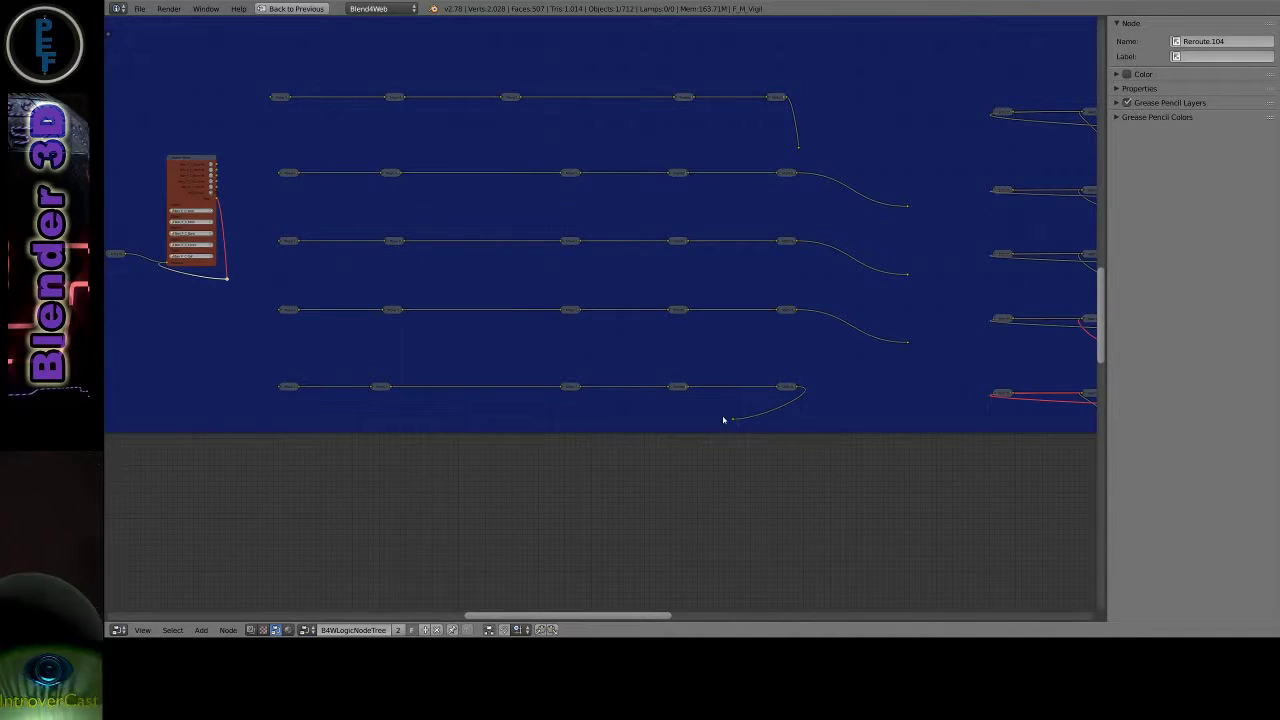
pyautogui.press('b')
pyautogui.moveTo(717, 408); pyautogui.dragTo(758, 429)
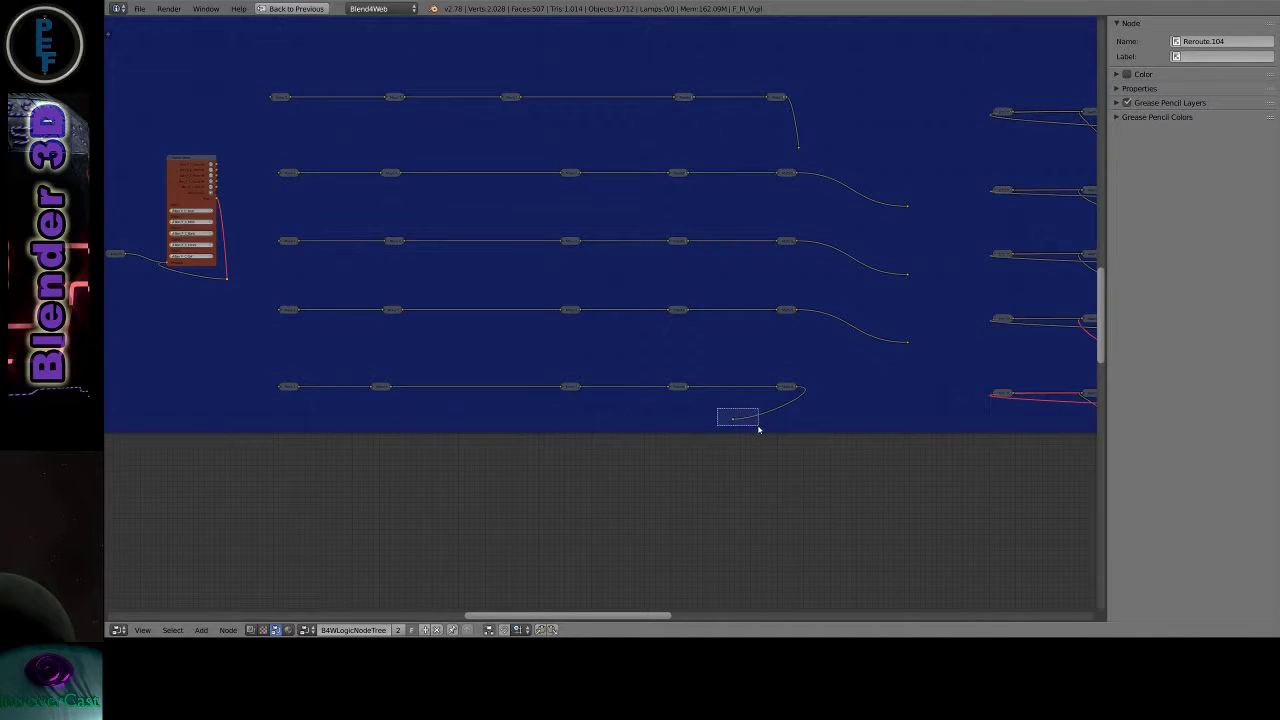
pyautogui.press('b')
pyautogui.moveTo(783, 121)
pyautogui.mouseDown()
pyautogui.moveTo(840, 157)
pyautogui.moveTo(944, 372)
pyautogui.mouseUp()
pyautogui.press('b')
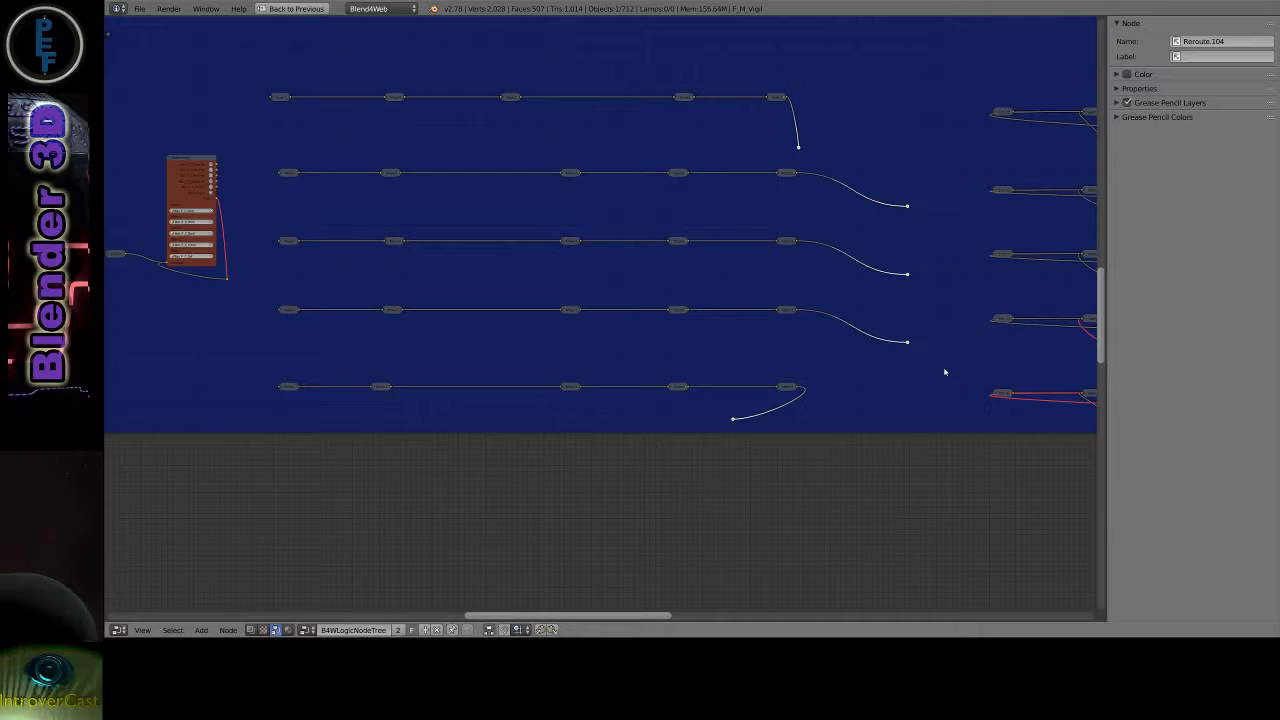
# Align the end points in one vertical column (scale X 0), then duplicate them sliding left.
pyautogui.press('s')
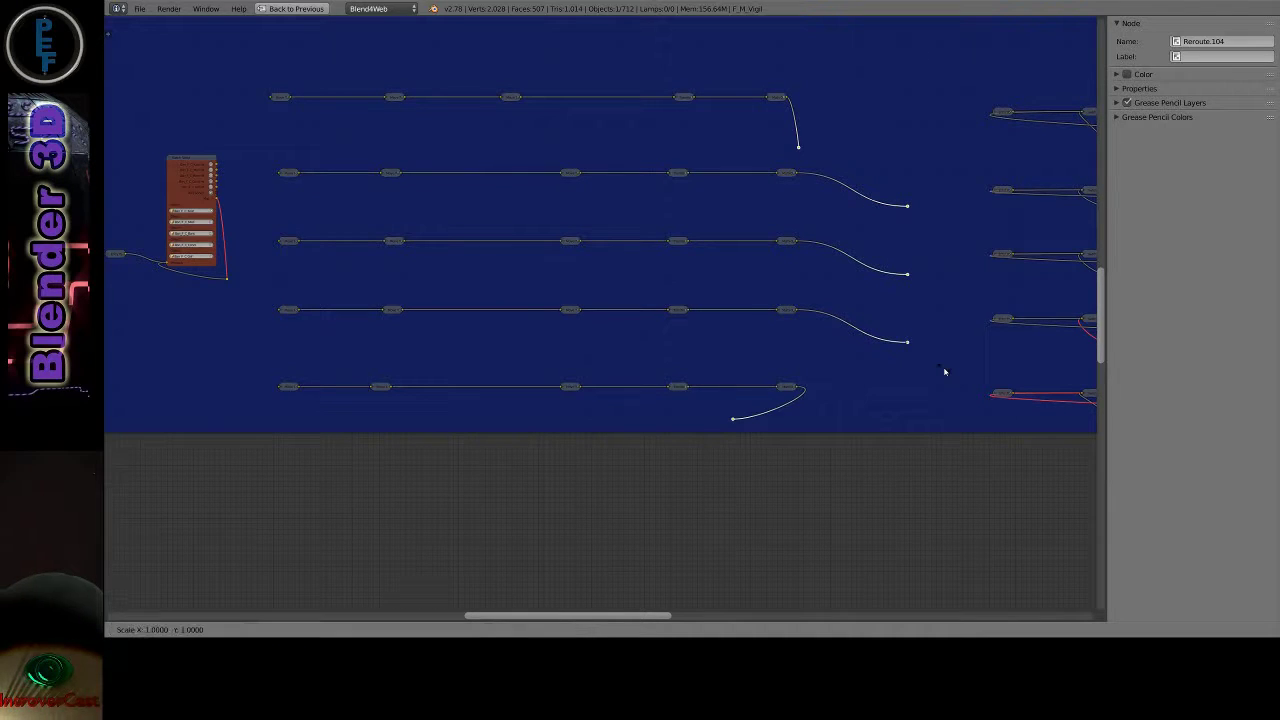
pyautogui.press('x')
pyautogui.press('0')
pyautogui.press('Return')
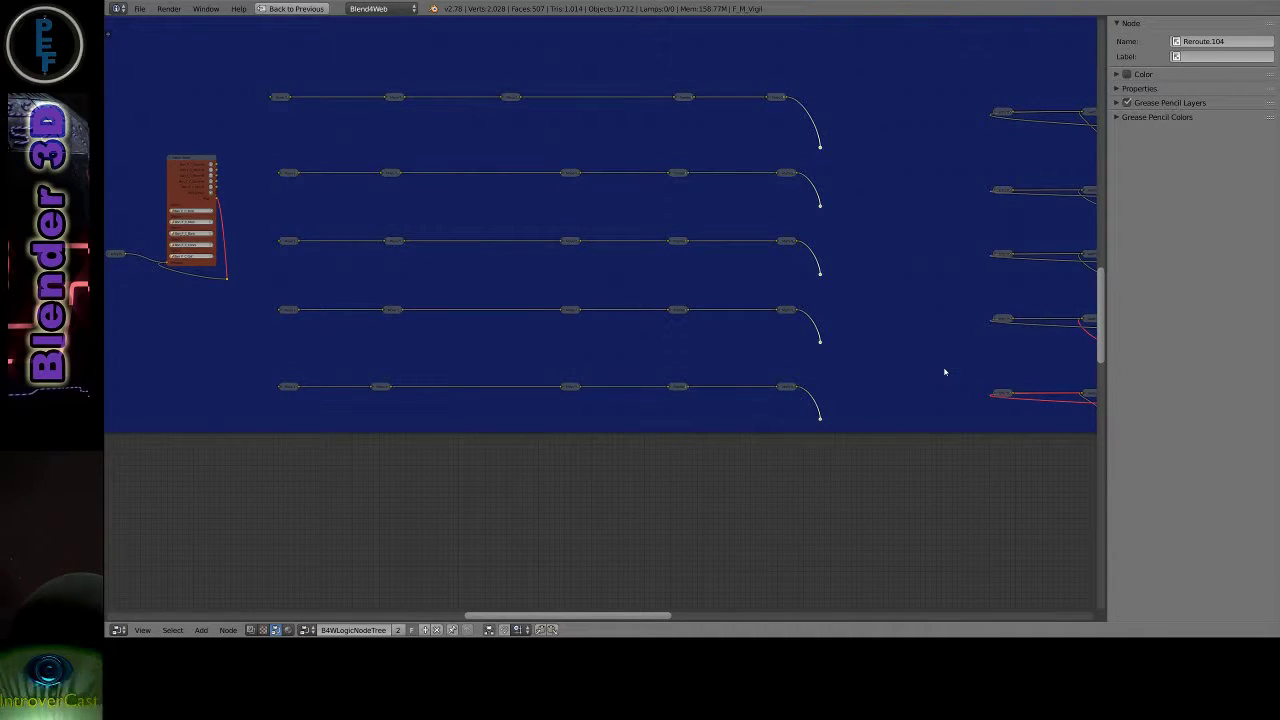
pyautogui.press('g')
pyautogui.press('x')
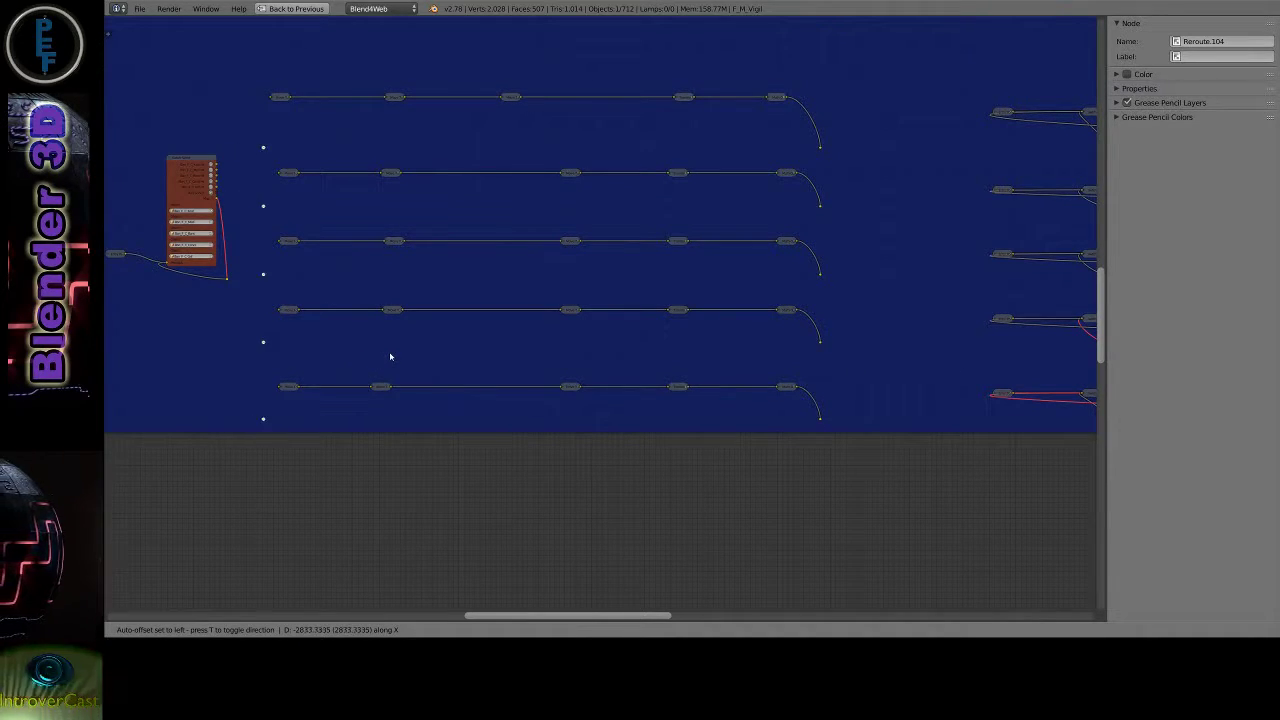
# Place the left reroute column and link all five row ends, bottom to top, back to it.
pyautogui.click(390, 357)
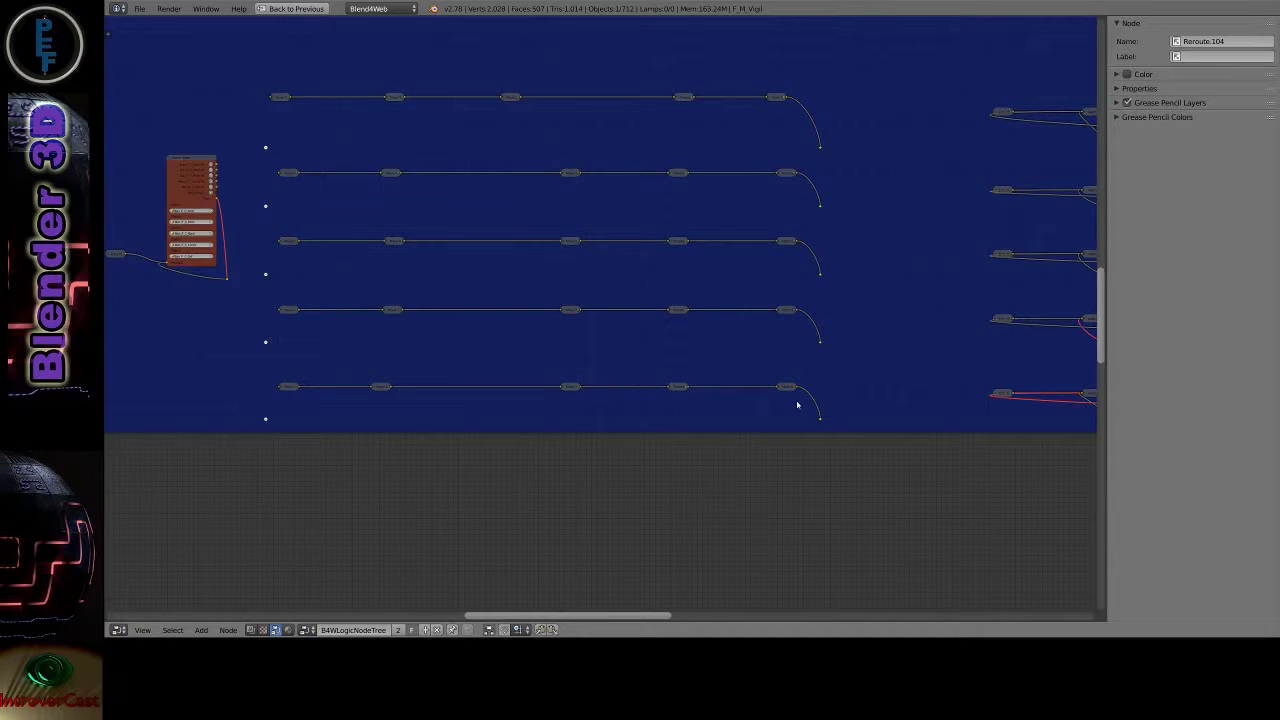
pyautogui.moveTo(822, 424); pyautogui.dragTo(266, 424)
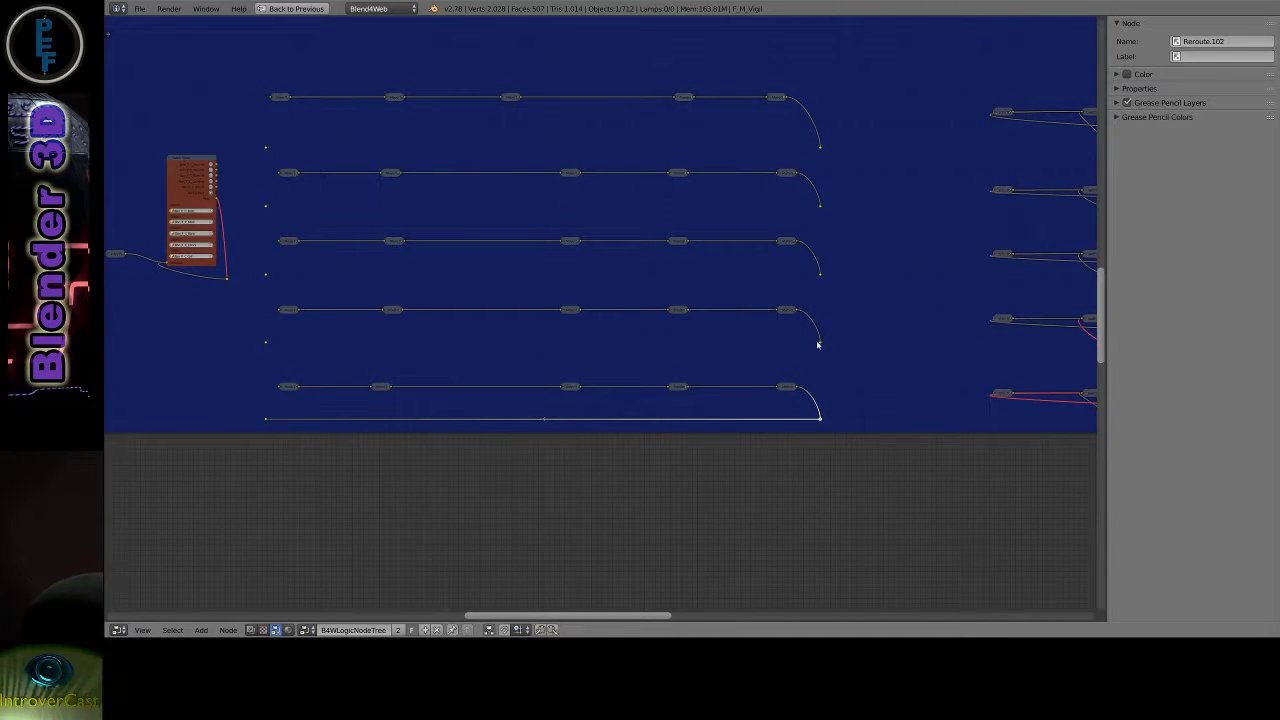
pyautogui.moveTo(820, 341); pyautogui.dragTo(265, 348)
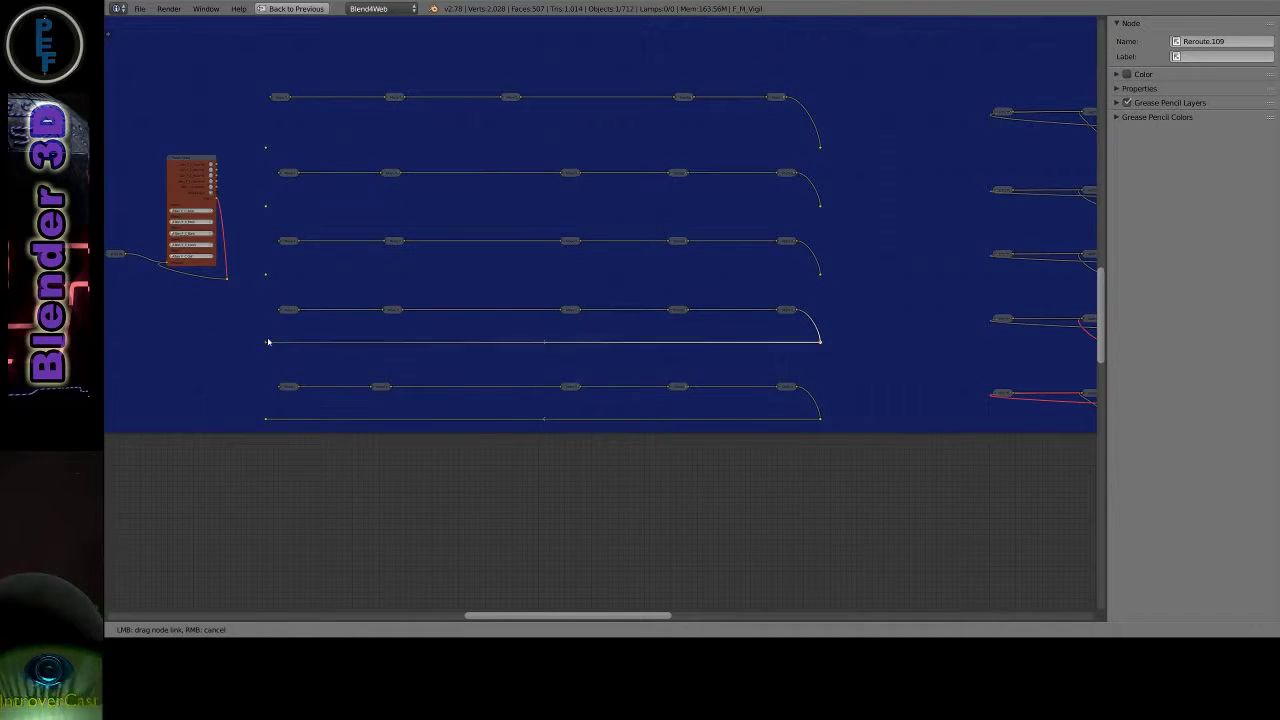
pyautogui.moveTo(265, 348); pyautogui.dragTo(267, 347)
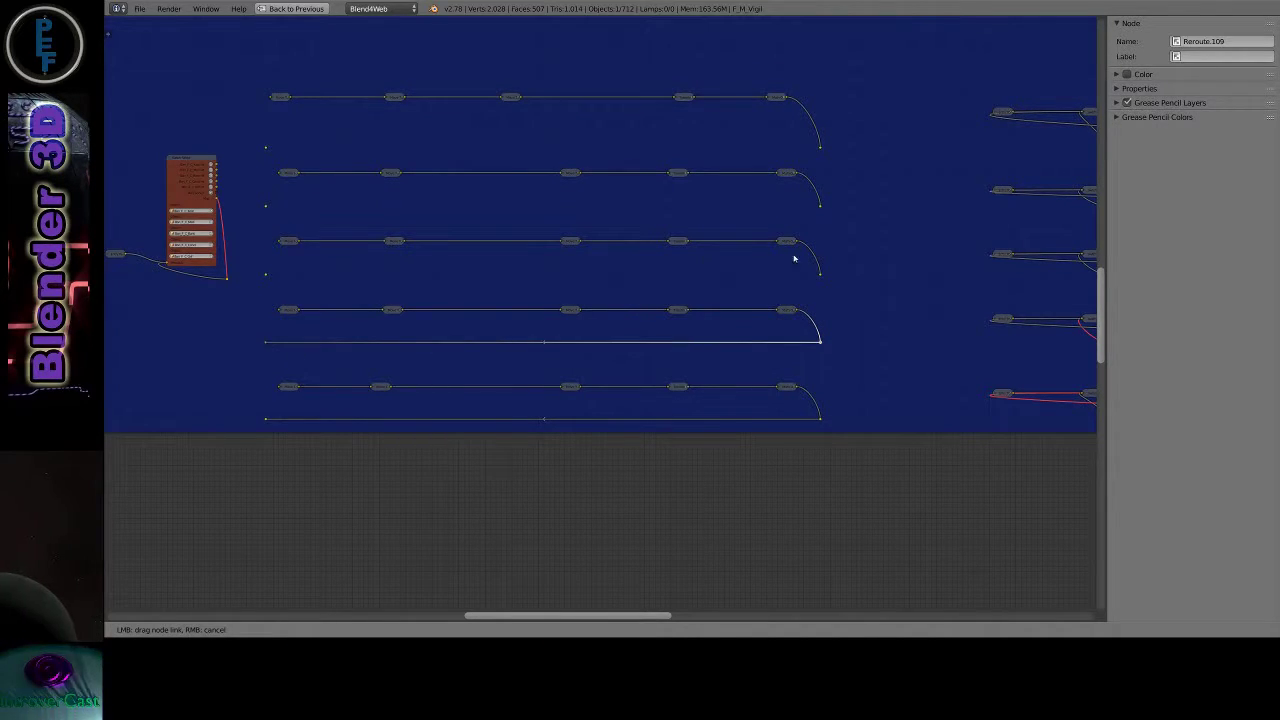
pyautogui.moveTo(820, 273); pyautogui.dragTo(266, 277)
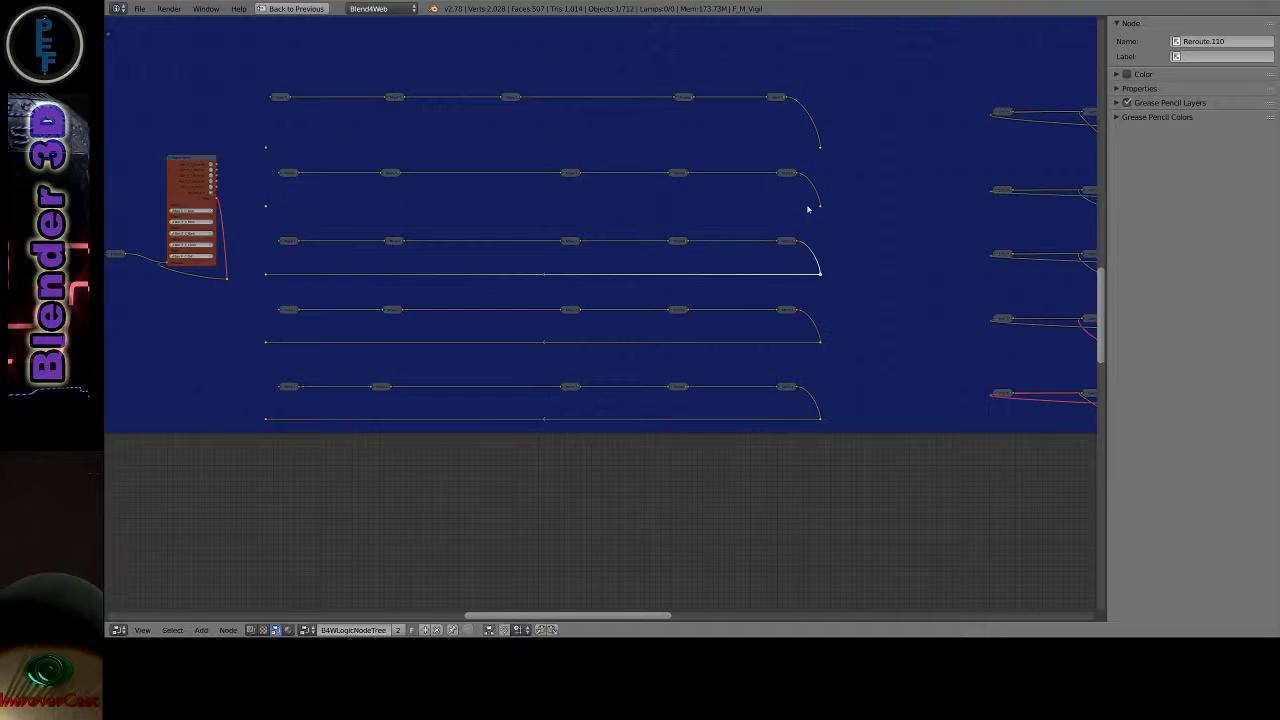
pyautogui.moveTo(819, 206); pyautogui.dragTo(264, 210)
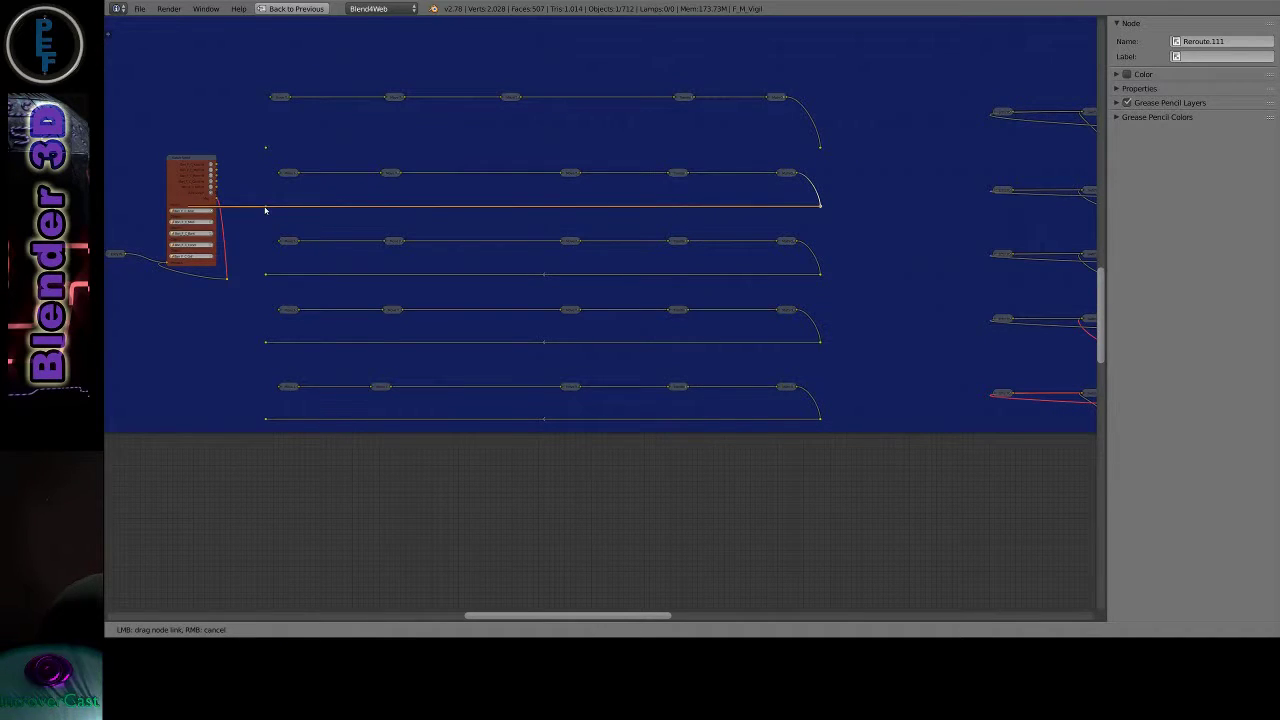
pyautogui.moveTo(265, 210); pyautogui.dragTo(267, 208)
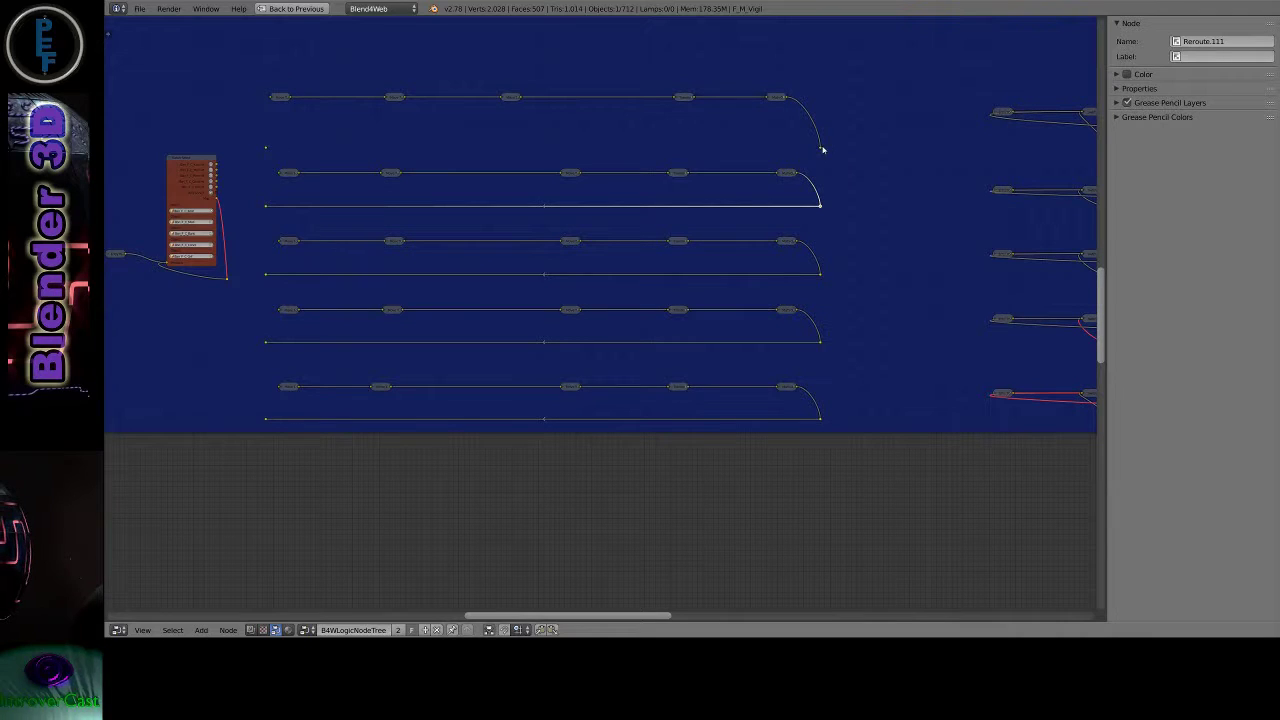
pyautogui.moveTo(820, 147); pyautogui.dragTo(265, 150)
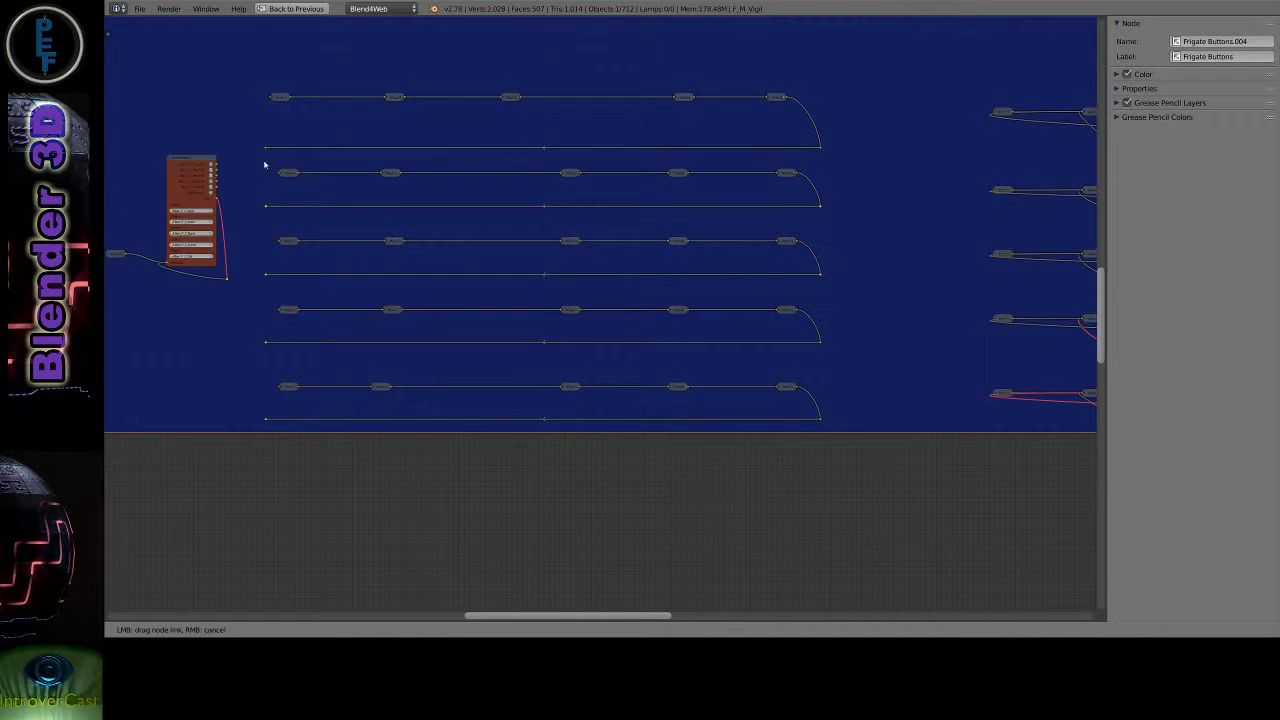
pyautogui.moveTo(356, 211); pyautogui.dragTo(557, 259, button='middle')
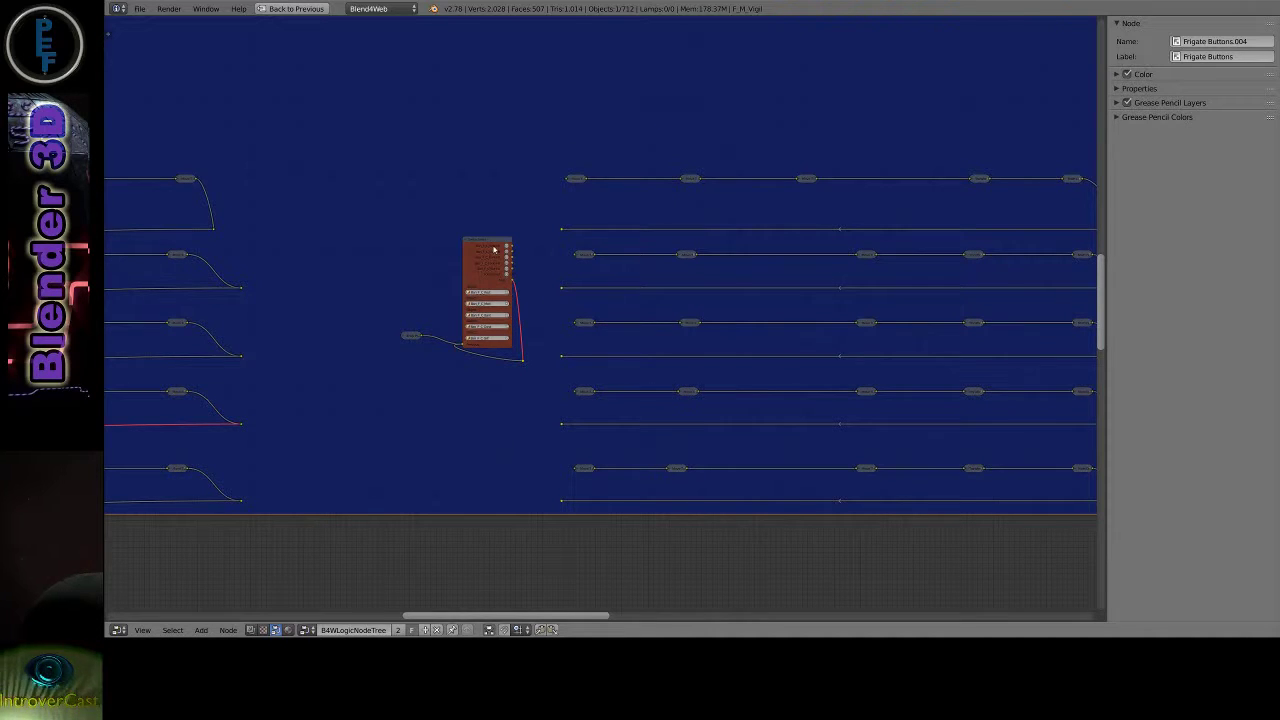
# Zoom in on the red node and link its first output to the top row's first reroute.
pyautogui.scroll(1, 540, 294)
pyautogui.scroll(1, 540, 306)
pyautogui.scroll(1, 557, 342)
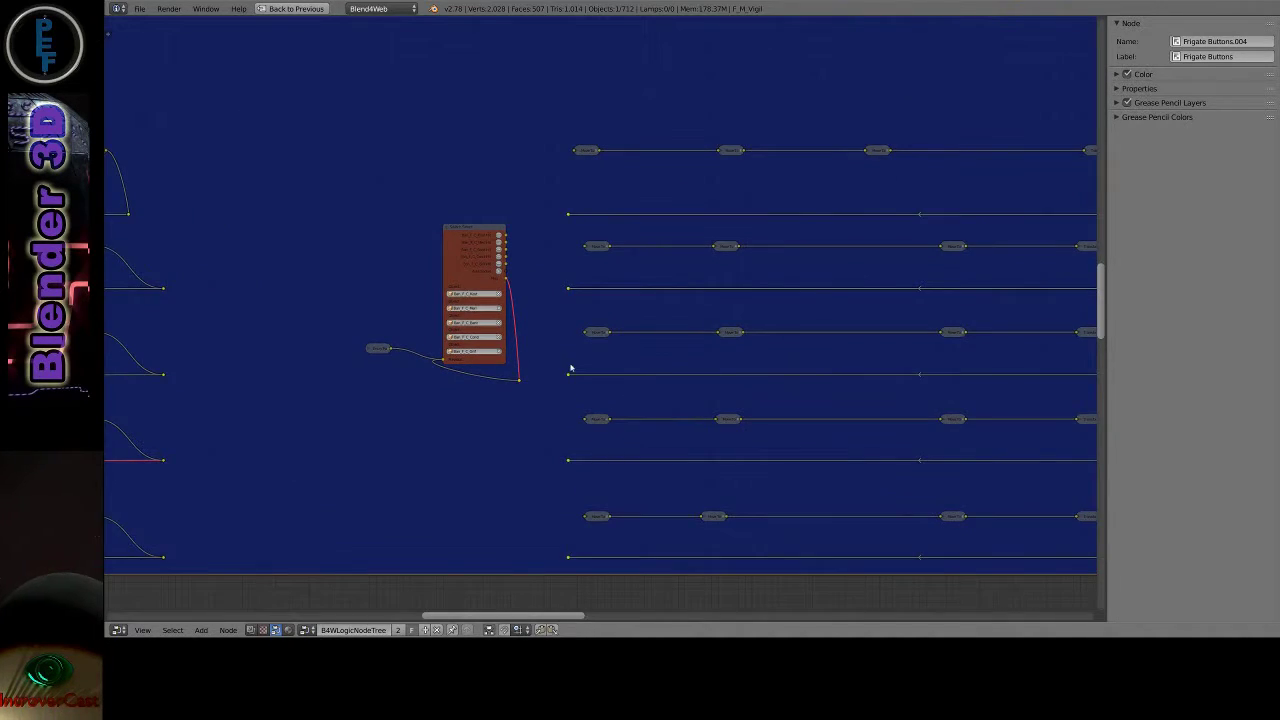
pyautogui.scroll(1, 572, 380)
pyautogui.scroll(1, 585, 408)
pyautogui.scroll(1, 600, 428)
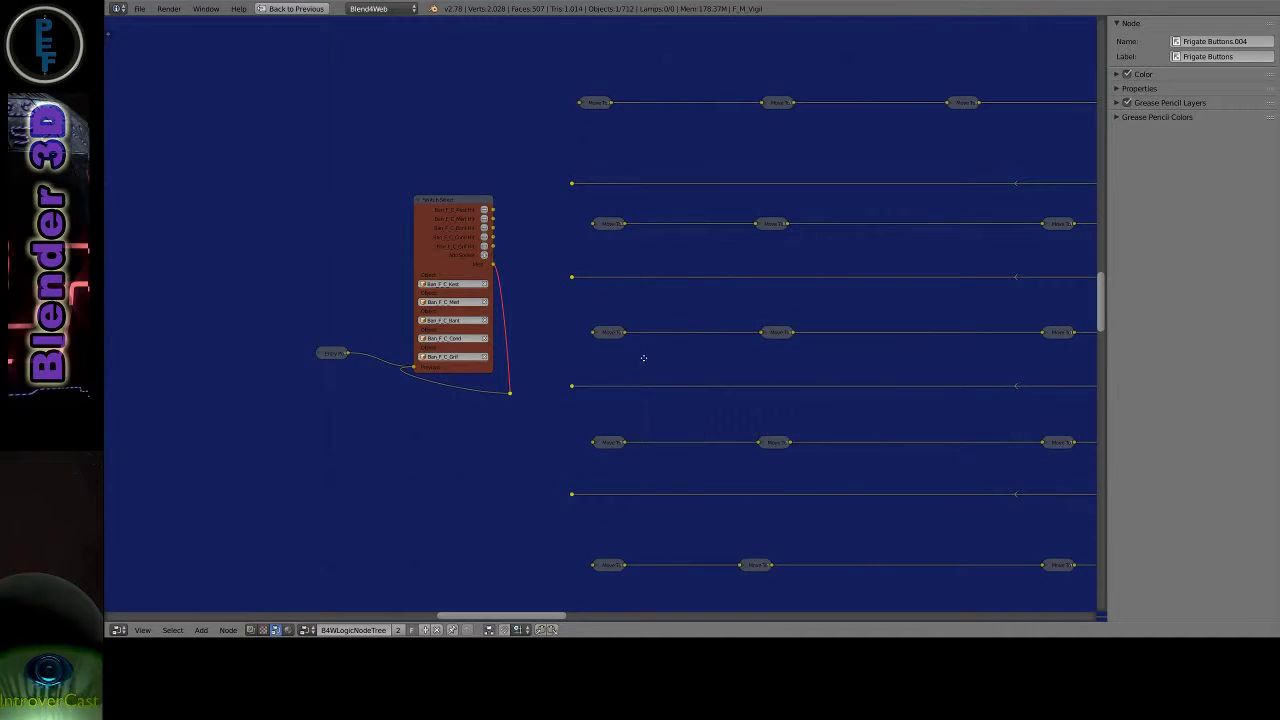
pyautogui.moveTo(654, 340); pyautogui.dragTo(663, 340, button='middle')
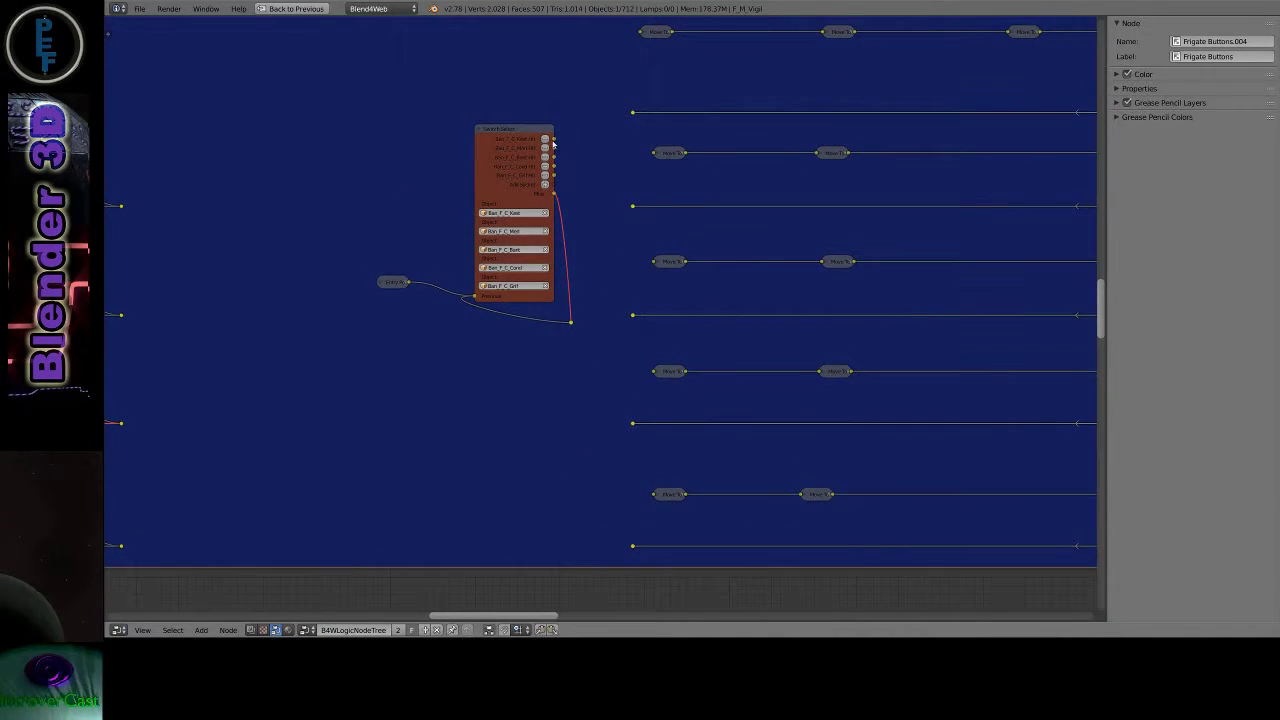
pyautogui.moveTo(553, 140); pyautogui.dragTo(639, 35)
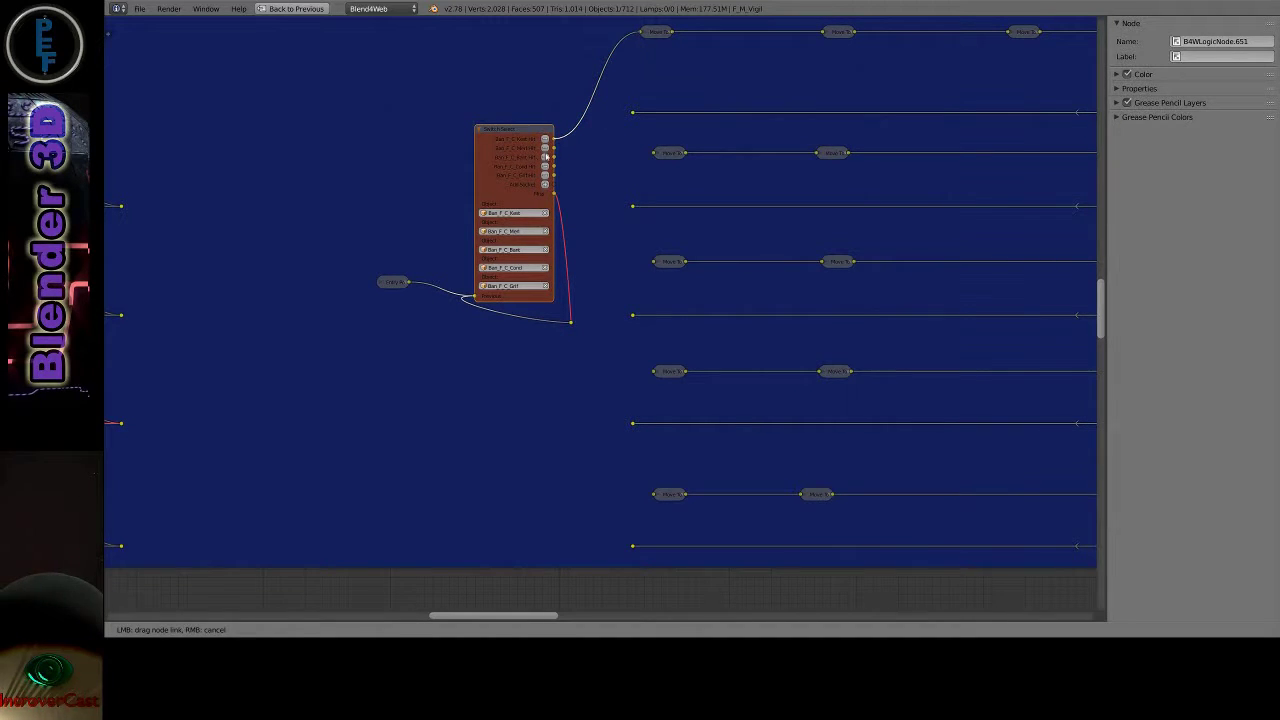
pyautogui.moveTo(548, 157); pyautogui.dragTo(556, 150)
# Link the red node's second through fifth outputs to the starts of rows two to five.
pyautogui.moveTo(546, 148); pyautogui.dragTo(622, 156)
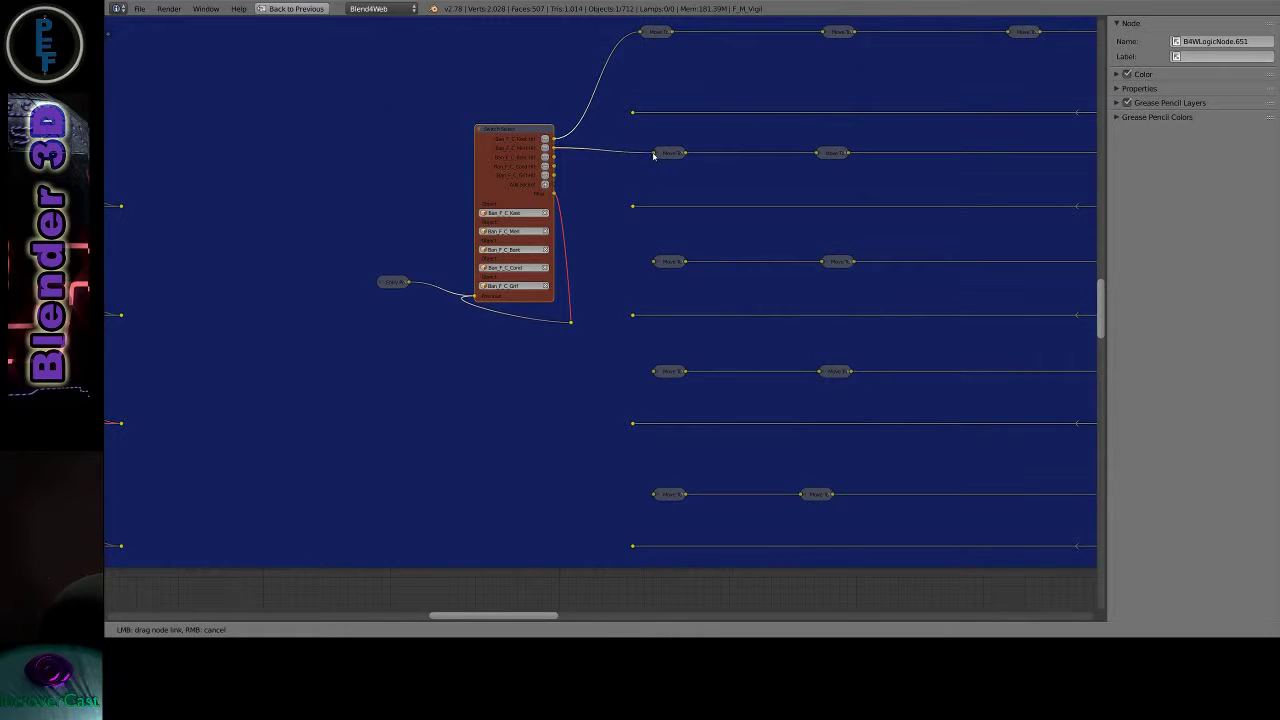
pyautogui.moveTo(552, 160); pyautogui.dragTo(652, 263)
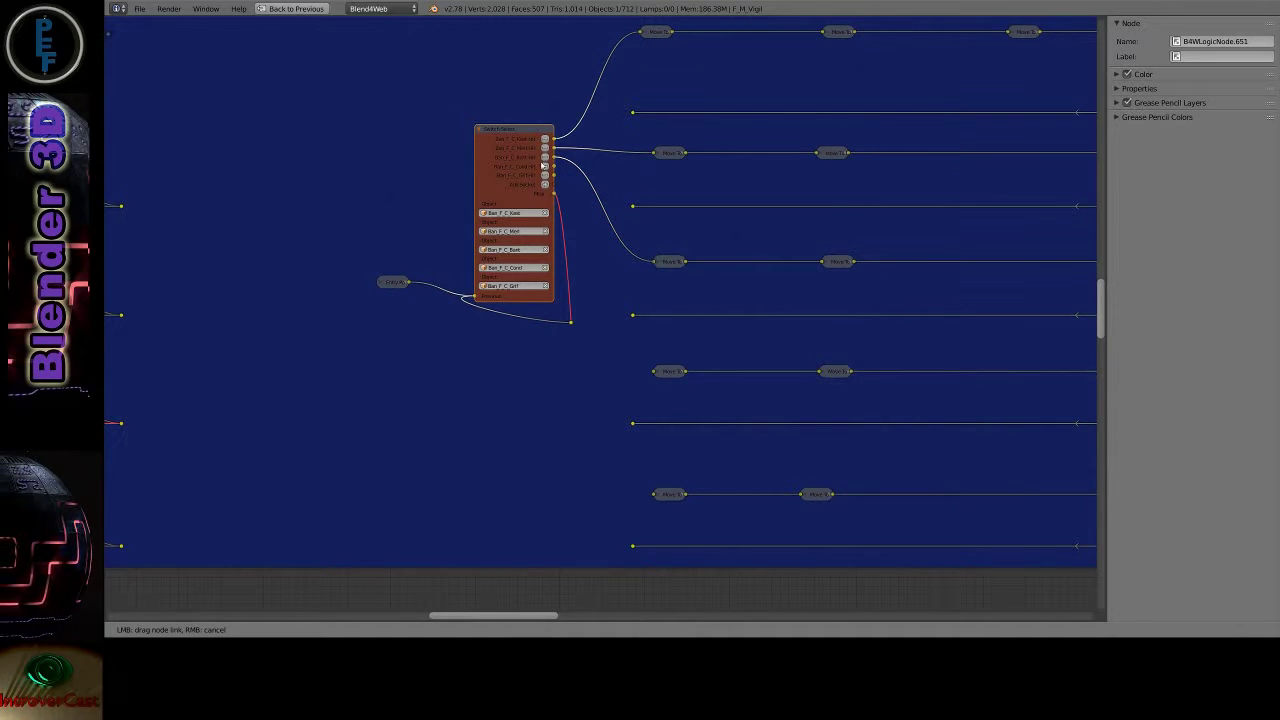
pyautogui.moveTo(553, 172); pyautogui.dragTo(652, 372)
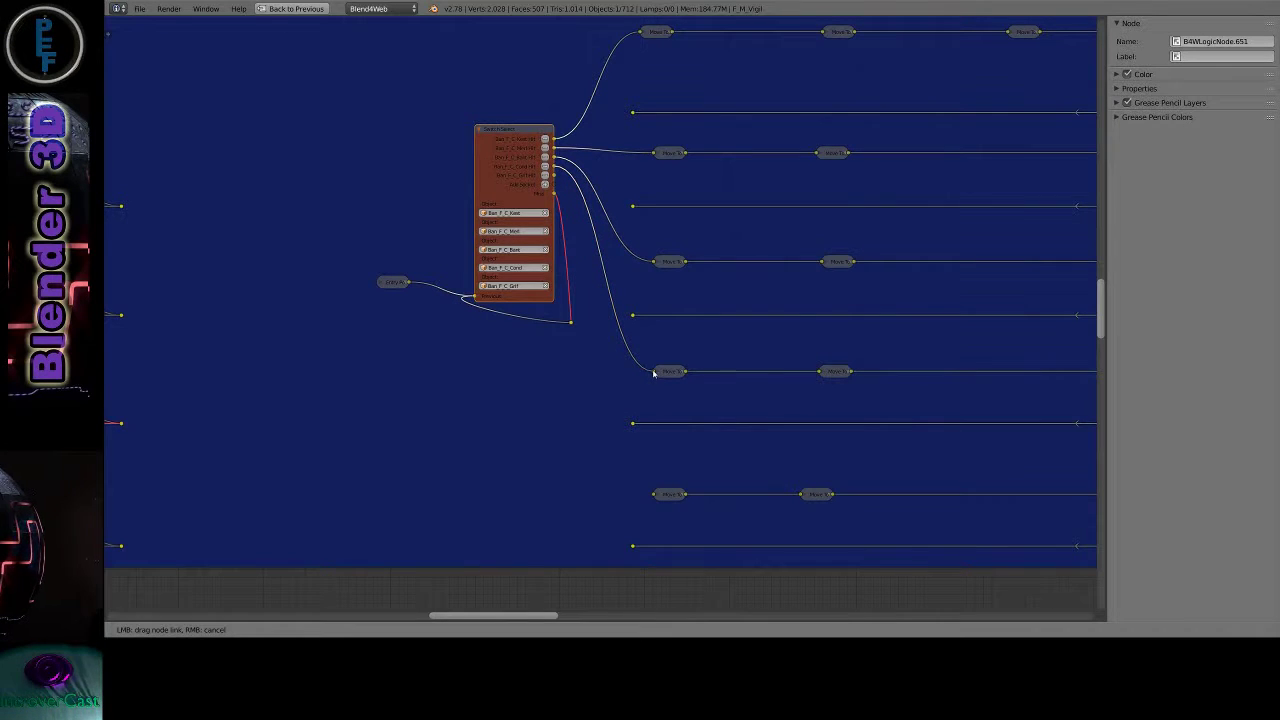
pyautogui.moveTo(557, 203)
pyautogui.mouseDown()
pyautogui.moveTo(552, 175)
pyautogui.moveTo(653, 498)
pyautogui.mouseUp()
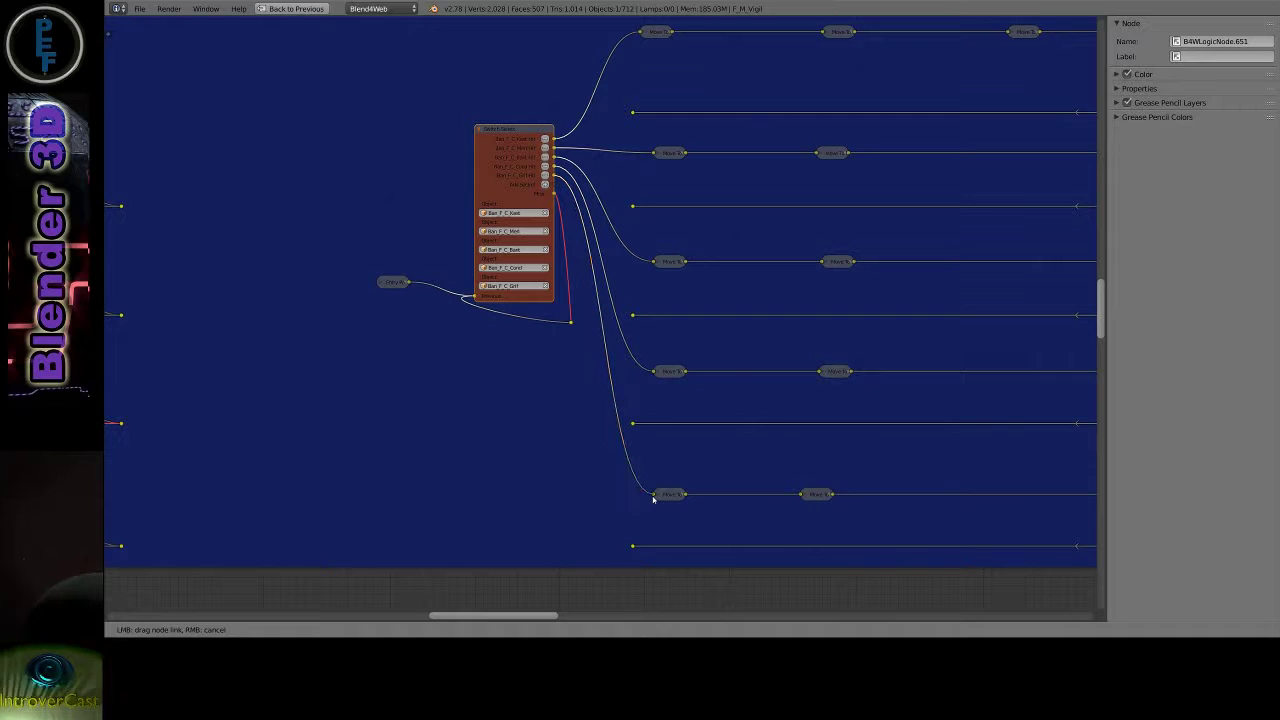
pyautogui.moveTo(627, 127)
pyautogui.mouseDown()
pyautogui.moveTo(630, 117)
pyautogui.moveTo(479, 297)
pyautogui.mouseUp()
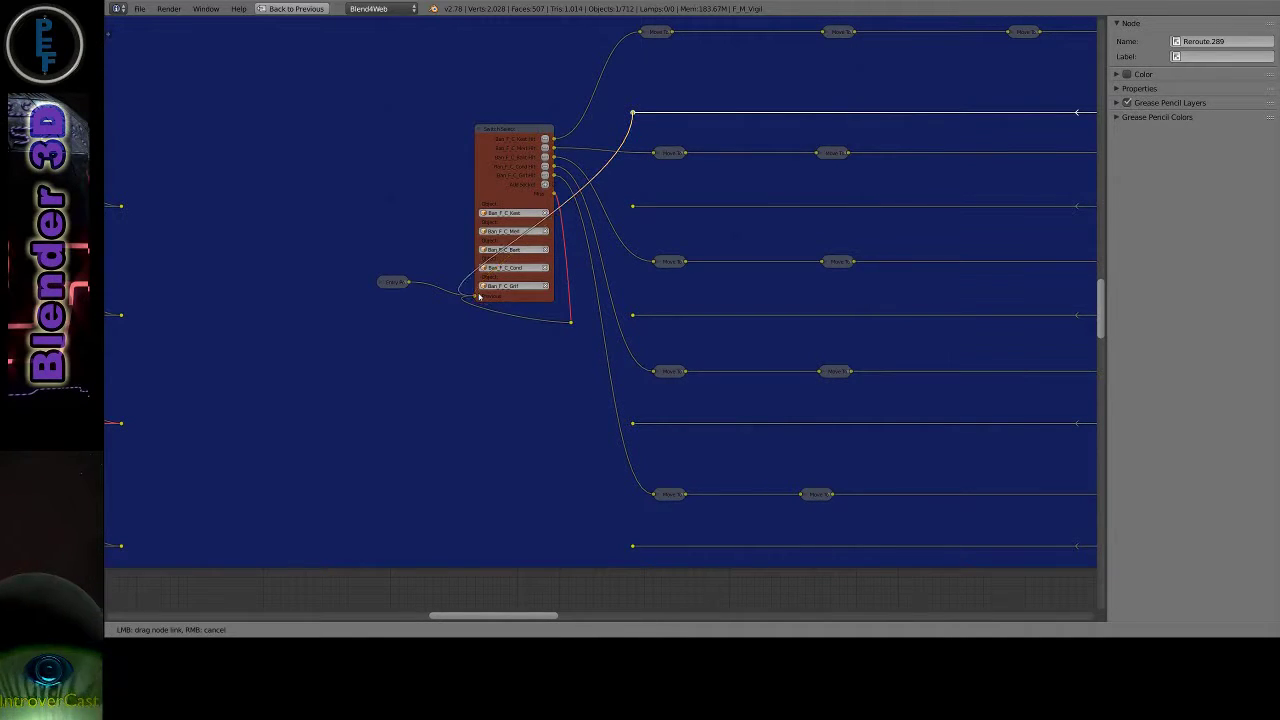
# Feed the top return line and the next row's reroute into the switch node's Previous input.
pyautogui.moveTo(620, 204)
pyautogui.mouseDown()
pyautogui.moveTo(633, 208)
pyautogui.moveTo(478, 301)
pyautogui.mouseUp()
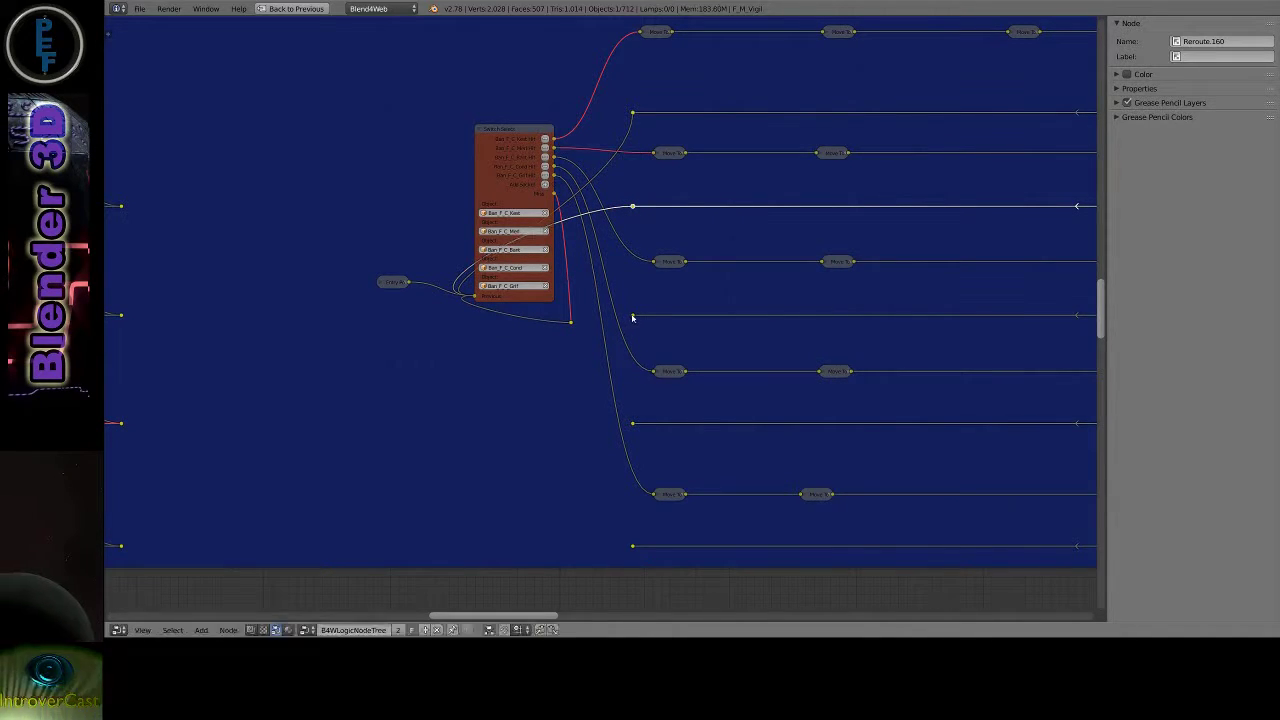
pyautogui.moveTo(633, 317); pyautogui.dragTo(480, 299)
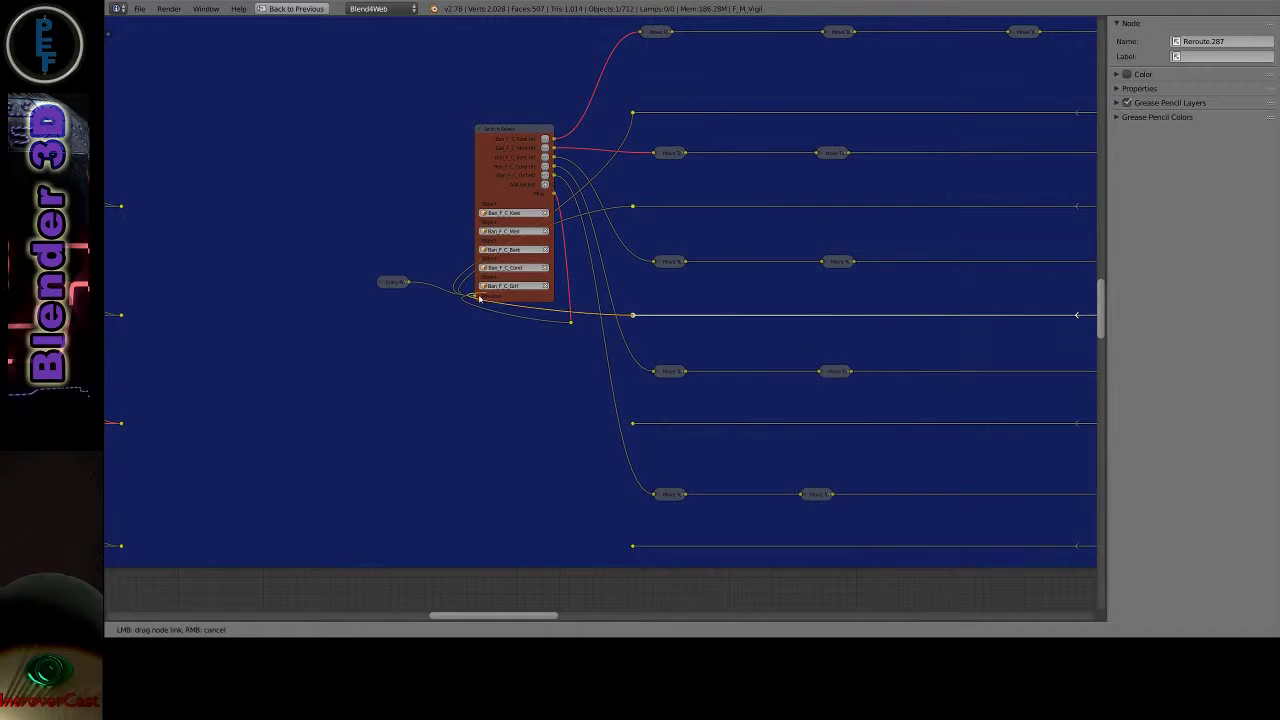
pyautogui.moveTo(613, 420); pyautogui.dragTo(633, 425)
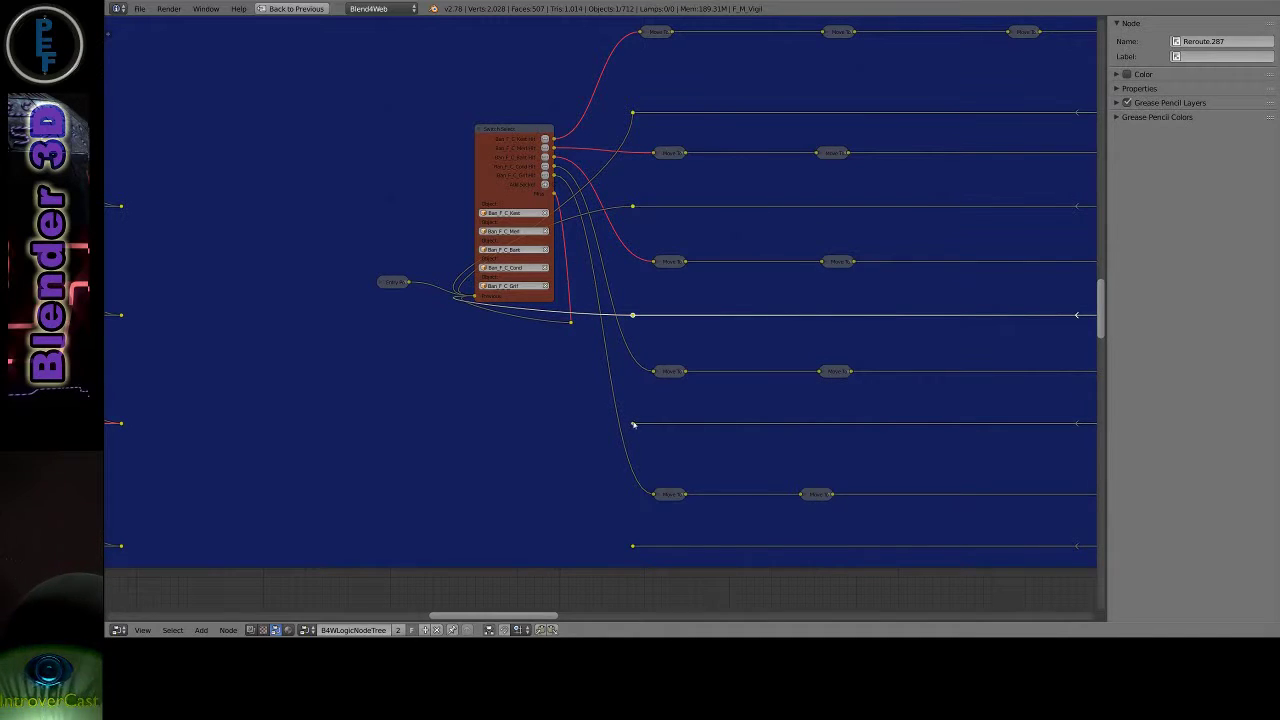
pyautogui.click(632, 425)
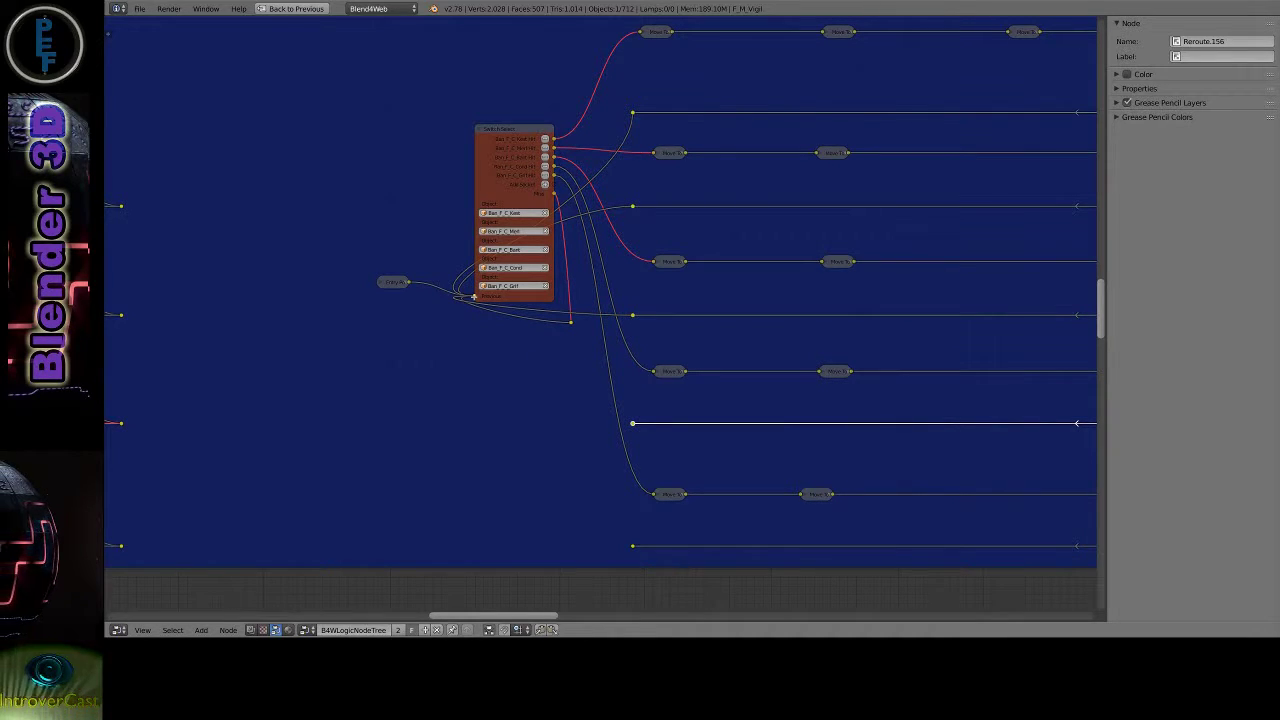
pyautogui.click(474, 298)
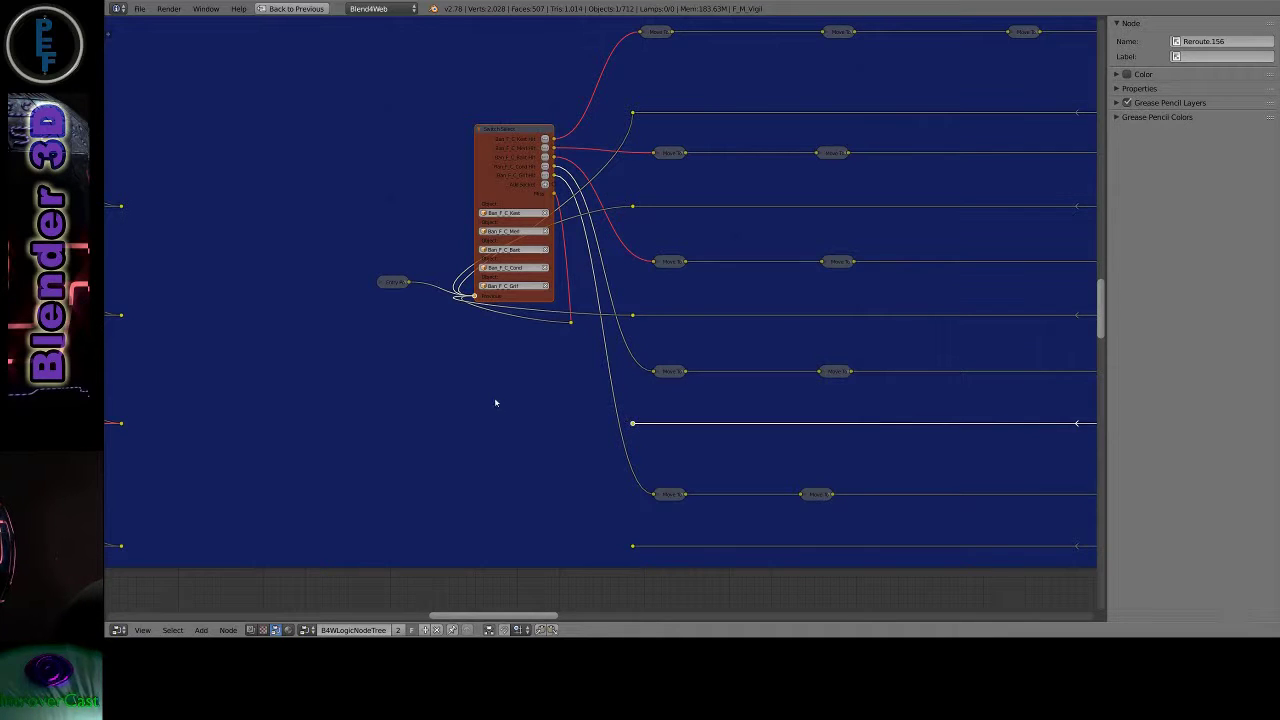
# Link another row's reroute line back into the switch node's Previous input.
pyautogui.click(560, 408)
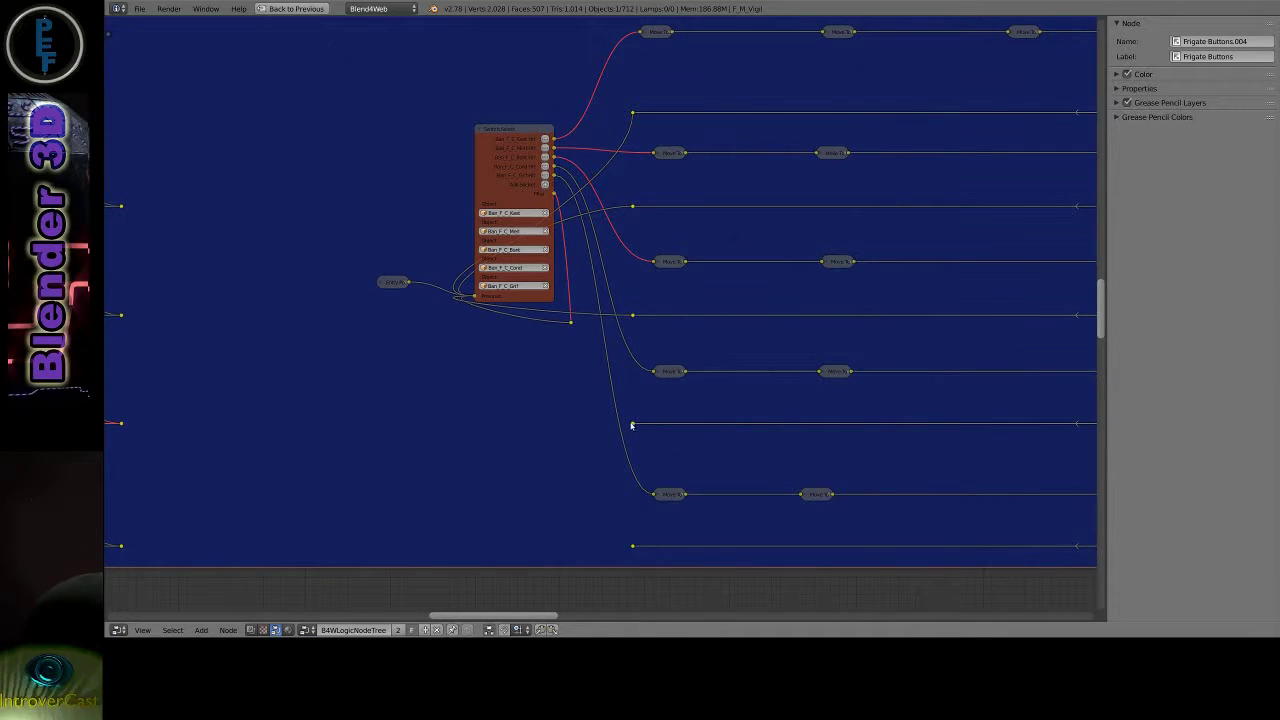
pyautogui.moveTo(624, 427); pyautogui.dragTo(619, 425)
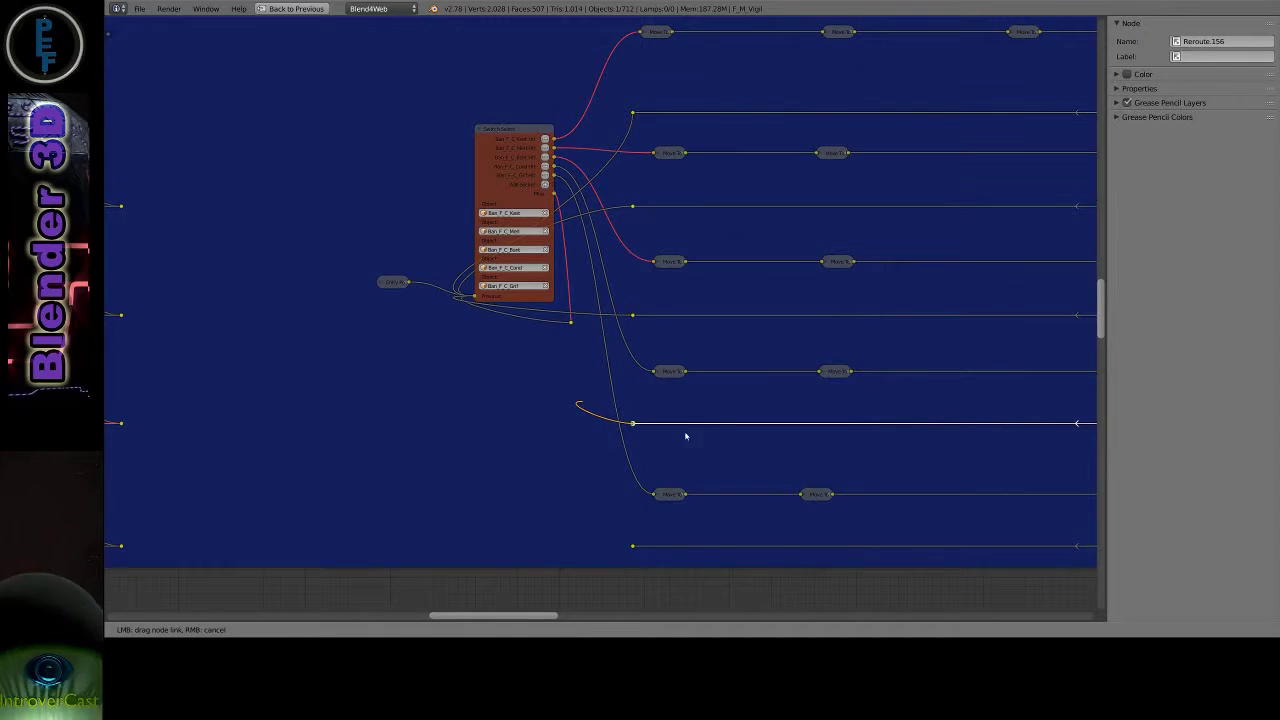
pyautogui.moveTo(685, 436)
pyautogui.mouseDown()
pyautogui.moveTo(479, 322)
pyautogui.moveTo(474, 296)
pyautogui.mouseUp()
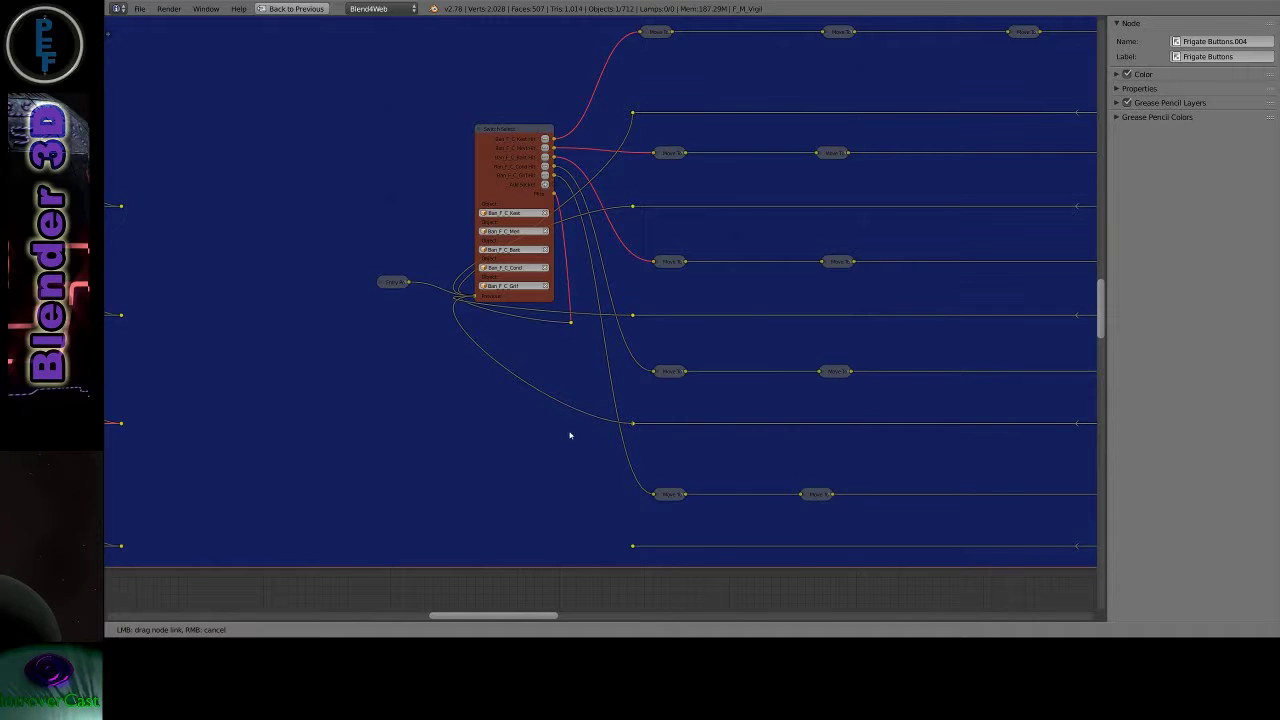
pyautogui.moveTo(570, 435)
pyautogui.mouseDown()
pyautogui.moveTo(632, 549)
pyautogui.moveTo(473, 305)
pyautogui.mouseUp()
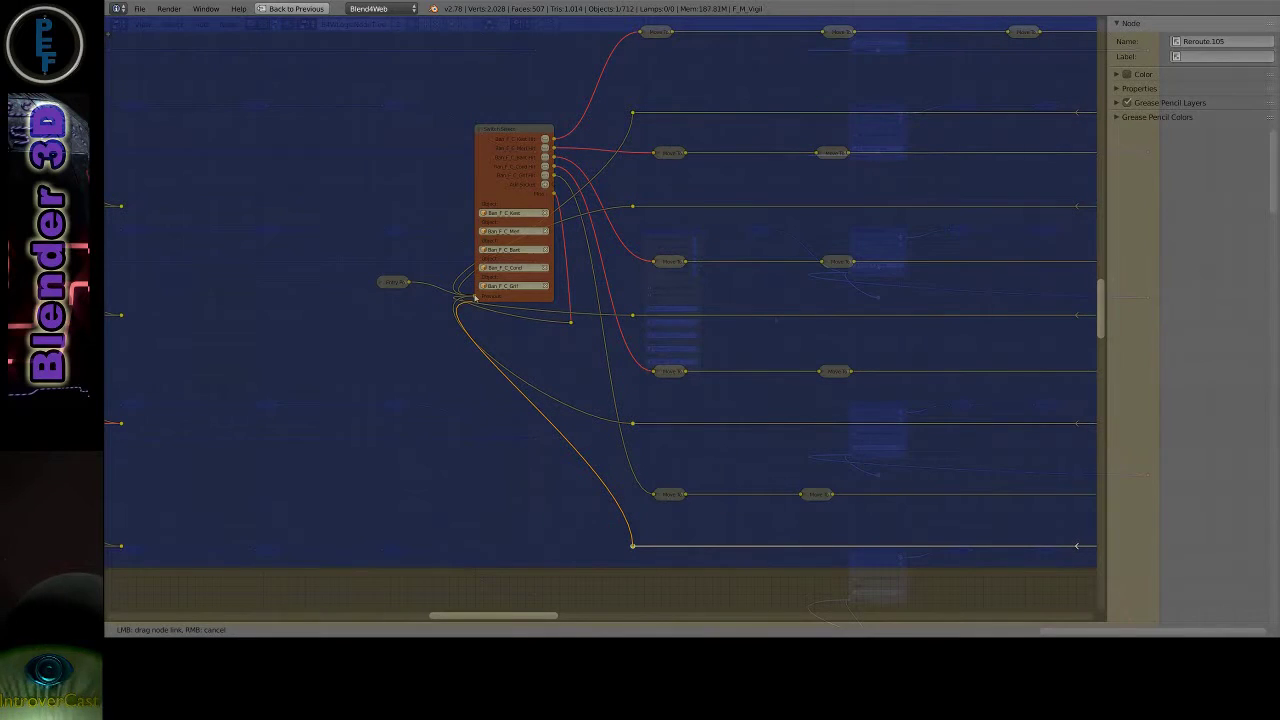
# Complete the reroute link into the switch node, then reposition the bottom reroute point.
pyautogui.moveTo(475, 298); pyautogui.dragTo(475, 298)
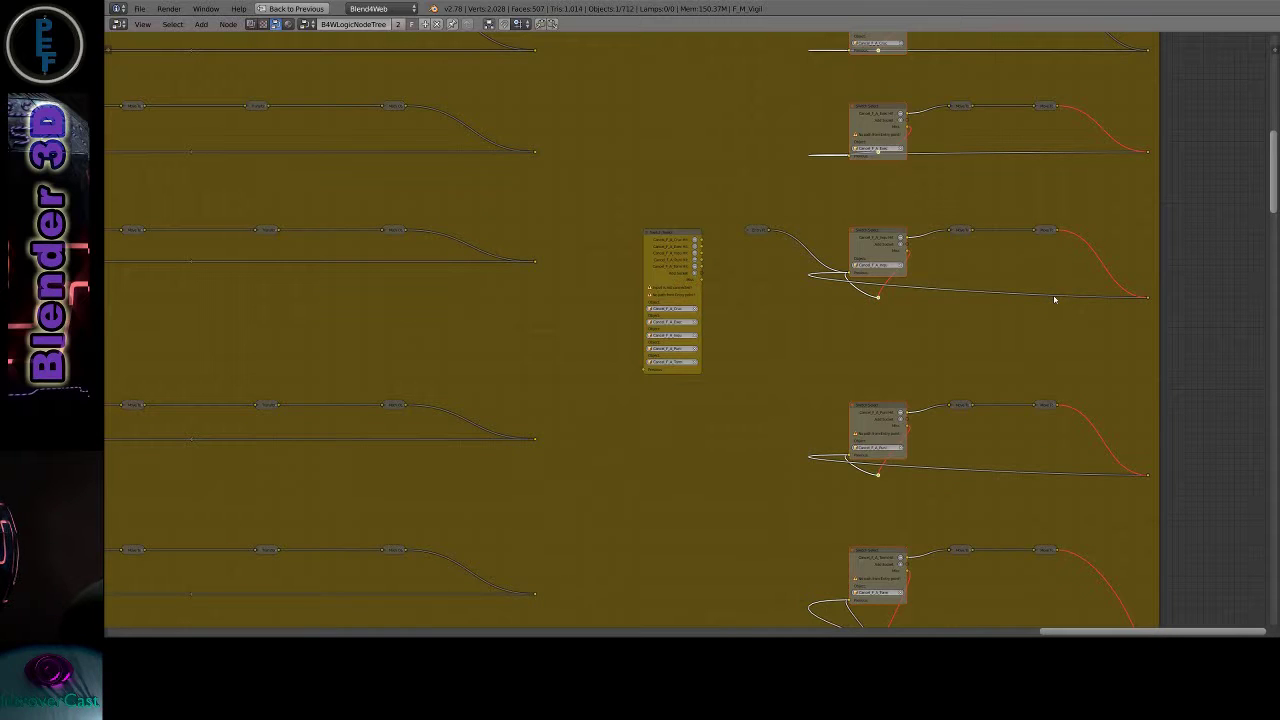
pyautogui.scroll(-1, 1054, 299)
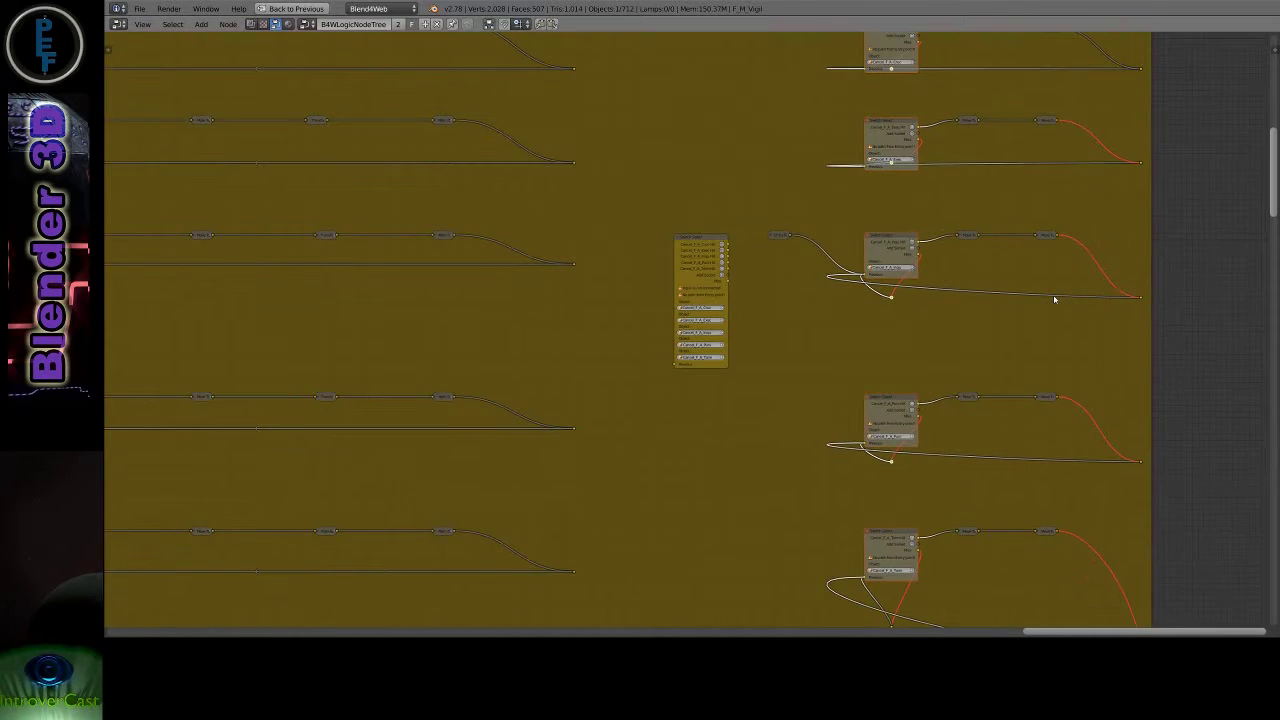
pyautogui.scroll(-1, 1054, 299)
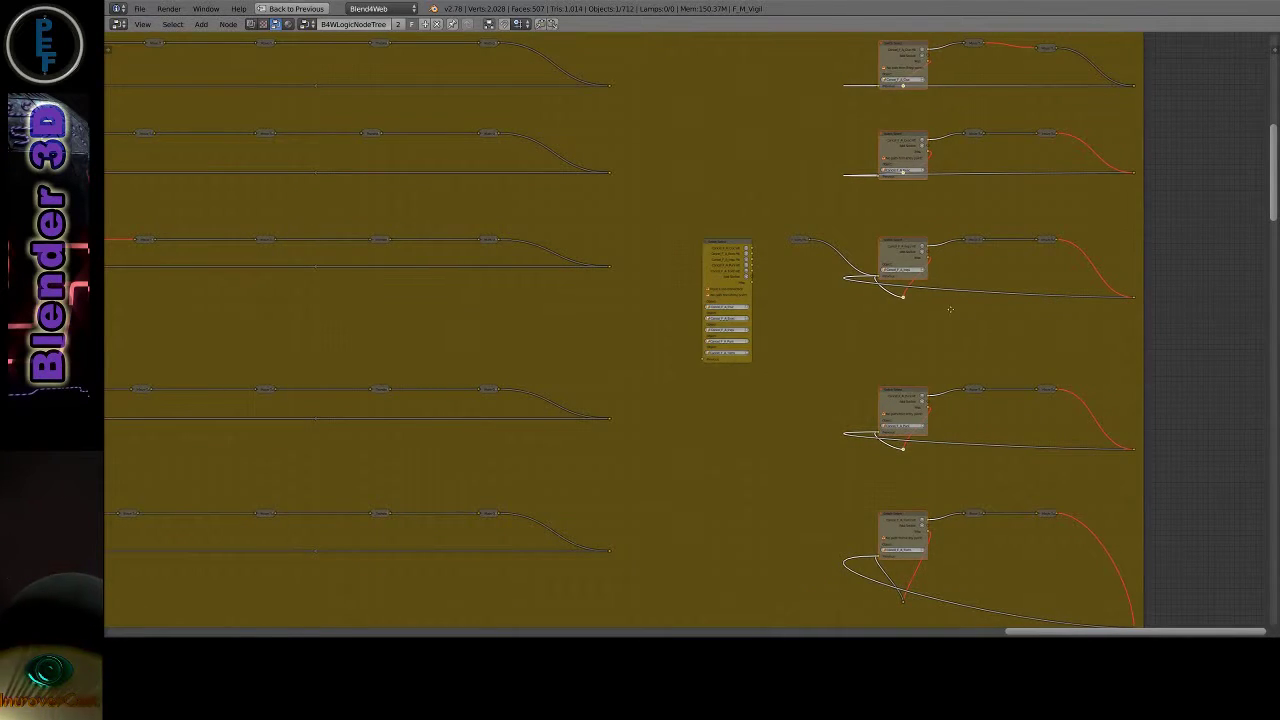
pyautogui.moveTo(1050, 366); pyautogui.dragTo(950, 312, button='middle')
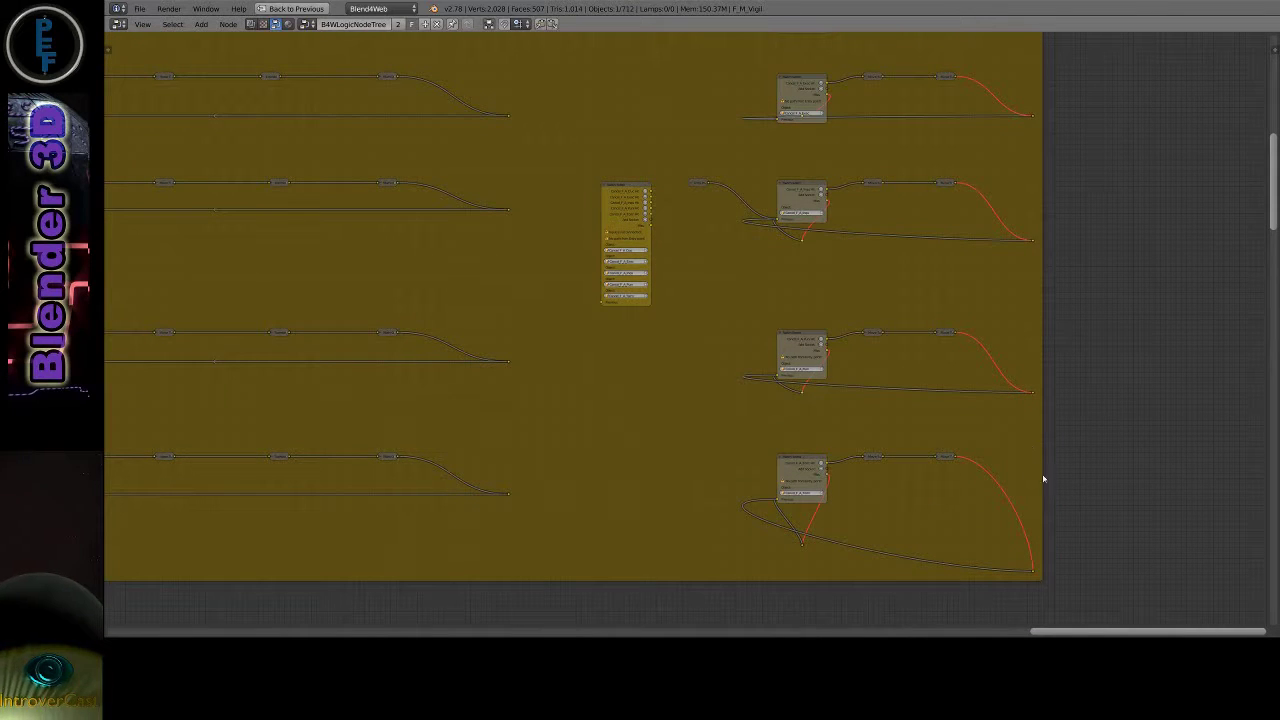
pyautogui.moveTo(1061, 559)
pyautogui.mouseDown()
pyautogui.moveTo(1009, 589)
pyautogui.moveTo(1037, 577)
pyautogui.mouseUp()
pyautogui.press('g')
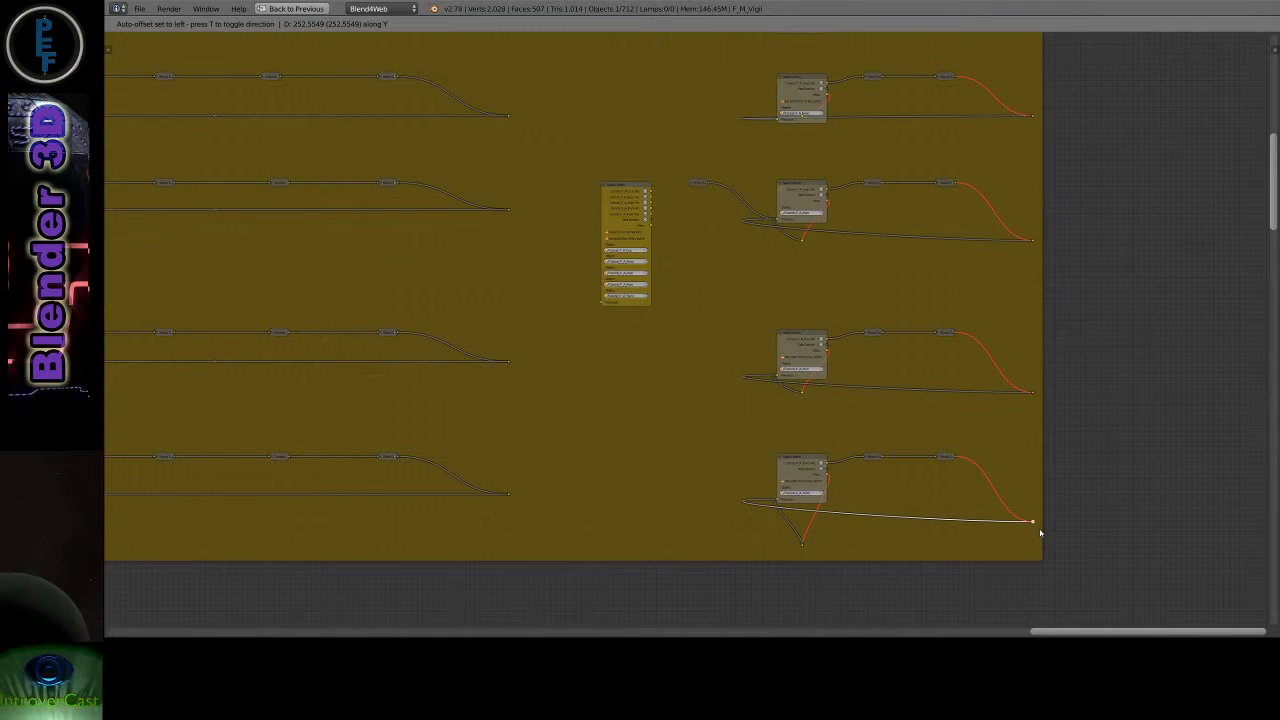
pyautogui.click(1040, 533)
# Raise the bottom reroute point slightly, constrained to the Y axis.
pyautogui.press('b')
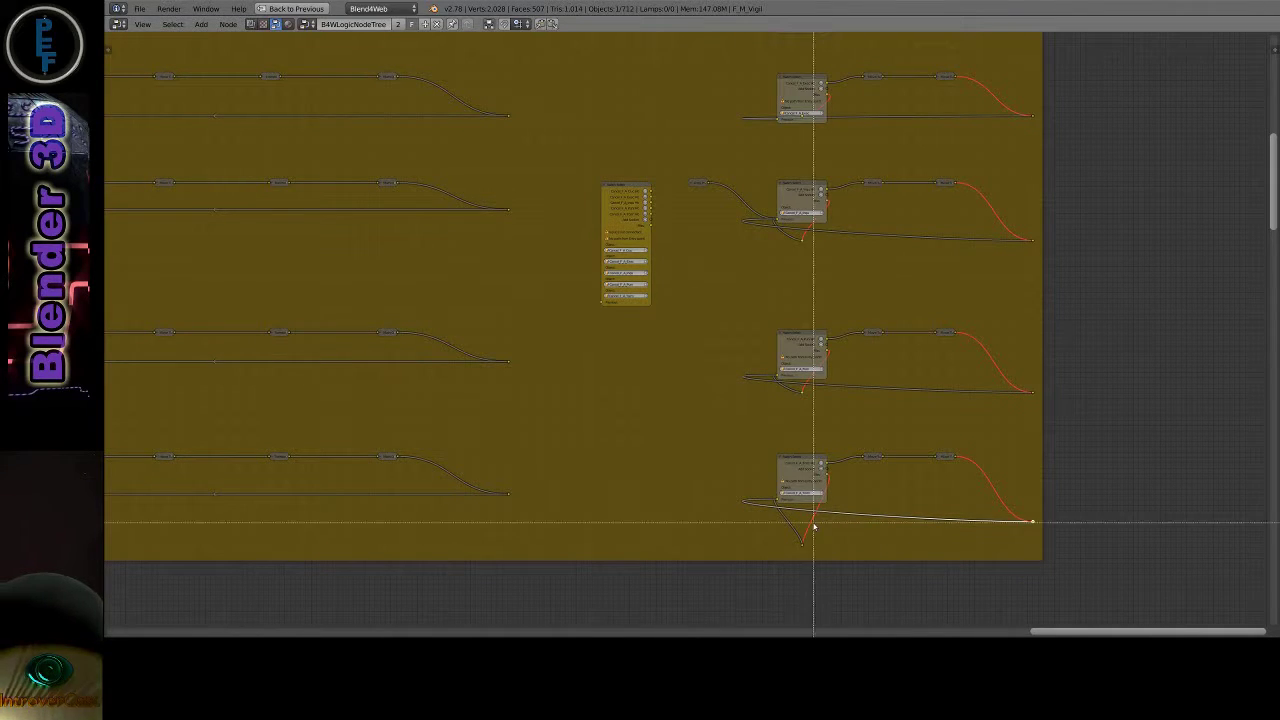
pyautogui.moveTo(812, 523); pyautogui.dragTo(787, 559)
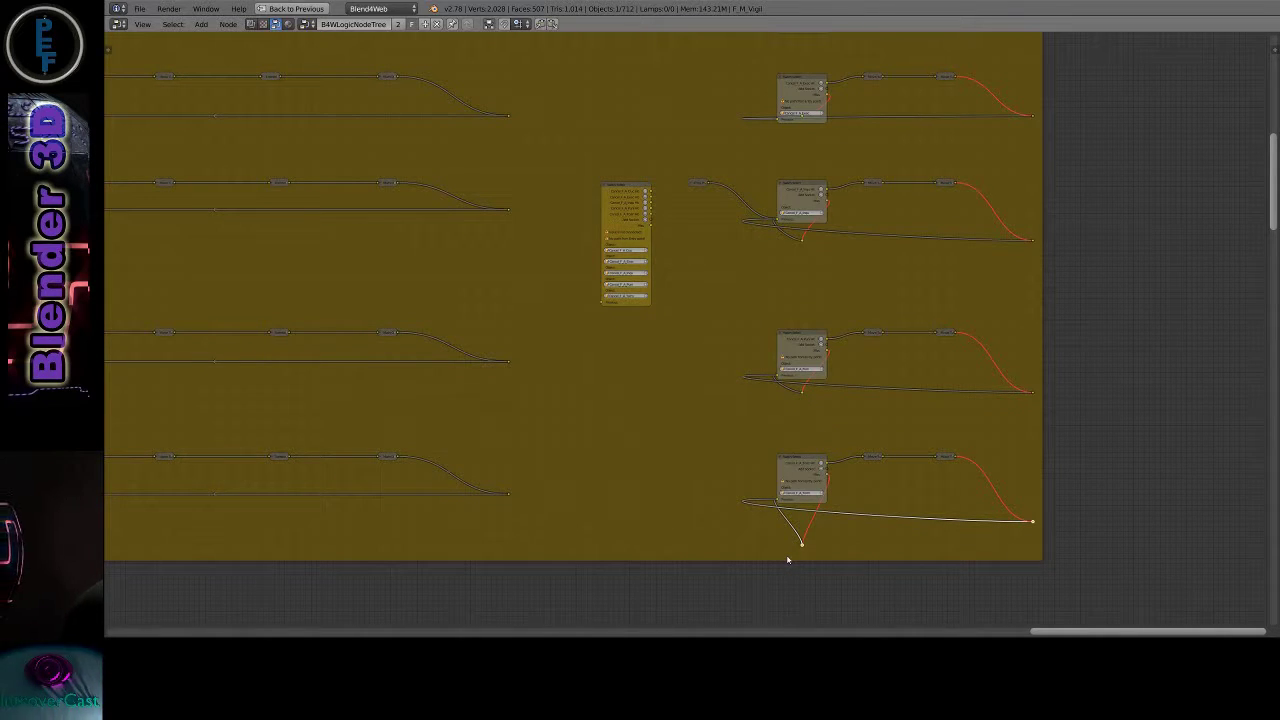
pyautogui.press('g')
pyautogui.click(789, 558)
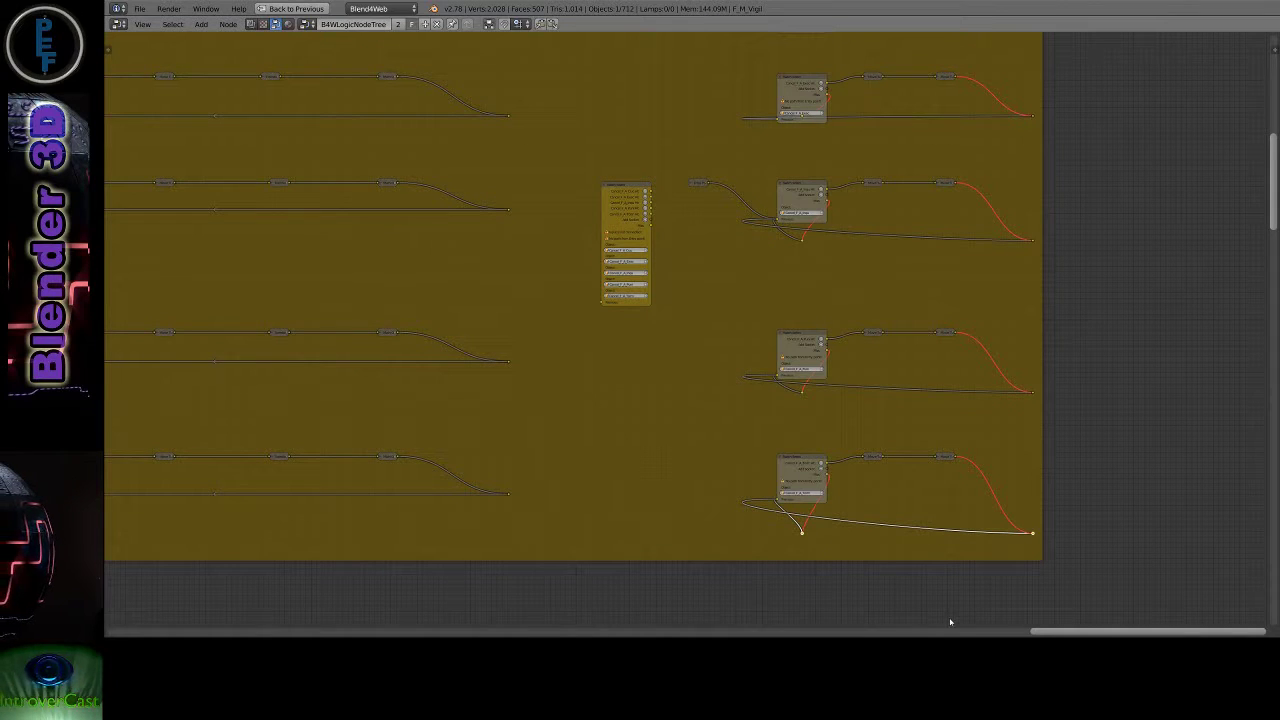
pyautogui.press('g')
pyautogui.press('y')
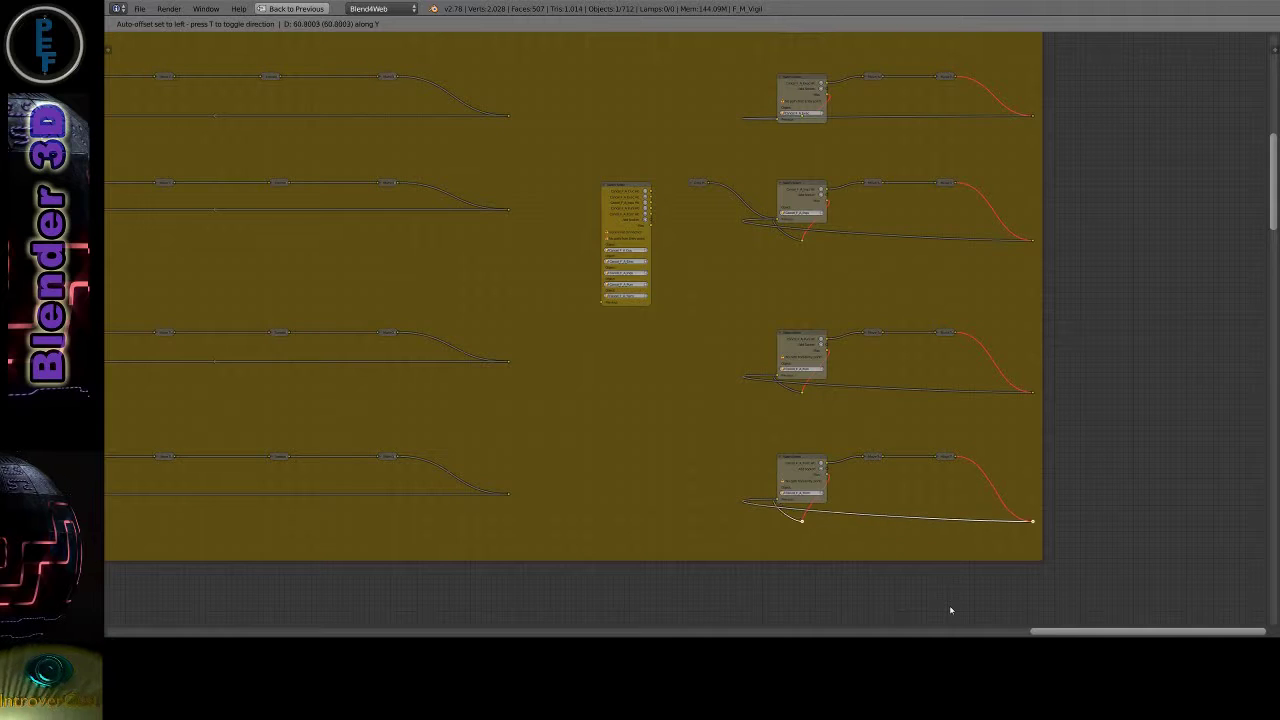
pyautogui.click(949, 605)
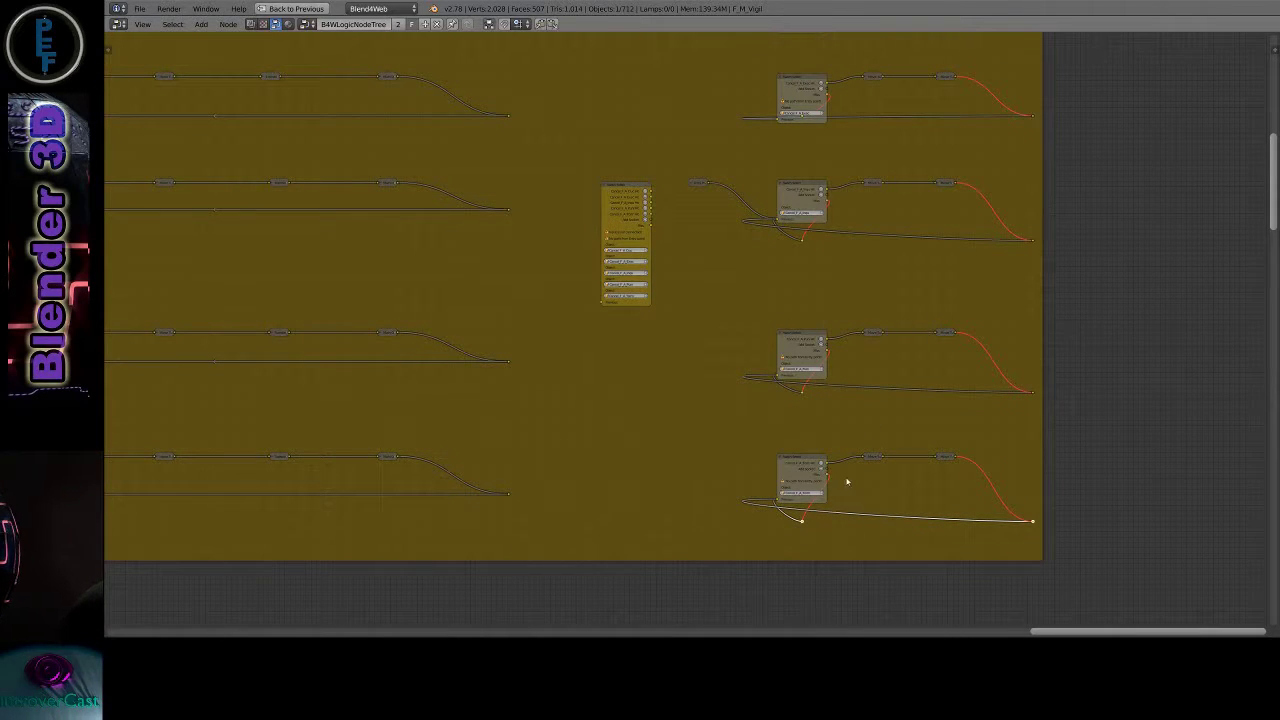
# Delete the four right-column switch nodes along with their links.
pyautogui.press('a')
pyautogui.press('b')
pyautogui.moveTo(773, 61); pyautogui.dragTo(838, 502)
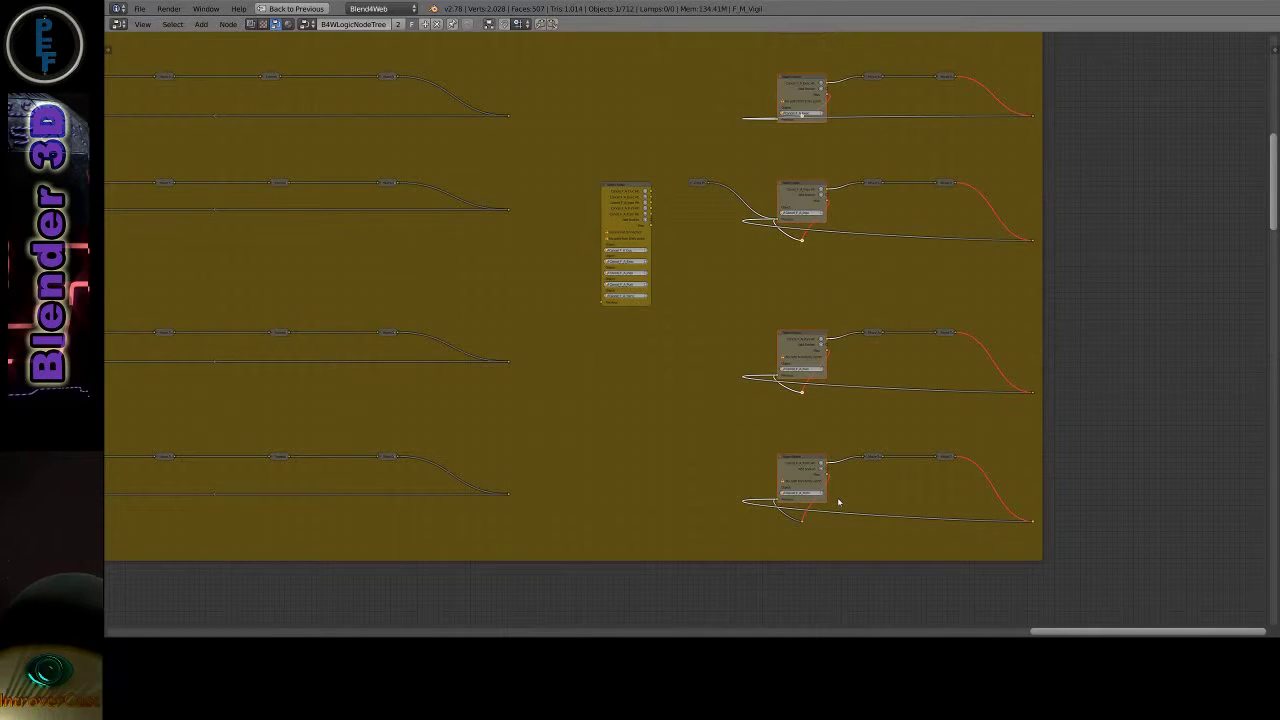
pyautogui.press('x')
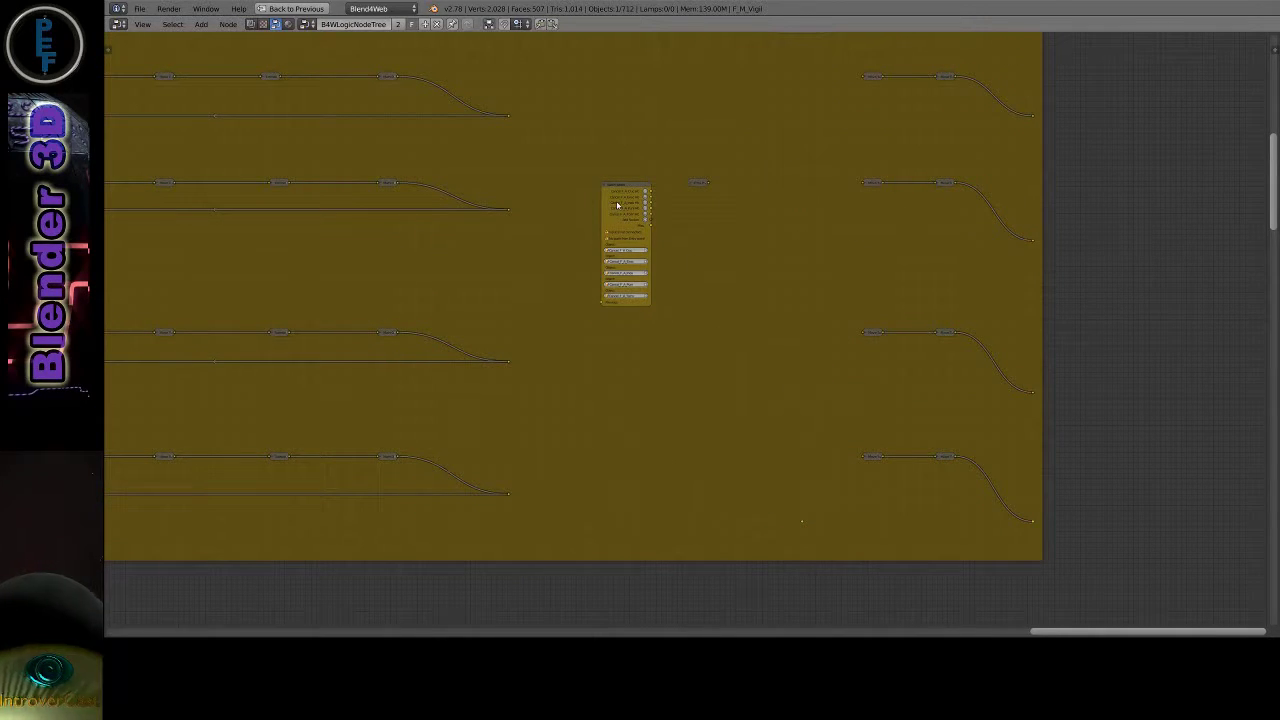
# Shift the central node to the right and move the small reroute point up.
pyautogui.moveTo(617, 205); pyautogui.dragTo(755, 228)
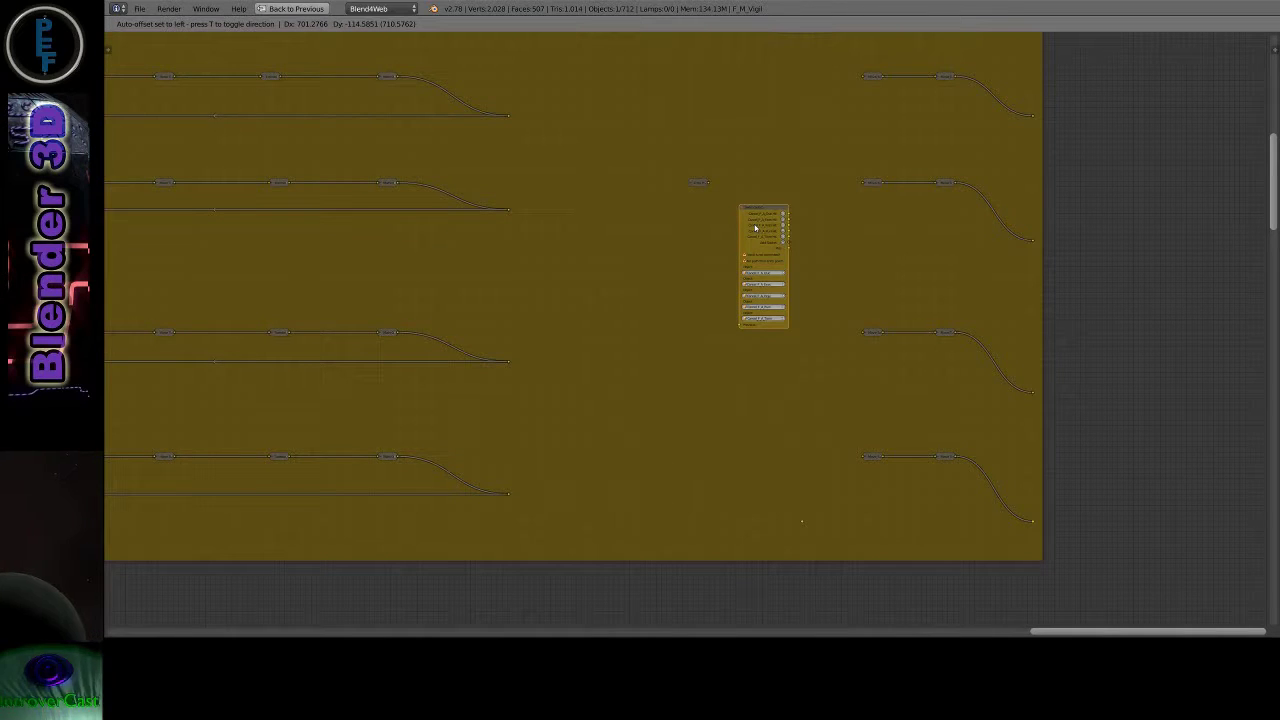
pyautogui.moveTo(757, 217)
pyautogui.mouseDown()
pyautogui.moveTo(742, 207)
pyautogui.moveTo(674, 255)
pyautogui.mouseUp()
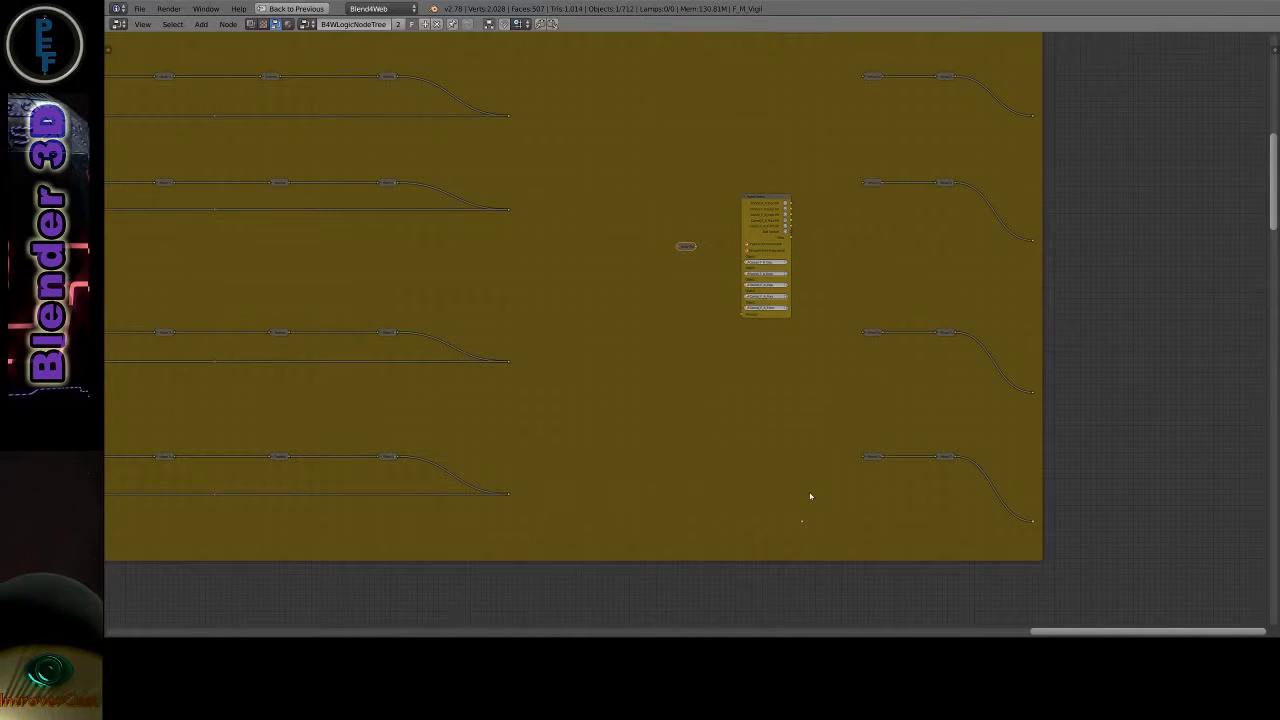
pyautogui.moveTo(802, 526); pyautogui.dragTo(805, 362)
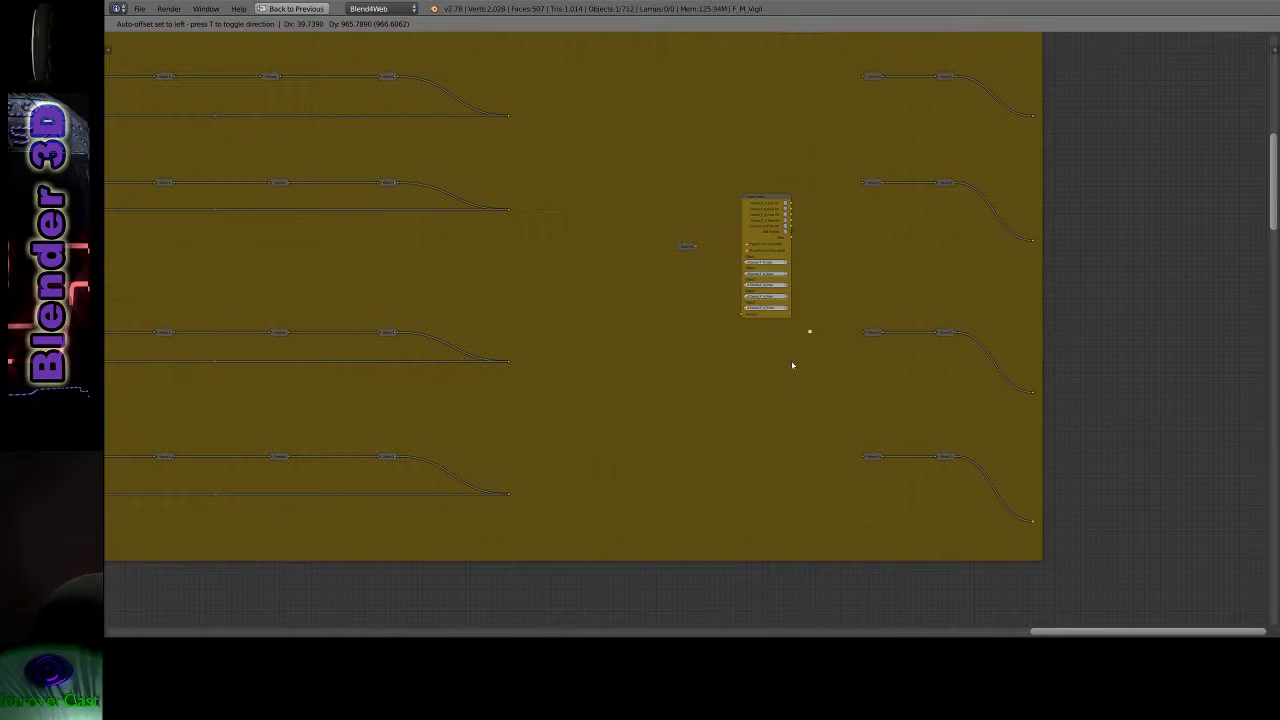
pyautogui.moveTo(805, 362); pyautogui.dragTo(792, 365)
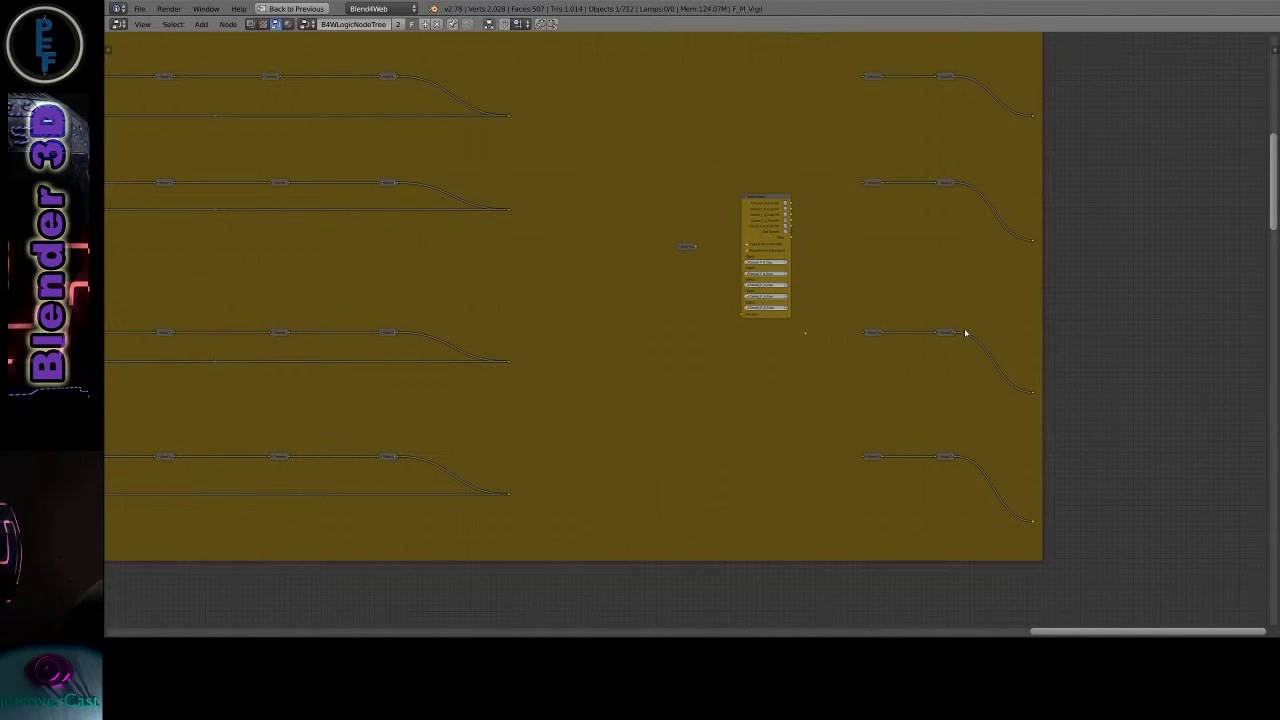
# Paste a copied node near the top right, then delete it again.
pyautogui.hotkey('ctrl', 'v')
pyautogui.scroll(-1, 930, 403)
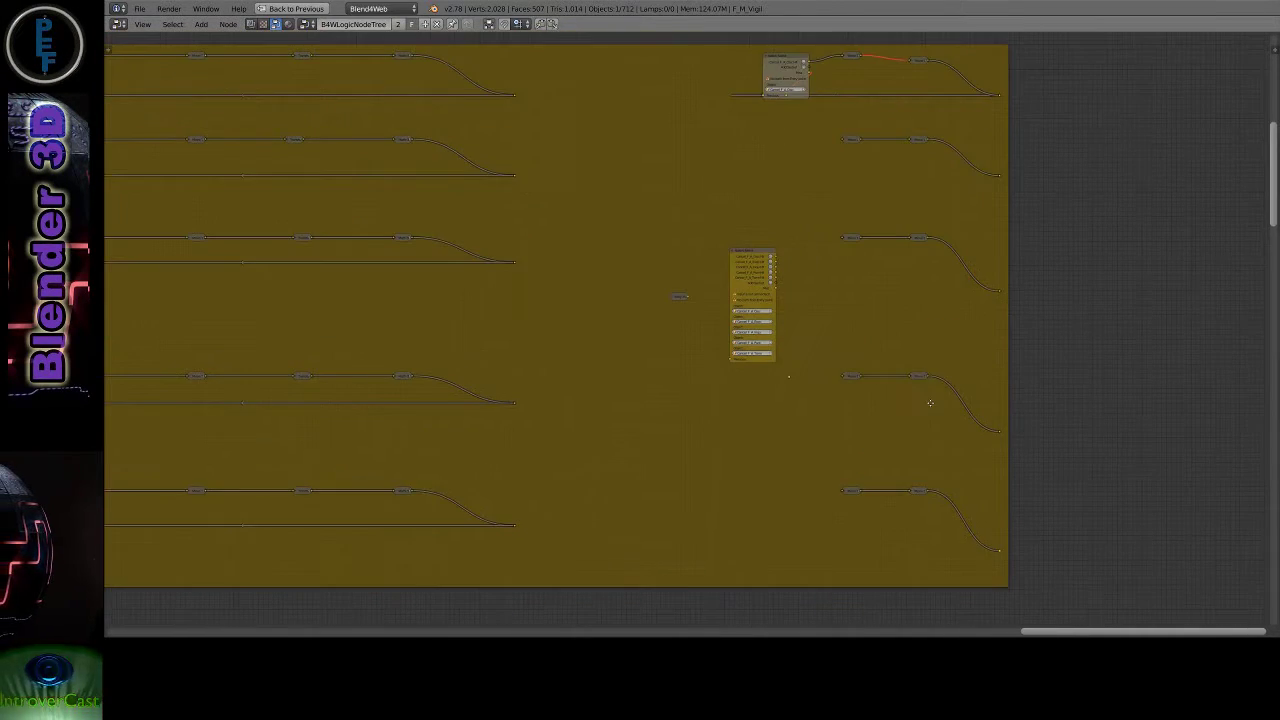
pyautogui.moveTo(930, 403); pyautogui.dragTo(924, 432, button='middle')
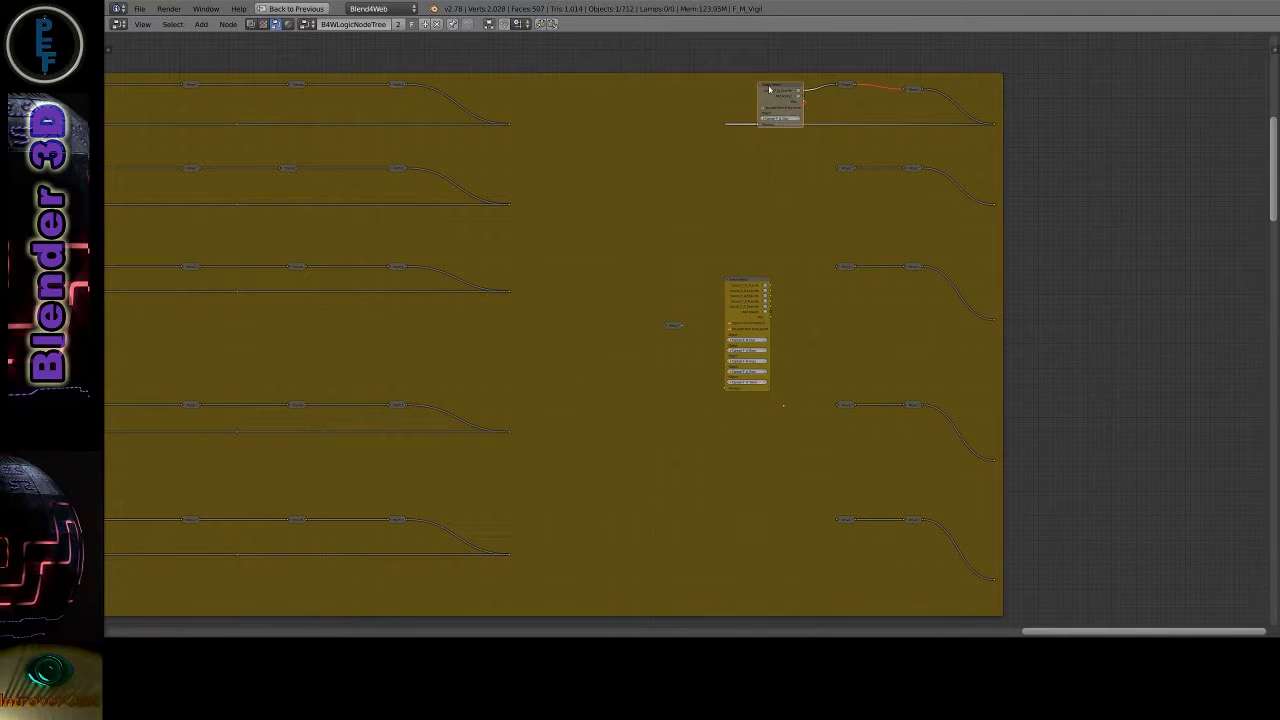
pyautogui.press('x')
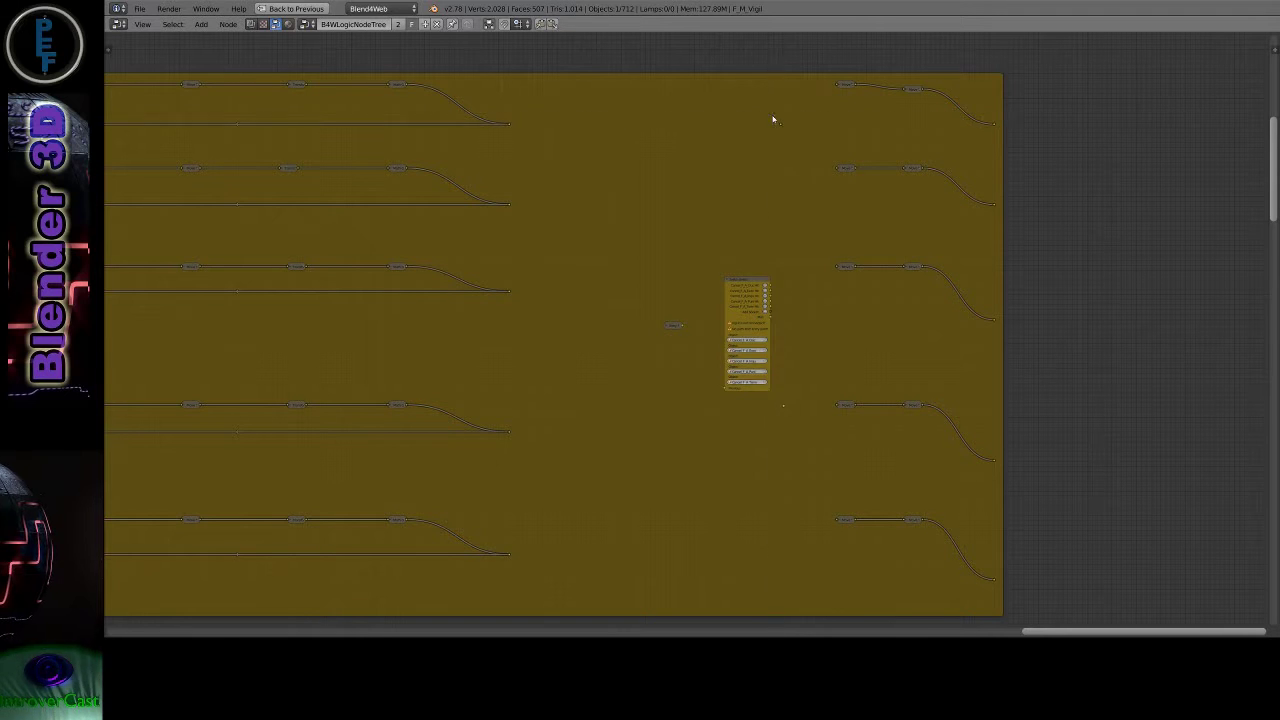
pyautogui.click(780, 124)
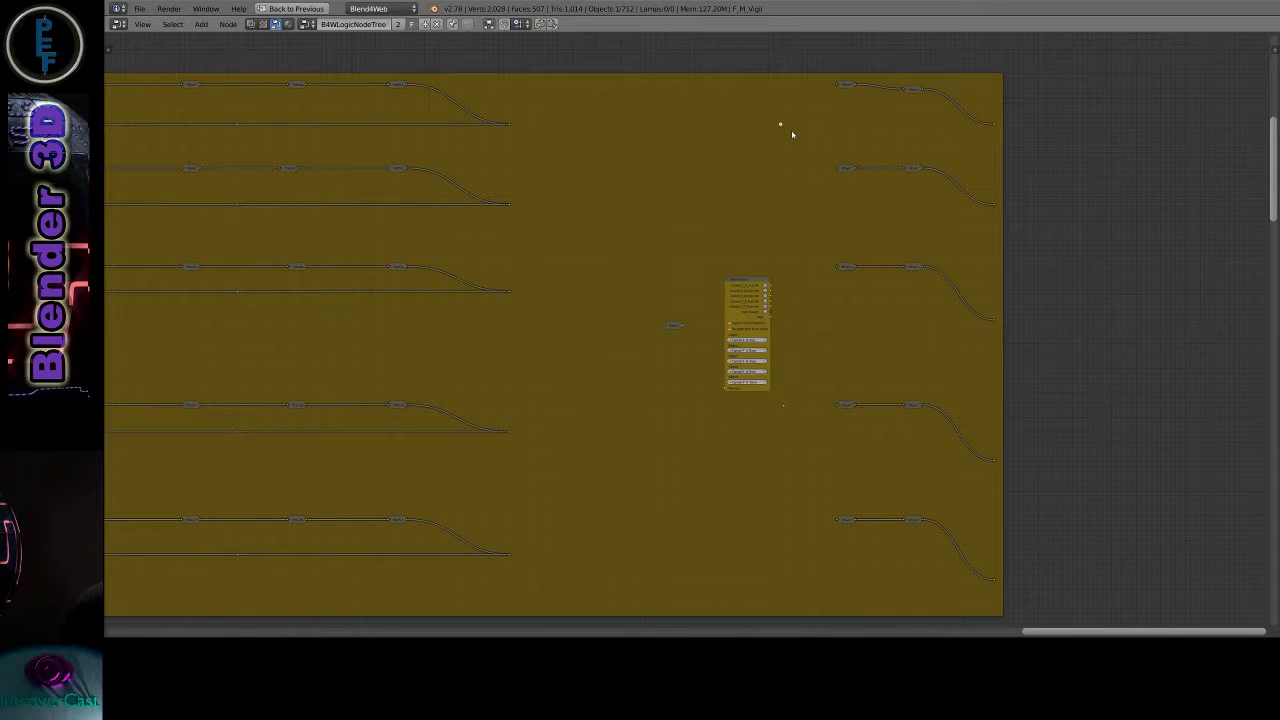
# Box-select the right-hand reroute points and slide them left along the X axis.
pyautogui.press('b')
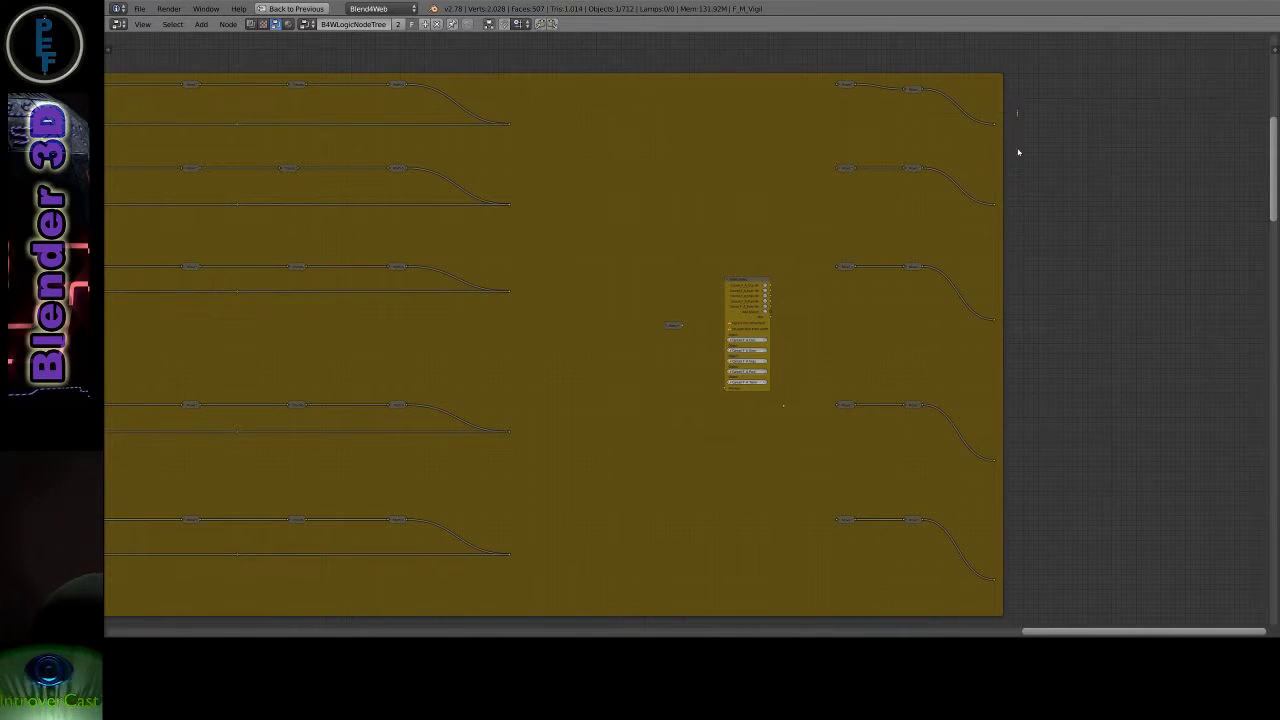
pyautogui.moveTo(1017, 110); pyautogui.dragTo(963, 596)
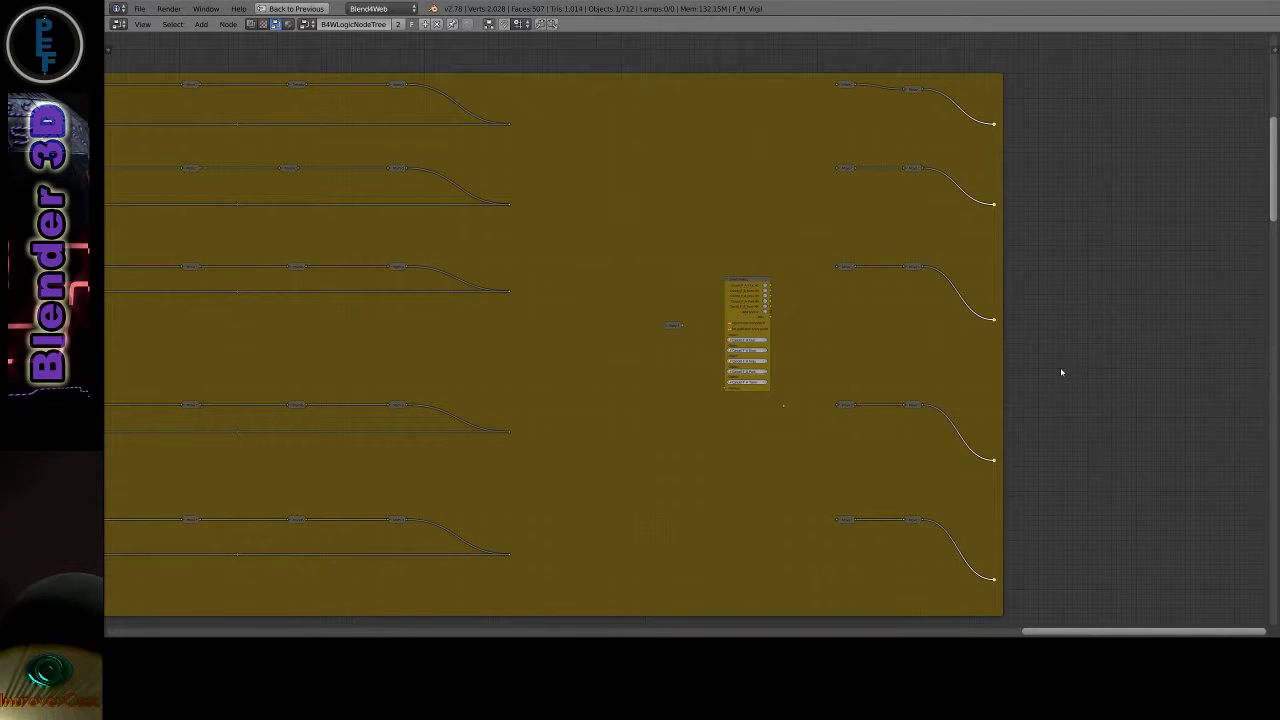
pyautogui.press('g')
pyautogui.press('x')
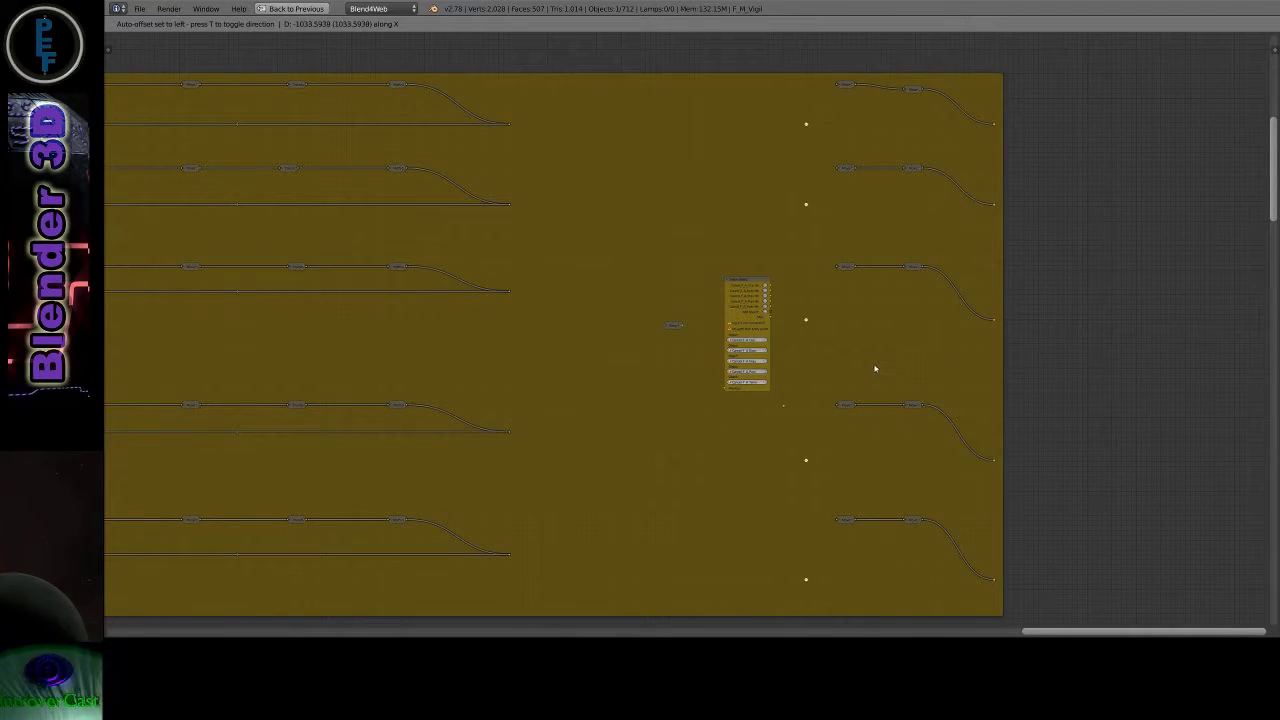
# Drop the reroute points in place and link each right-hand row's chain to its reroute point.
pyautogui.click(874, 365)
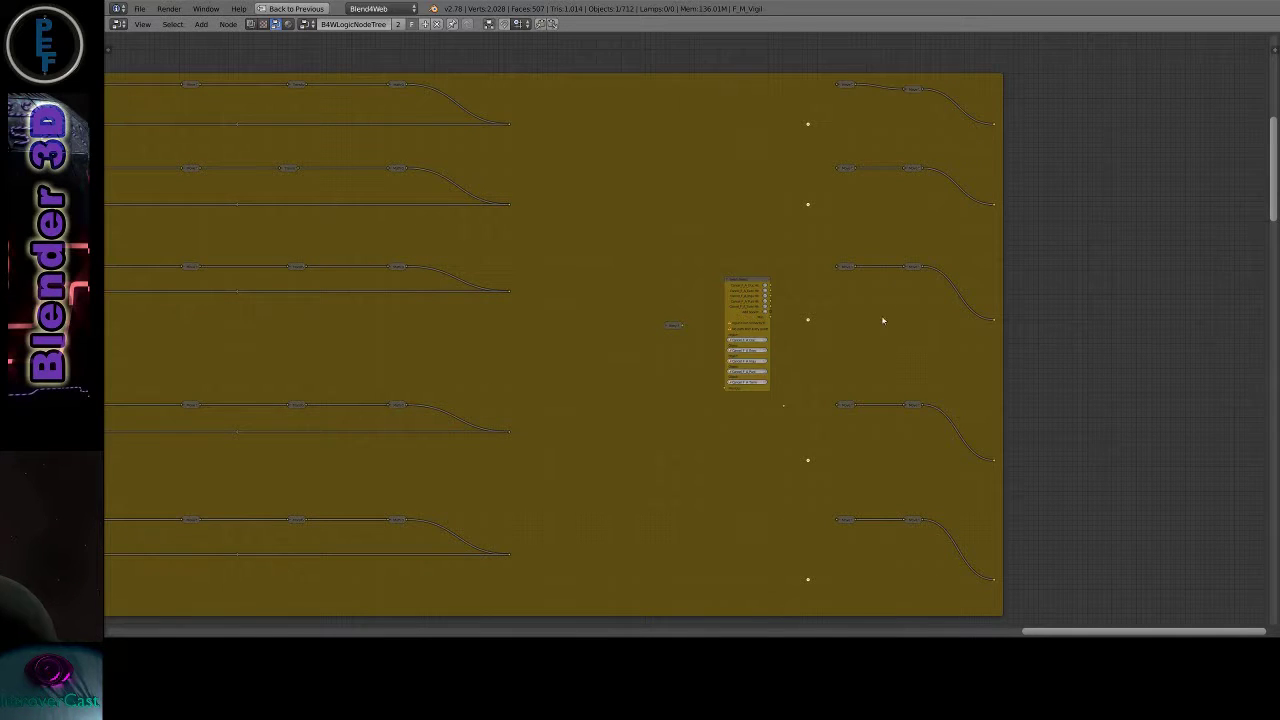
pyautogui.scroll(1, 851, 403)
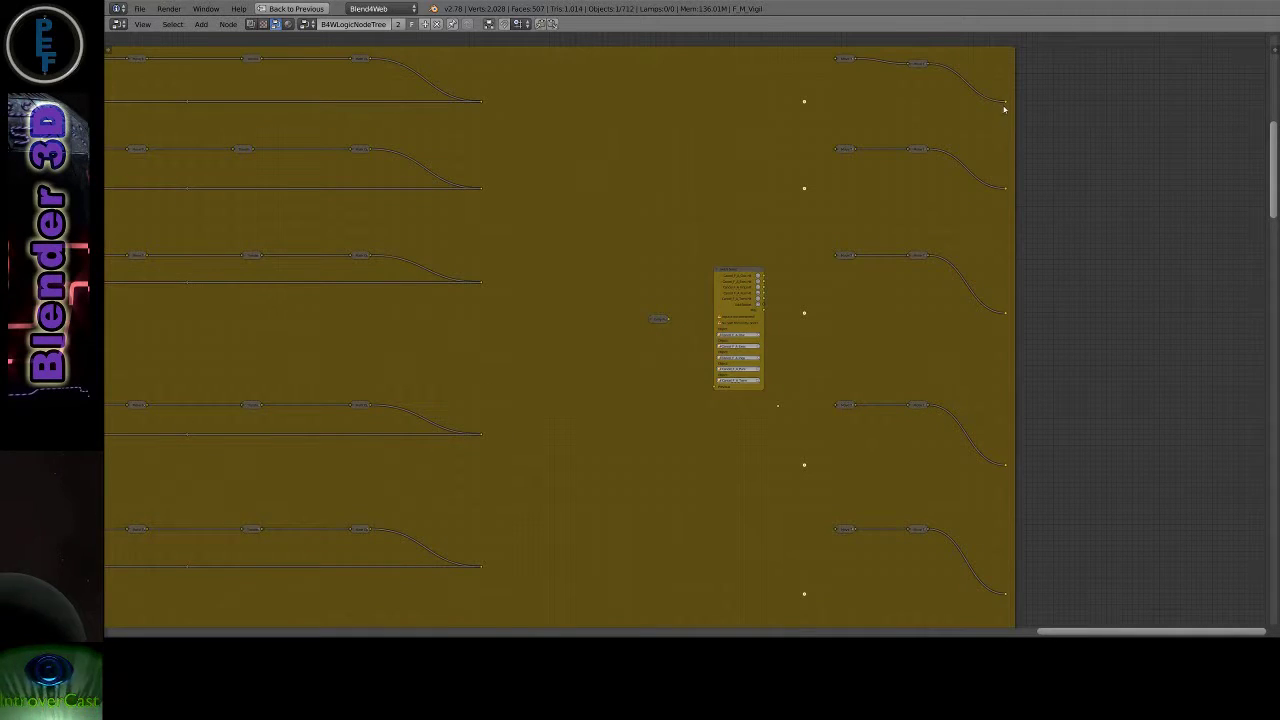
pyautogui.press('a')
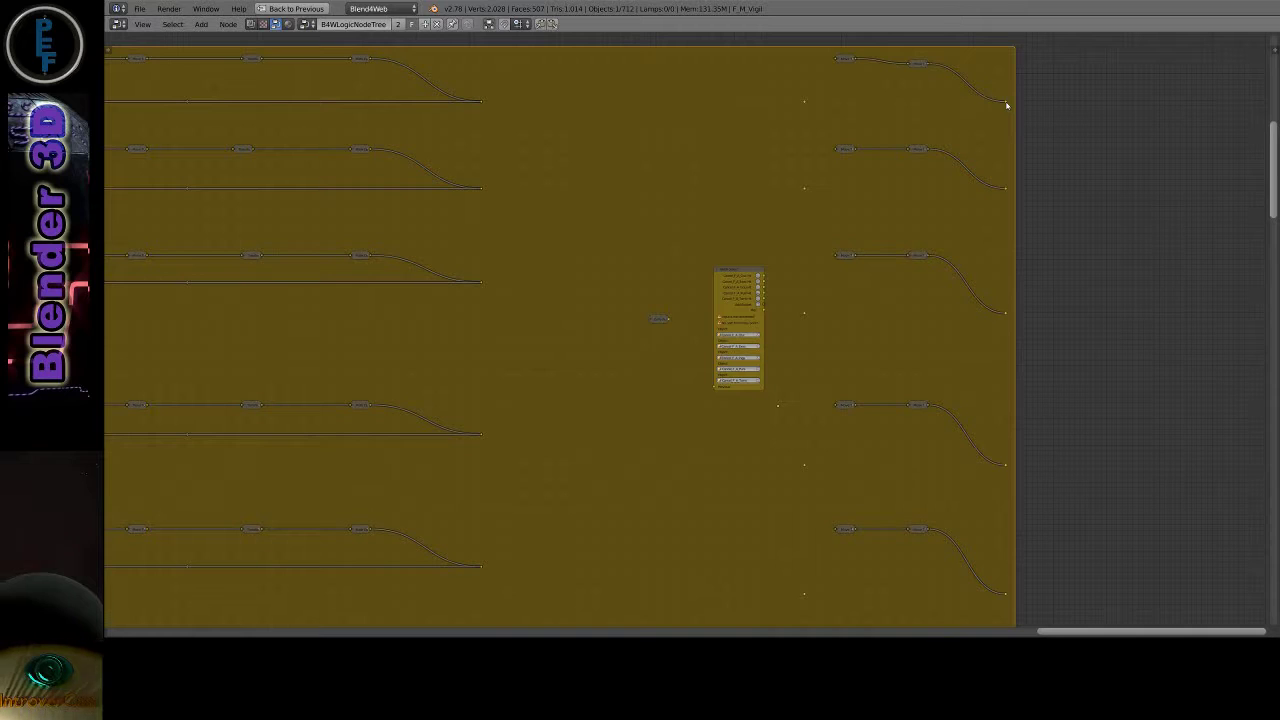
pyautogui.moveTo(1006, 101); pyautogui.dragTo(806, 104)
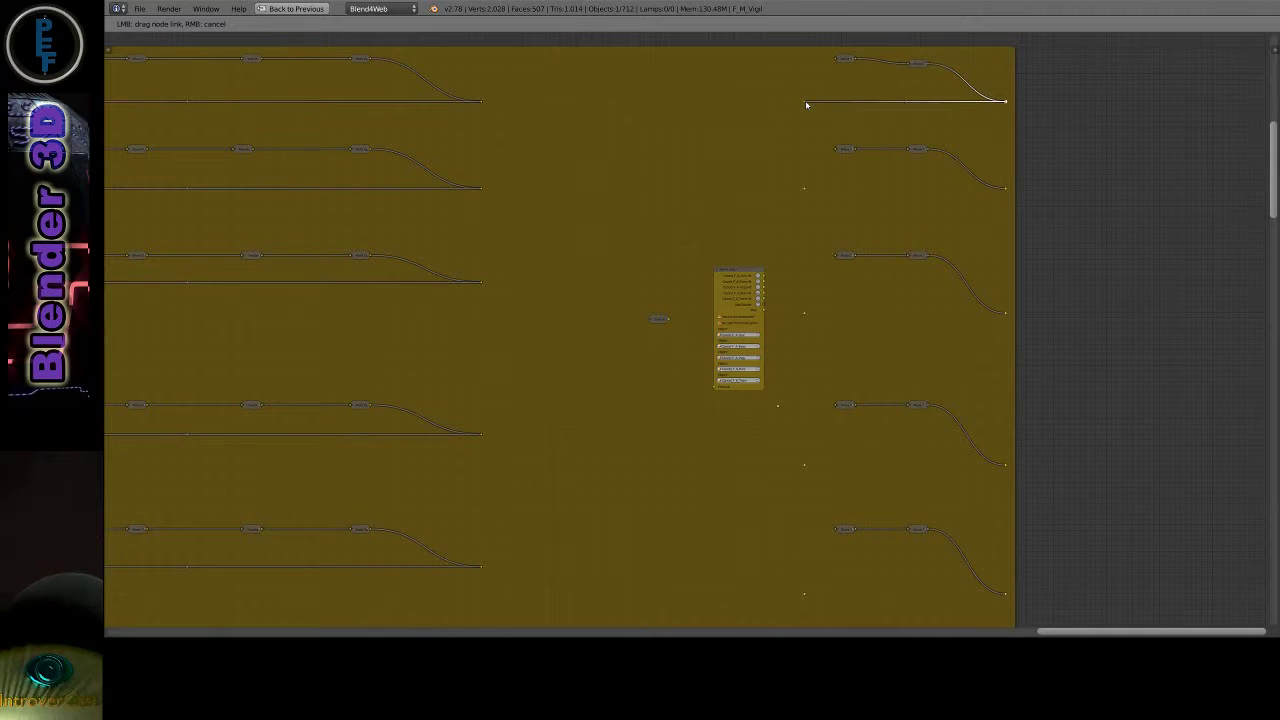
pyautogui.moveTo(982, 198)
pyautogui.mouseDown()
pyautogui.moveTo(1004, 191)
pyautogui.moveTo(805, 193)
pyautogui.mouseUp()
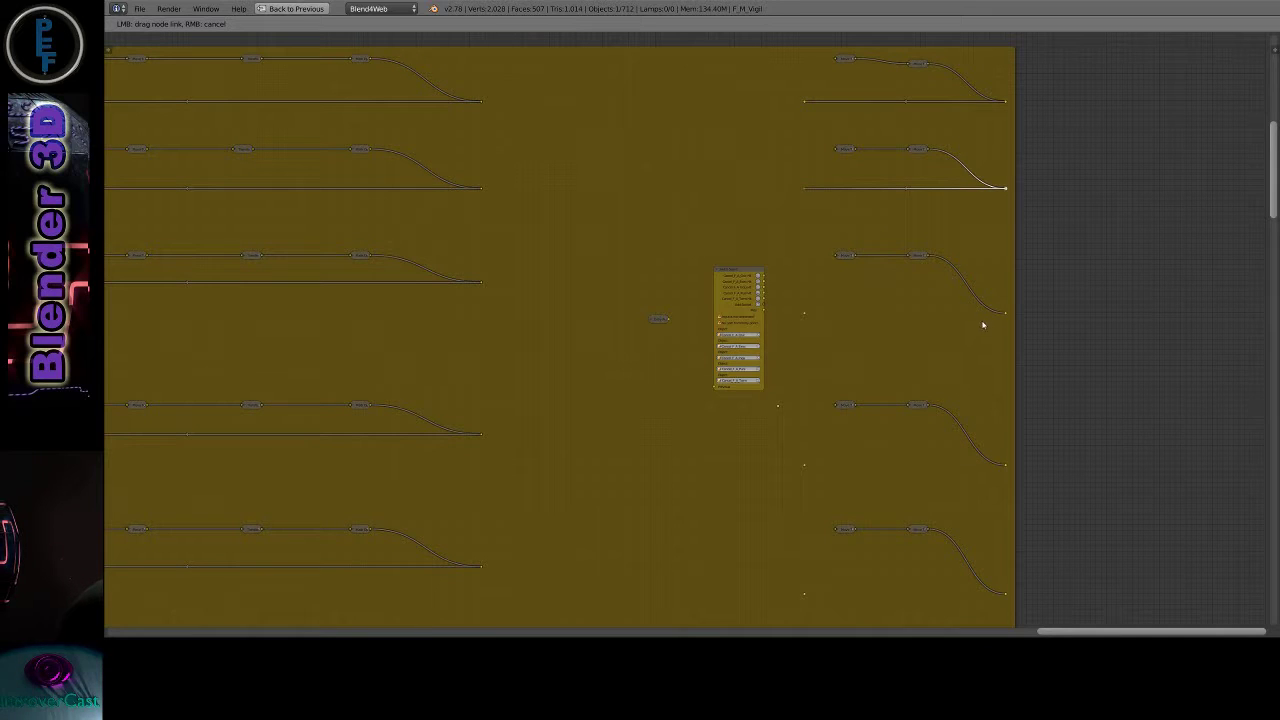
pyautogui.moveTo(1006, 313); pyautogui.dragTo(805, 313)
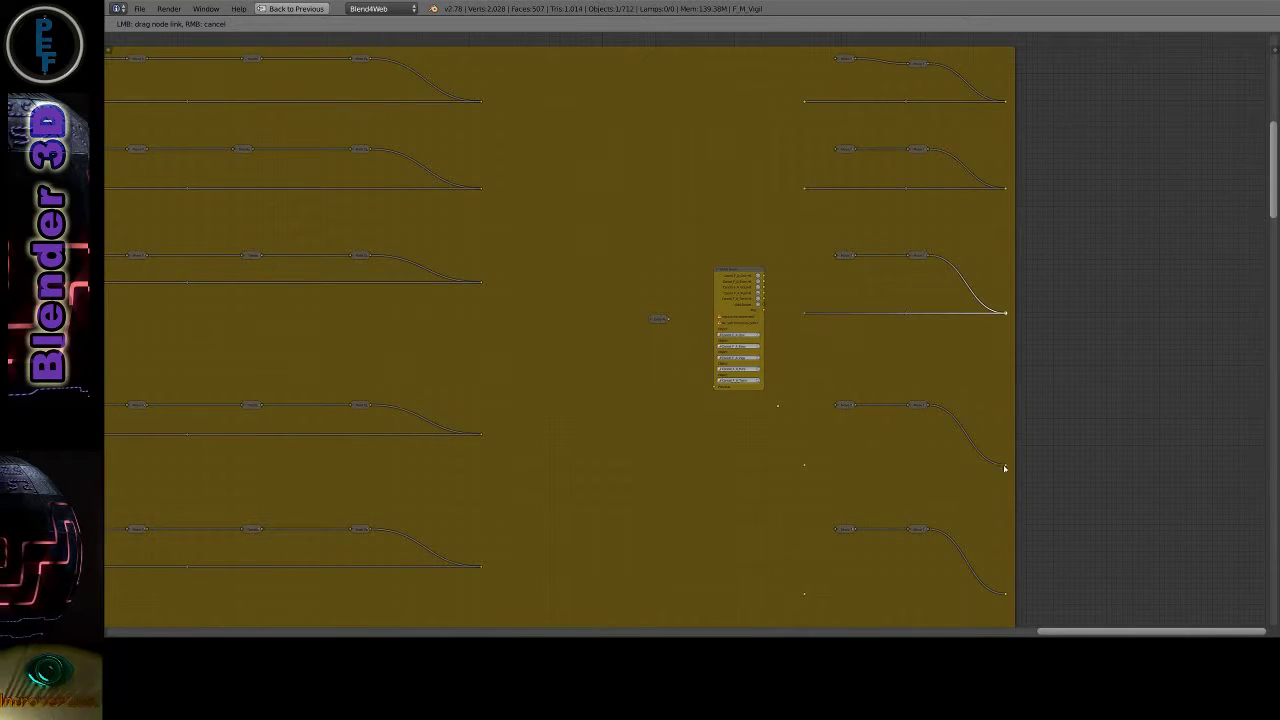
pyautogui.moveTo(1005, 466); pyautogui.dragTo(806, 466)
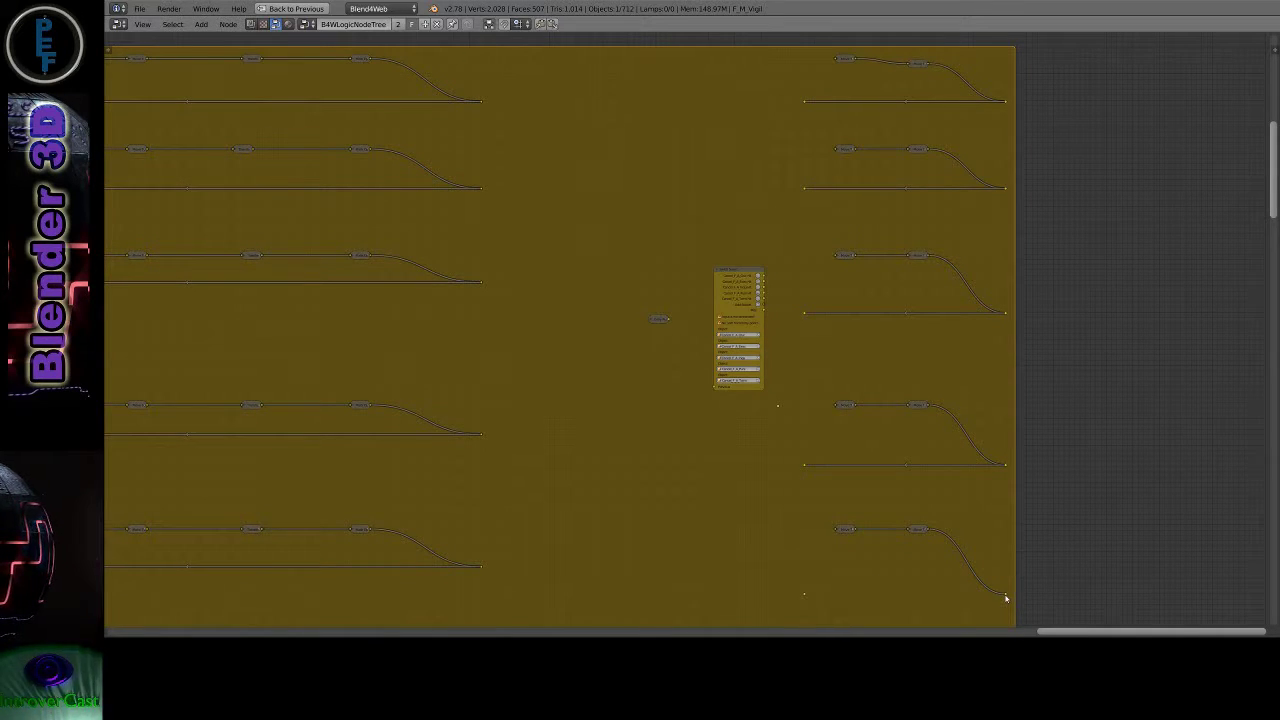
pyautogui.moveTo(1006, 598); pyautogui.dragTo(808, 598)
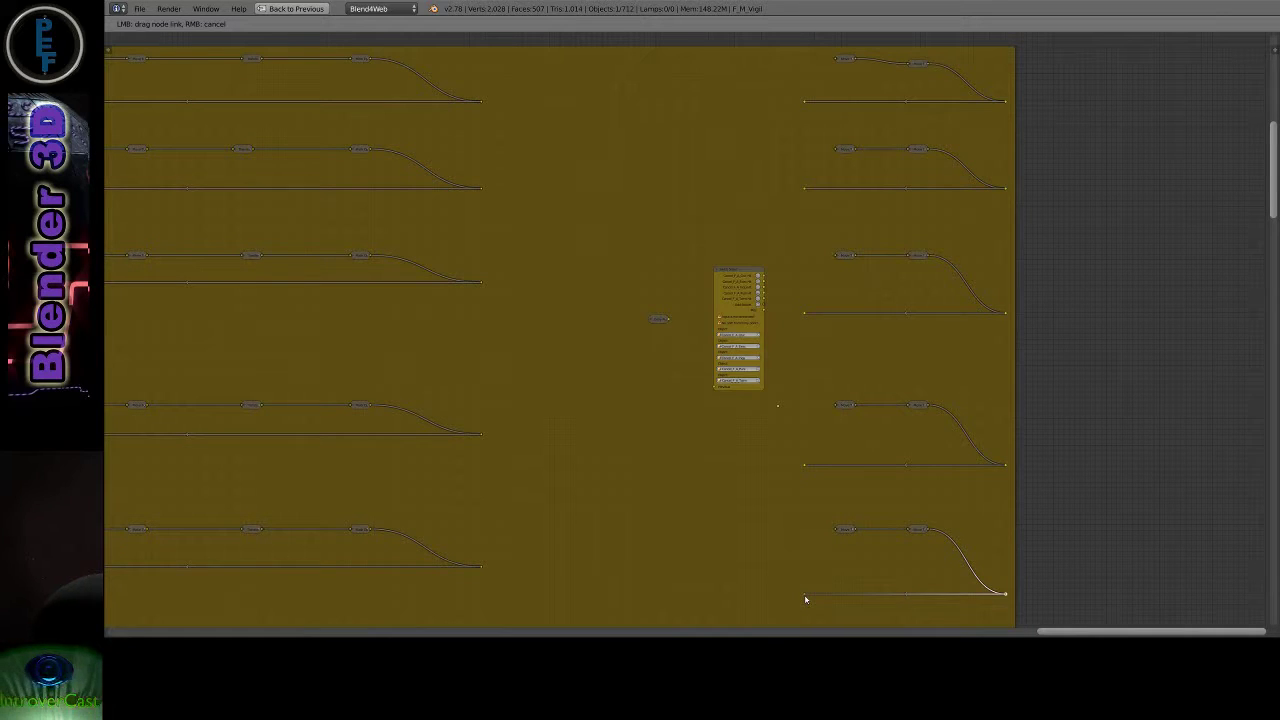
pyautogui.moveTo(806, 599); pyautogui.dragTo(806, 599)
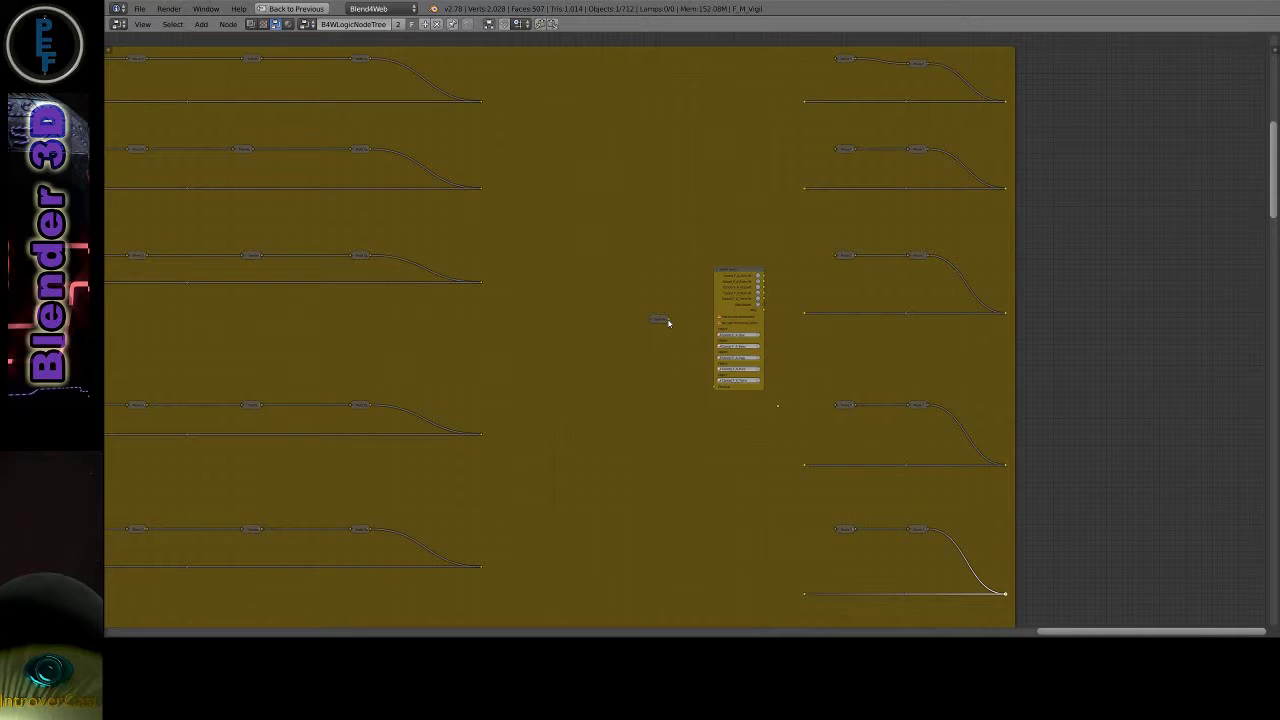
# Feed the small node into the central node and start a link from the central node downward.
pyautogui.moveTo(669, 322); pyautogui.dragTo(715, 396)
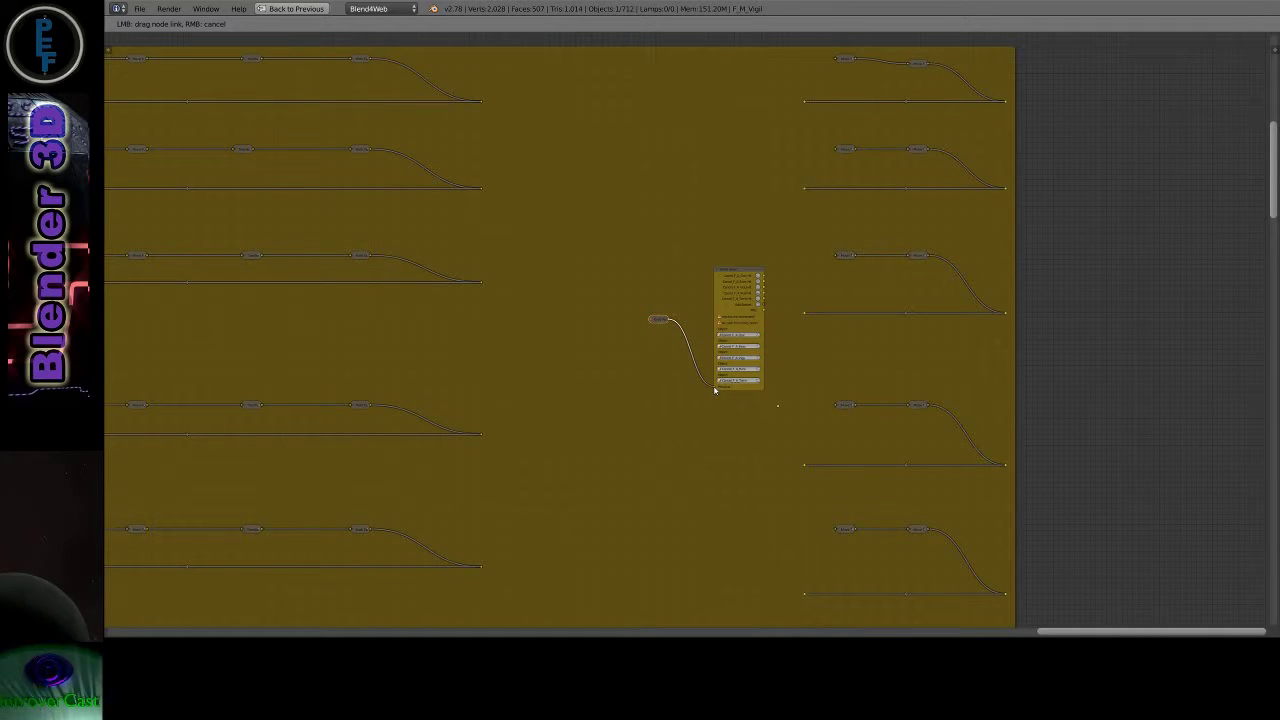
pyautogui.moveTo(800, 341); pyautogui.dragTo(763, 342)
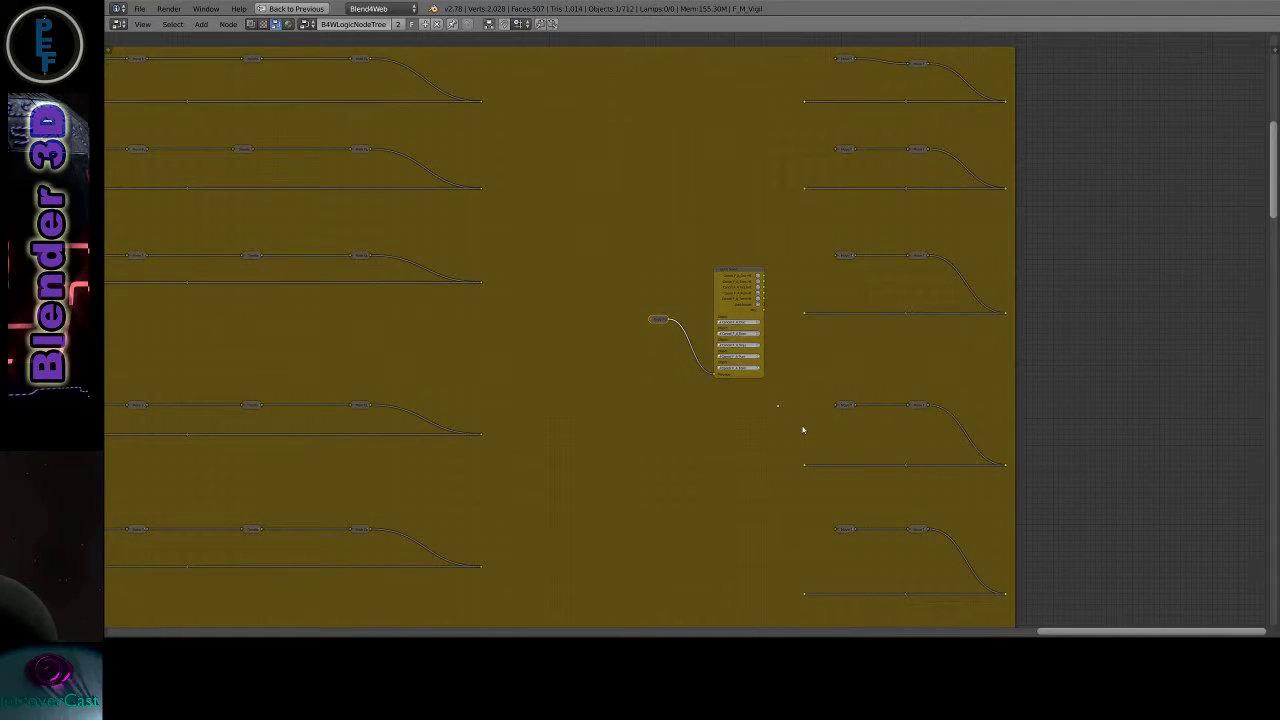
pyautogui.scroll(1, 802, 430)
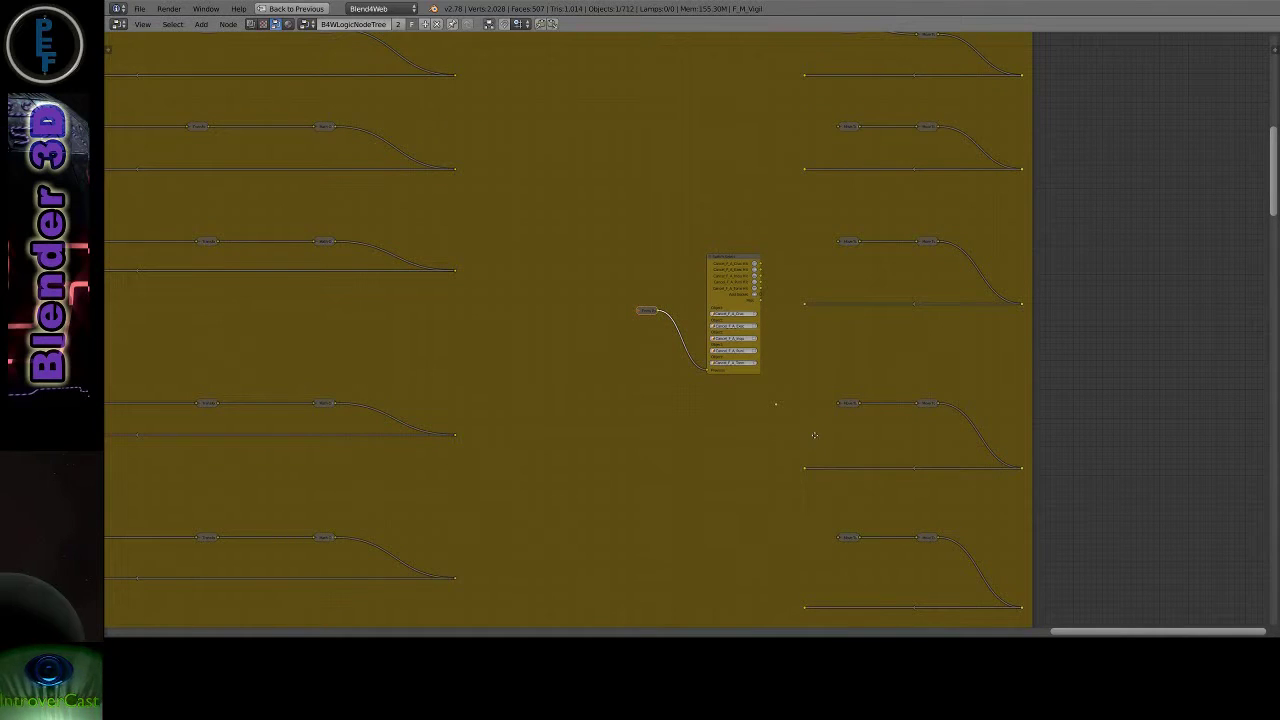
pyautogui.moveTo(802, 430); pyautogui.dragTo(814, 436, button='middle')
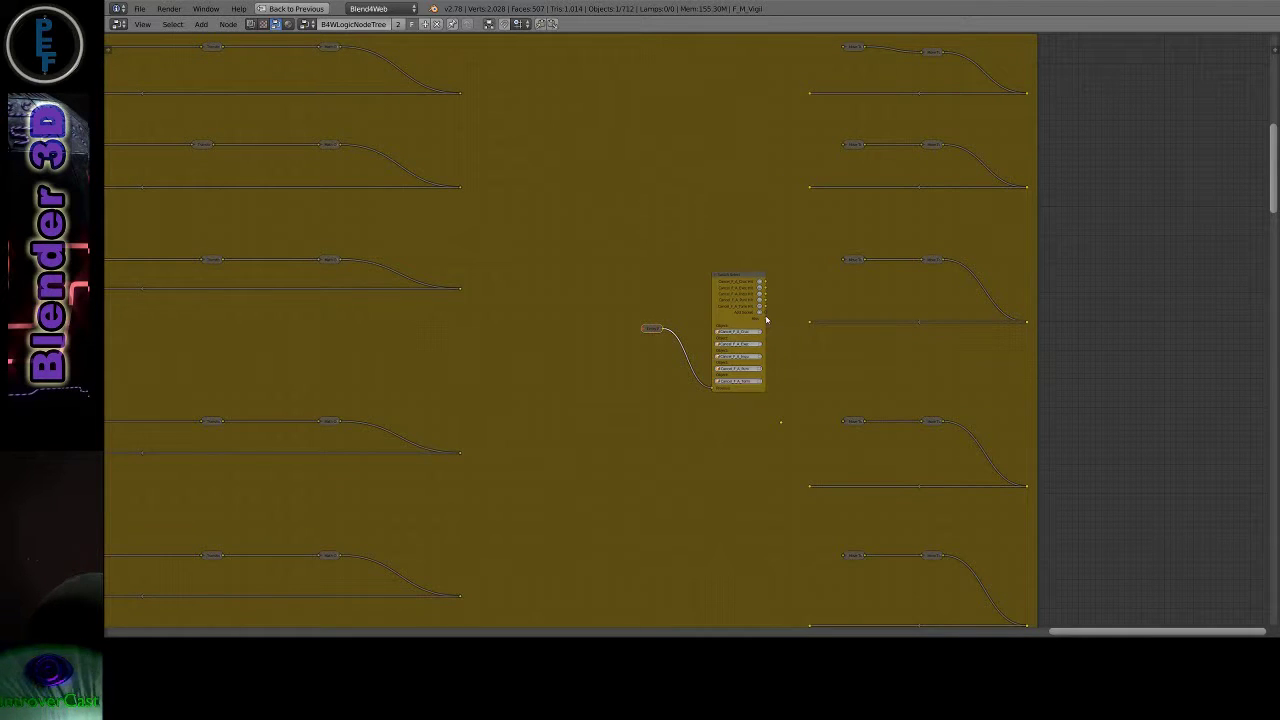
pyautogui.moveTo(766, 318)
pyautogui.mouseDown()
pyautogui.moveTo(780, 424)
pyautogui.moveTo(706, 391)
pyautogui.mouseUp()
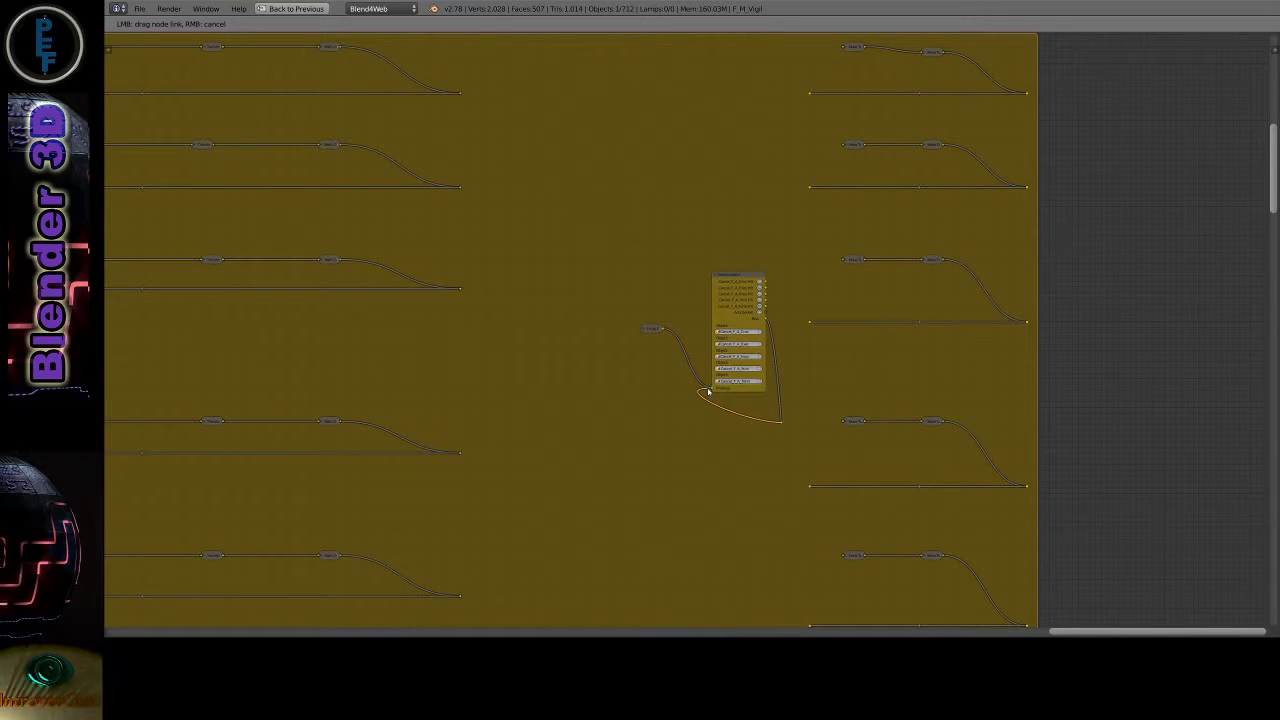
# Attach the link to the reroute below, then wire the central node's outputs to each row's first node.
pyautogui.moveTo(708, 392); pyautogui.dragTo(708, 391)
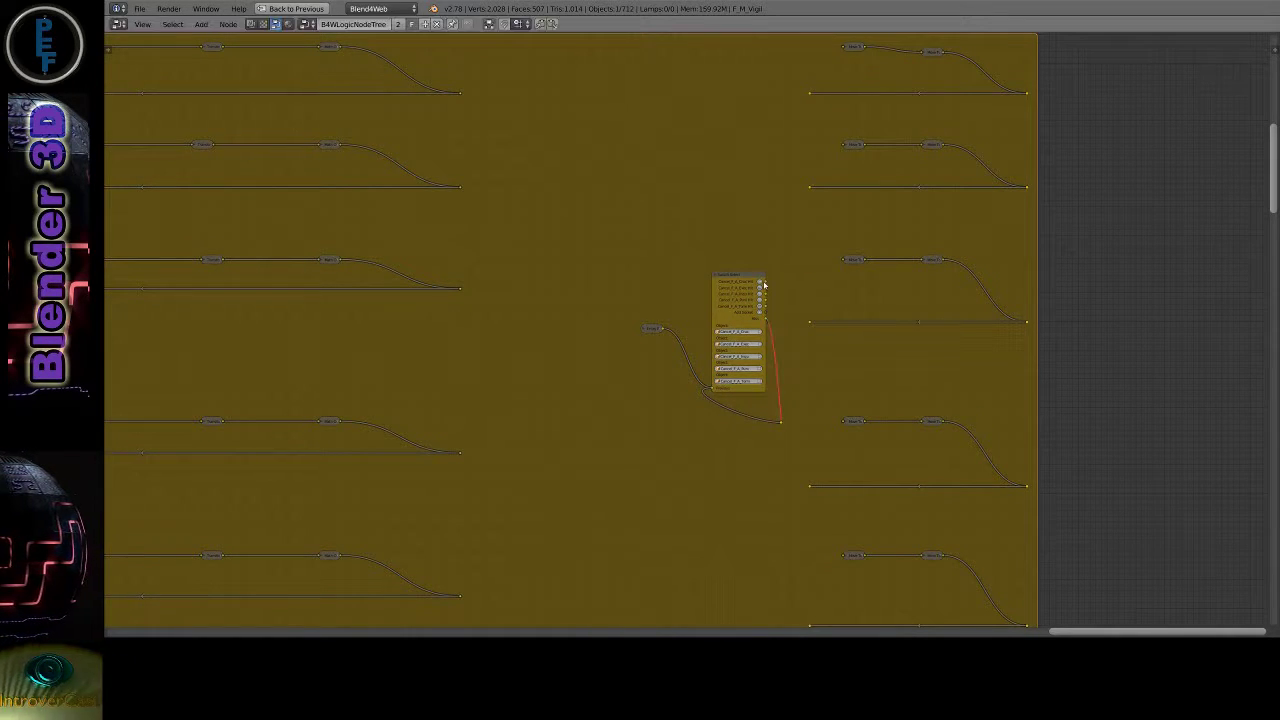
pyautogui.moveTo(795, 283); pyautogui.dragTo(847, 48)
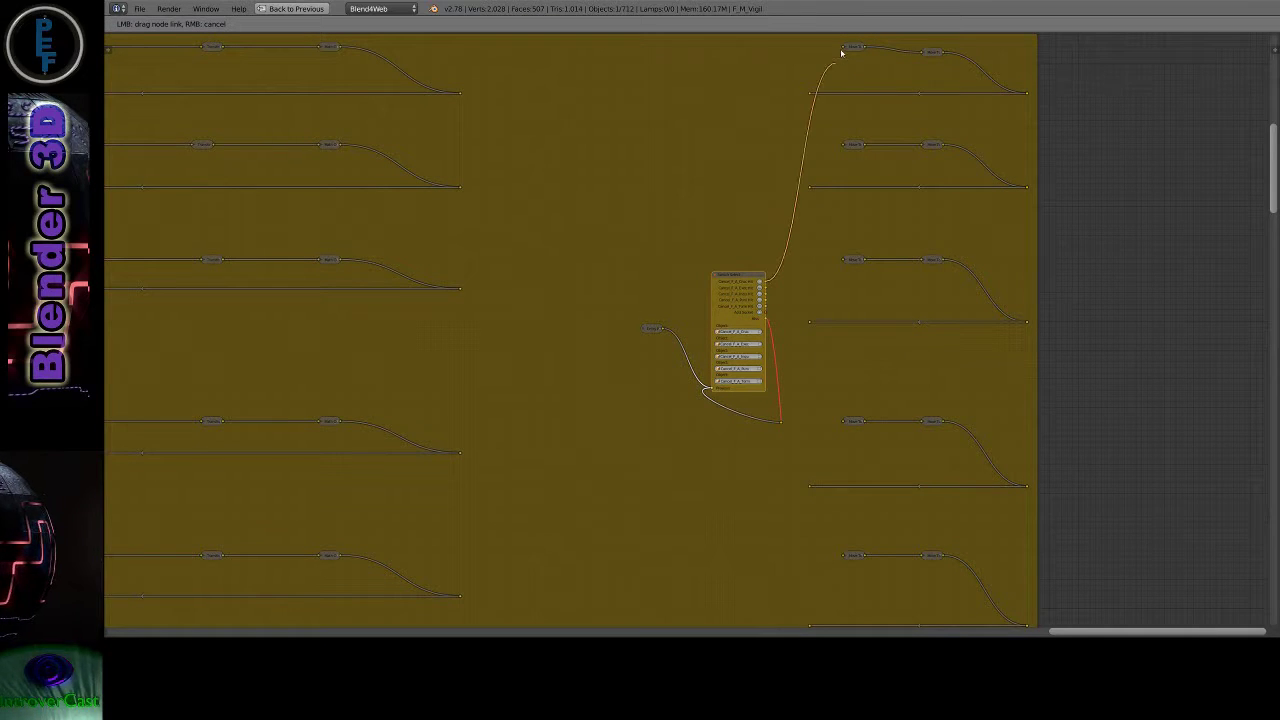
pyautogui.moveTo(790, 212)
pyautogui.mouseDown()
pyautogui.moveTo(768, 294)
pyautogui.moveTo(845, 148)
pyautogui.mouseUp()
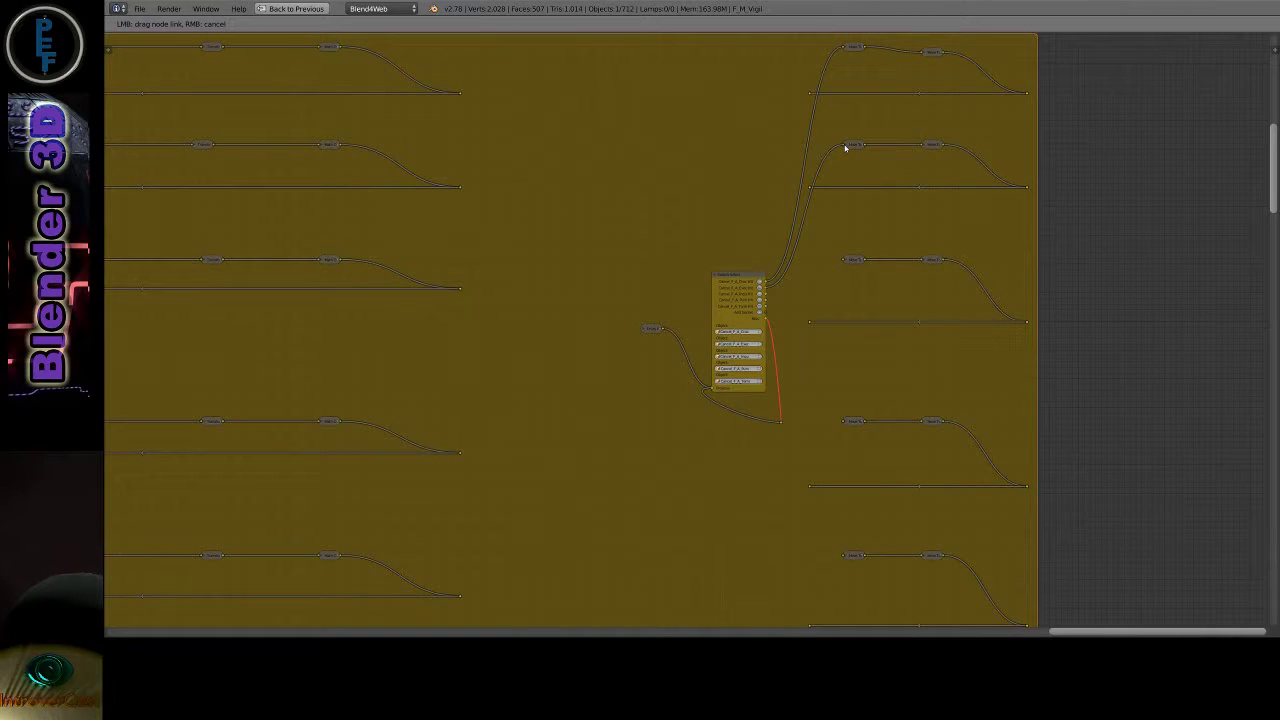
pyautogui.moveTo(778, 290)
pyautogui.mouseDown()
pyautogui.moveTo(843, 262)
pyautogui.moveTo(764, 308)
pyautogui.moveTo(796, 326)
pyautogui.mouseUp()
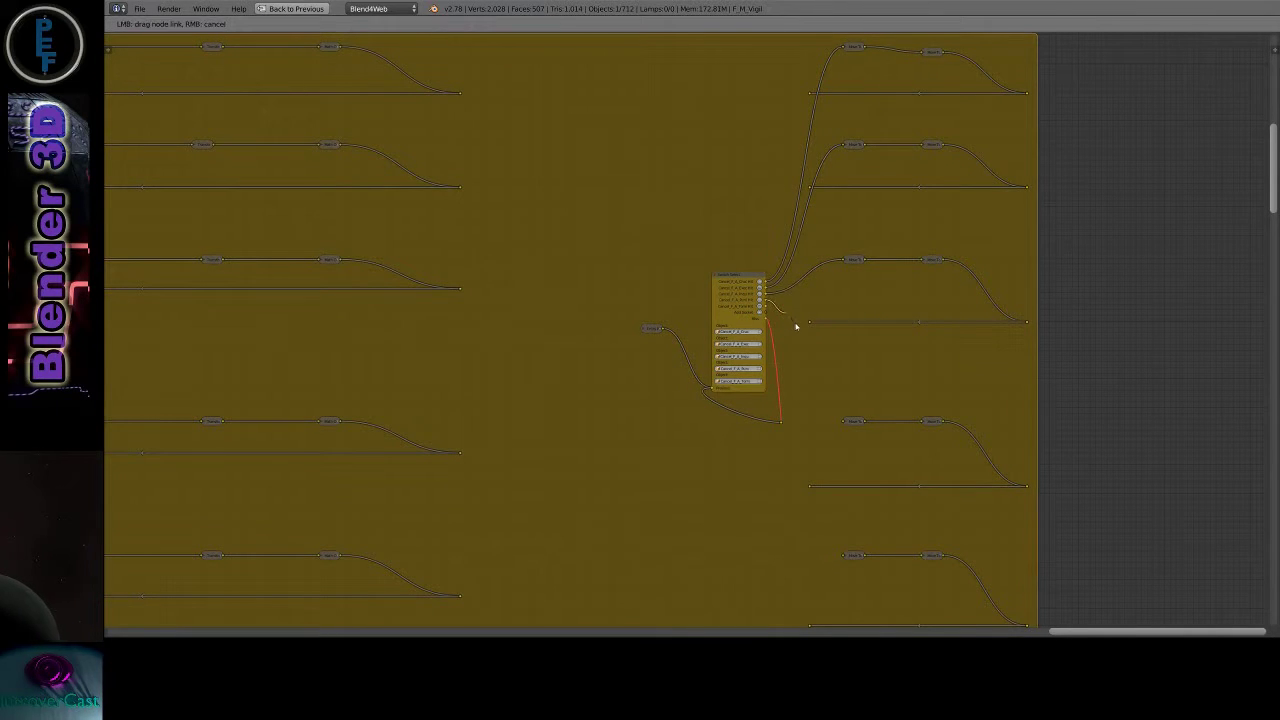
pyautogui.moveTo(831, 420); pyautogui.dragTo(845, 426)
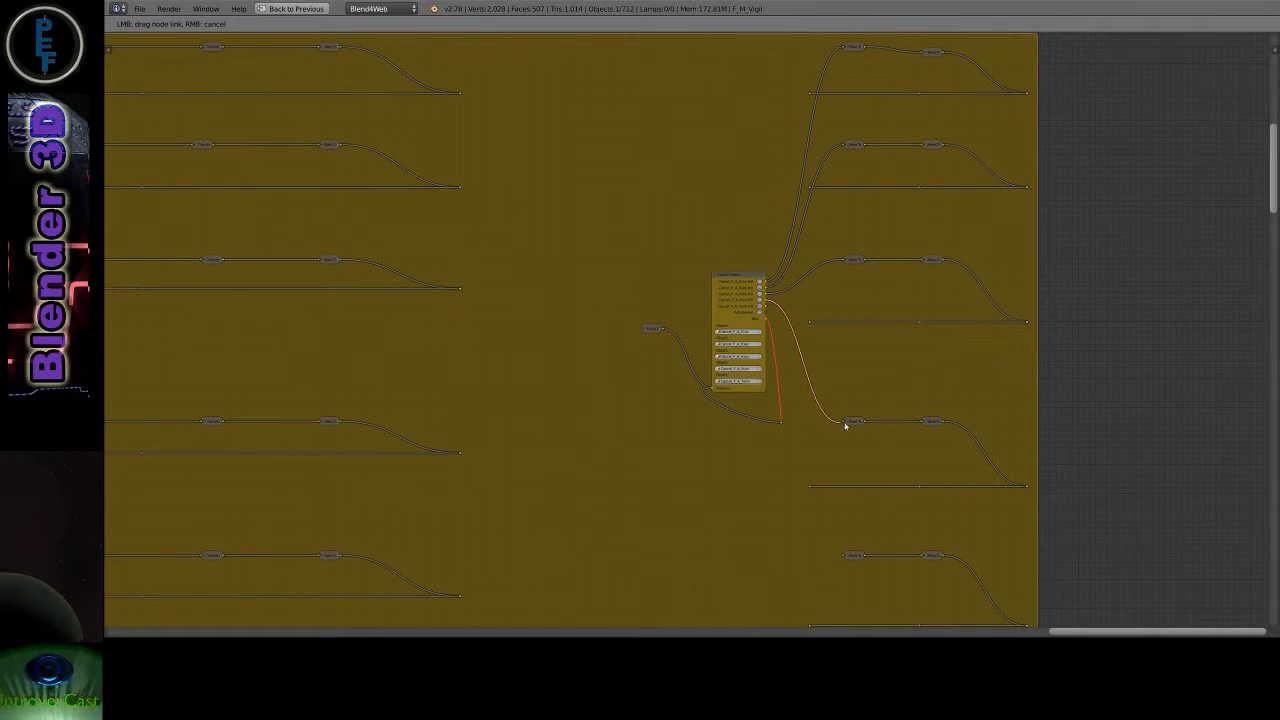
pyautogui.moveTo(798, 342)
pyautogui.mouseDown()
pyautogui.moveTo(771, 316)
pyautogui.moveTo(845, 558)
pyautogui.mouseUp()
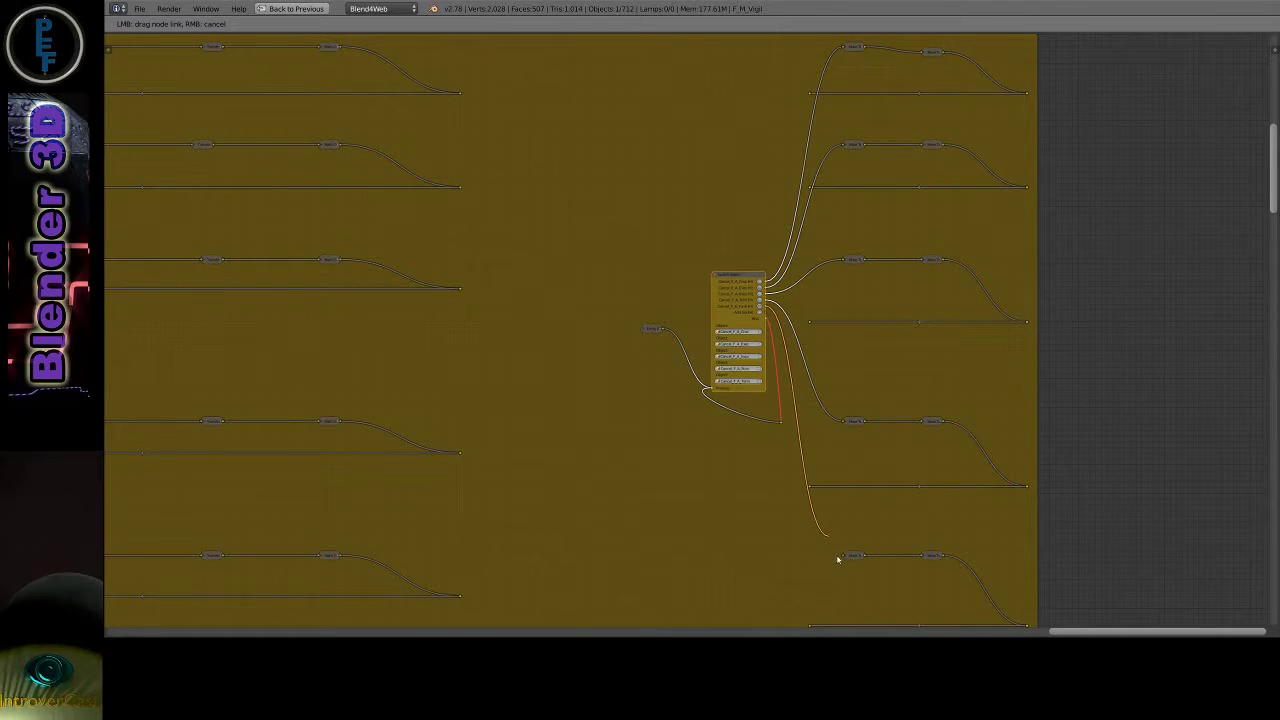
pyautogui.moveTo(845, 558); pyautogui.dragTo(812, 627)
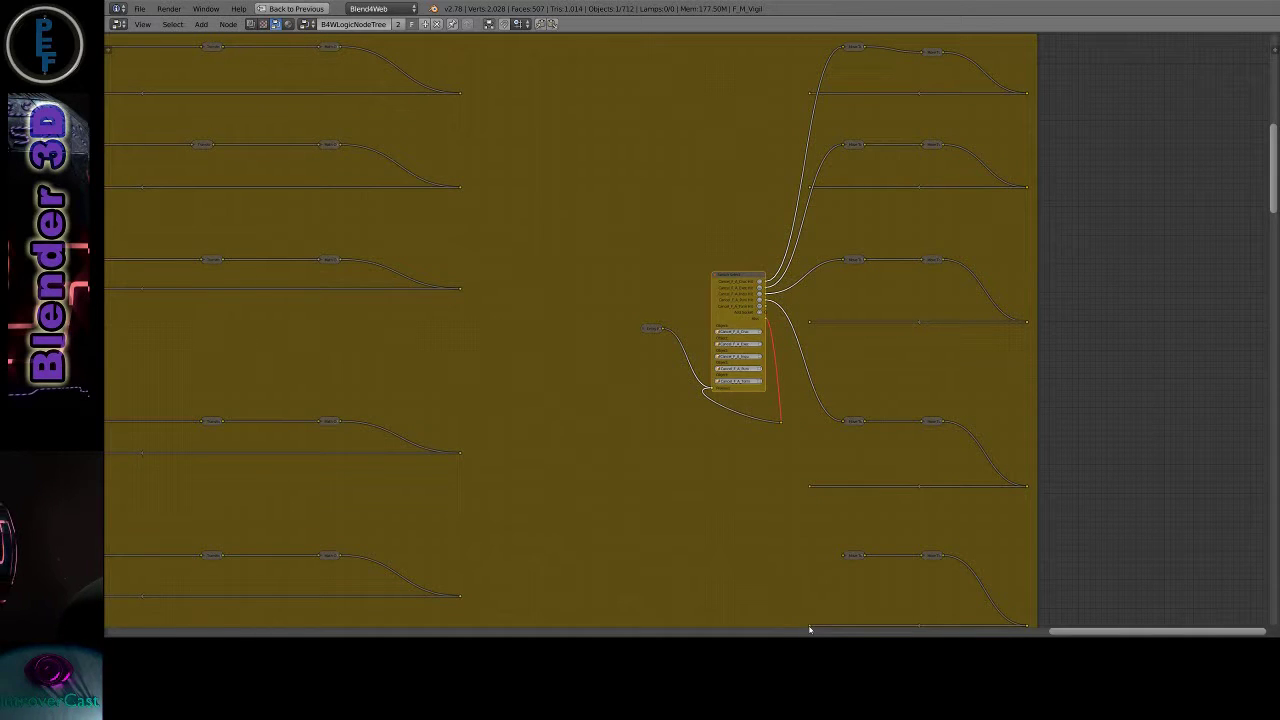
# Link the rows' return sockets, top to bottom, back into the central node's inputs.
pyautogui.moveTo(811, 93); pyautogui.dragTo(712, 391)
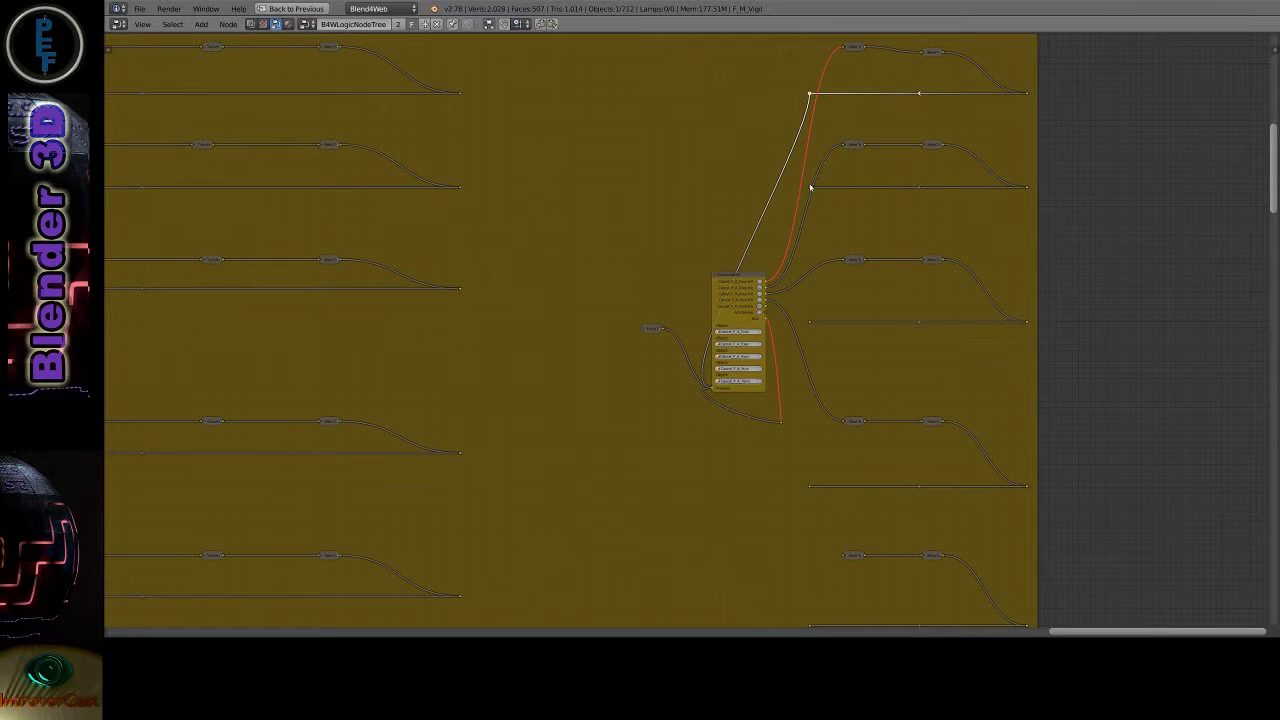
pyautogui.moveTo(810, 188); pyautogui.dragTo(714, 390)
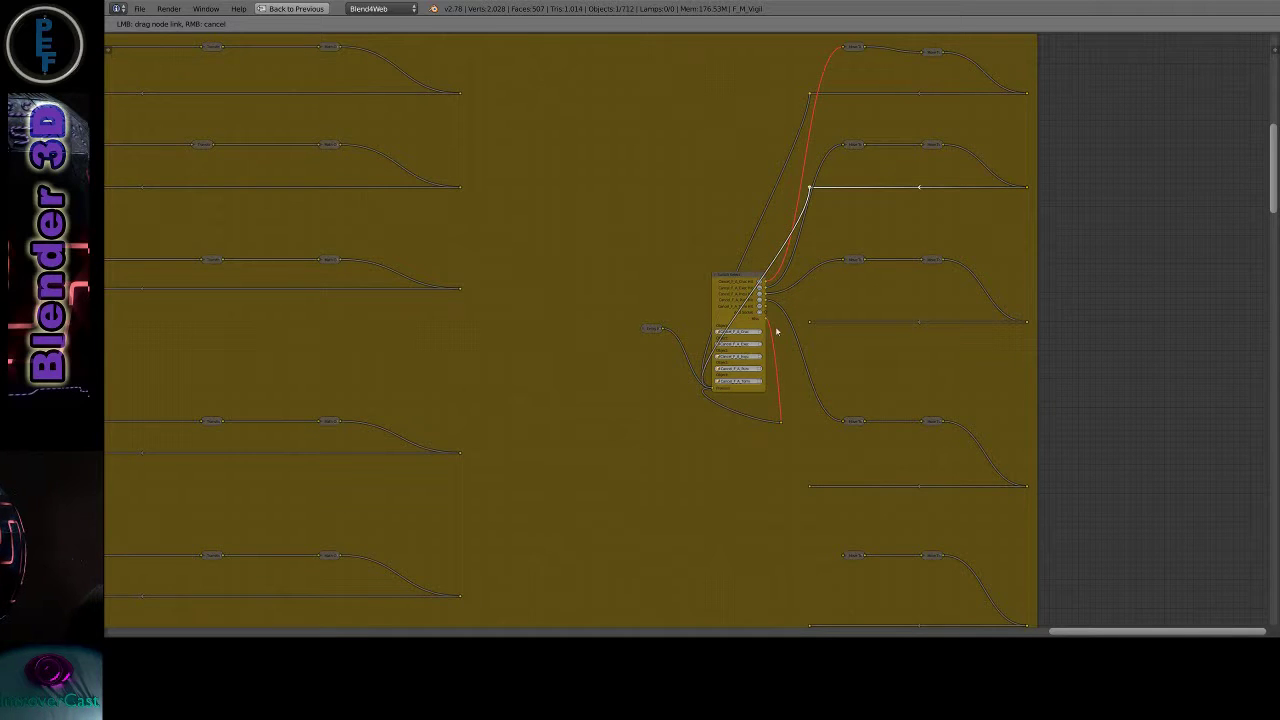
pyautogui.moveTo(714, 390)
pyautogui.mouseDown()
pyautogui.moveTo(780, 328)
pyautogui.moveTo(716, 372)
pyautogui.moveTo(715, 391)
pyautogui.moveTo(804, 496)
pyautogui.moveTo(714, 390)
pyautogui.mouseUp()
pyautogui.moveTo(733, 432); pyautogui.dragTo(840, 421)
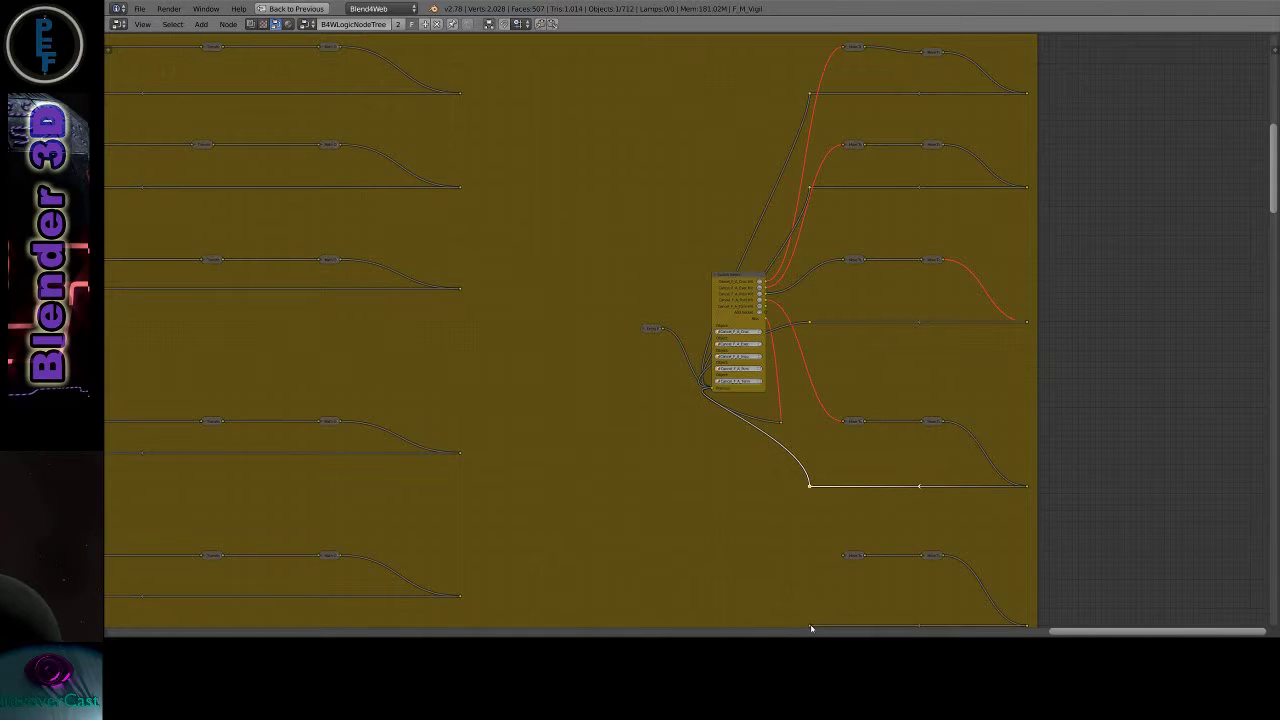
pyautogui.moveTo(810, 625); pyautogui.dragTo(712, 391)
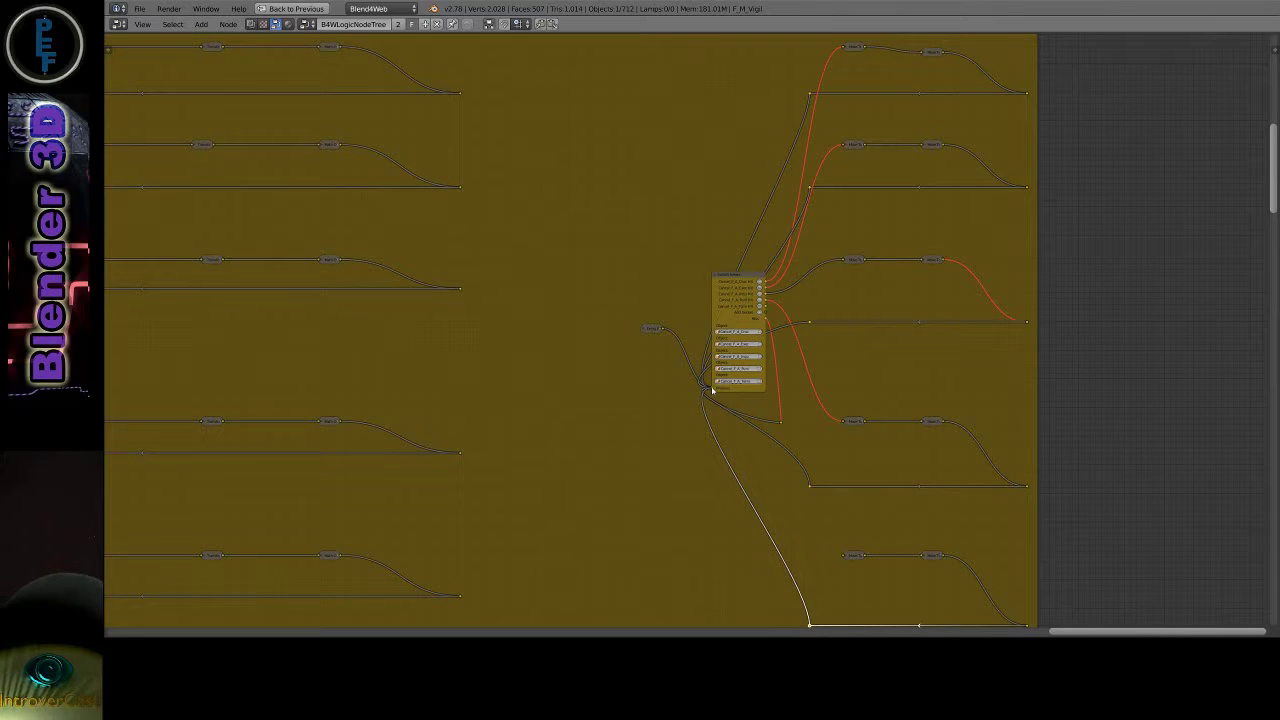
# Zoom out and pan the node editor until the teal, yellow and blue frames are all visible.
pyautogui.scroll(-1, 778, 400)
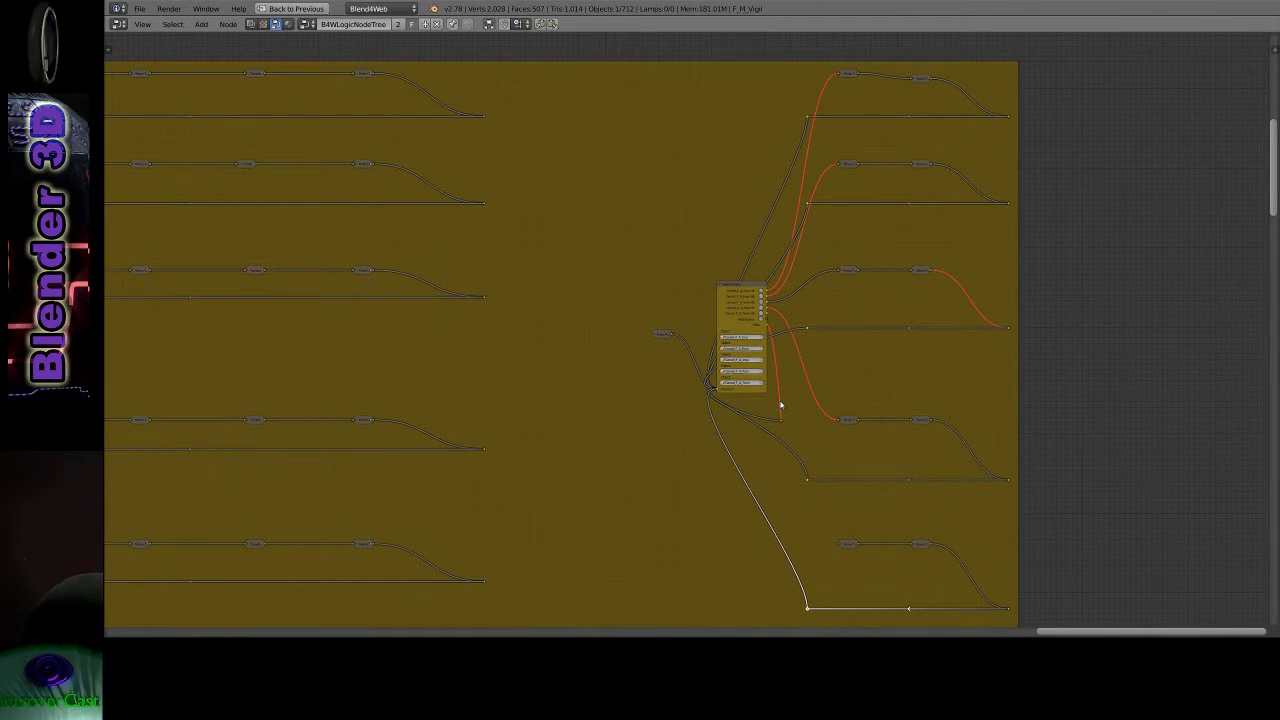
pyautogui.scroll(-1, 877, 381)
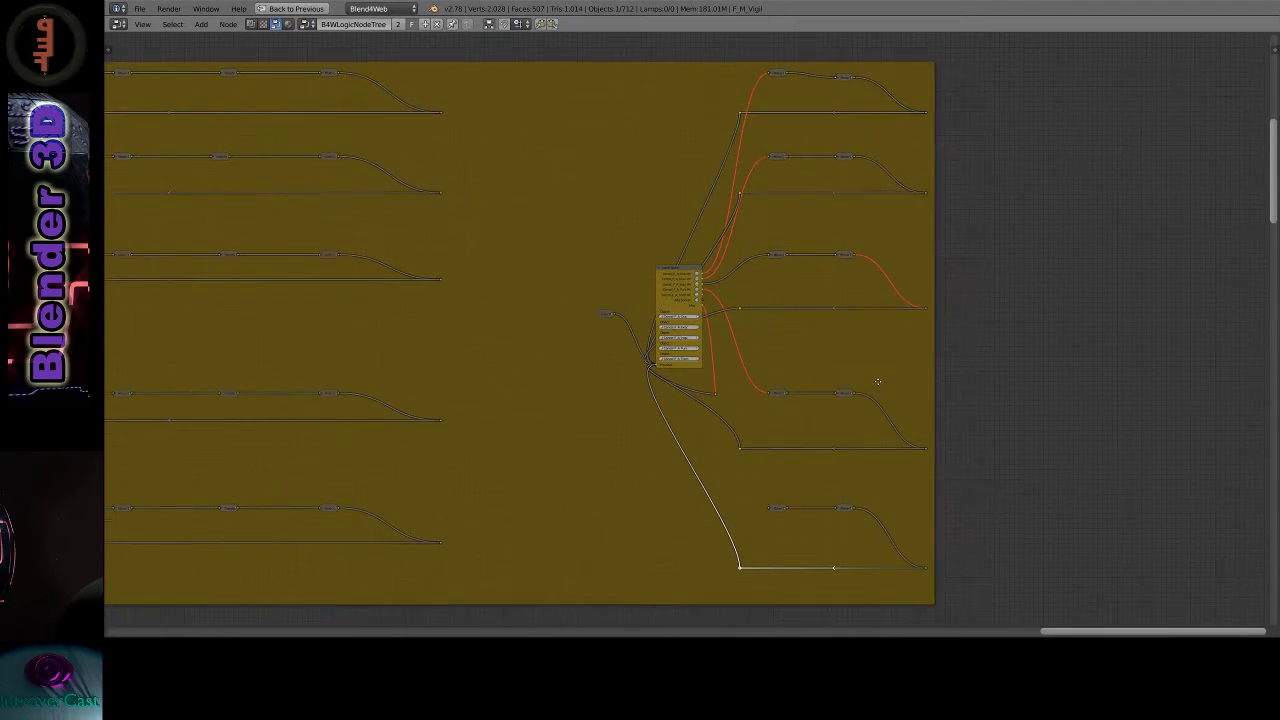
pyautogui.scroll(-1, 877, 381)
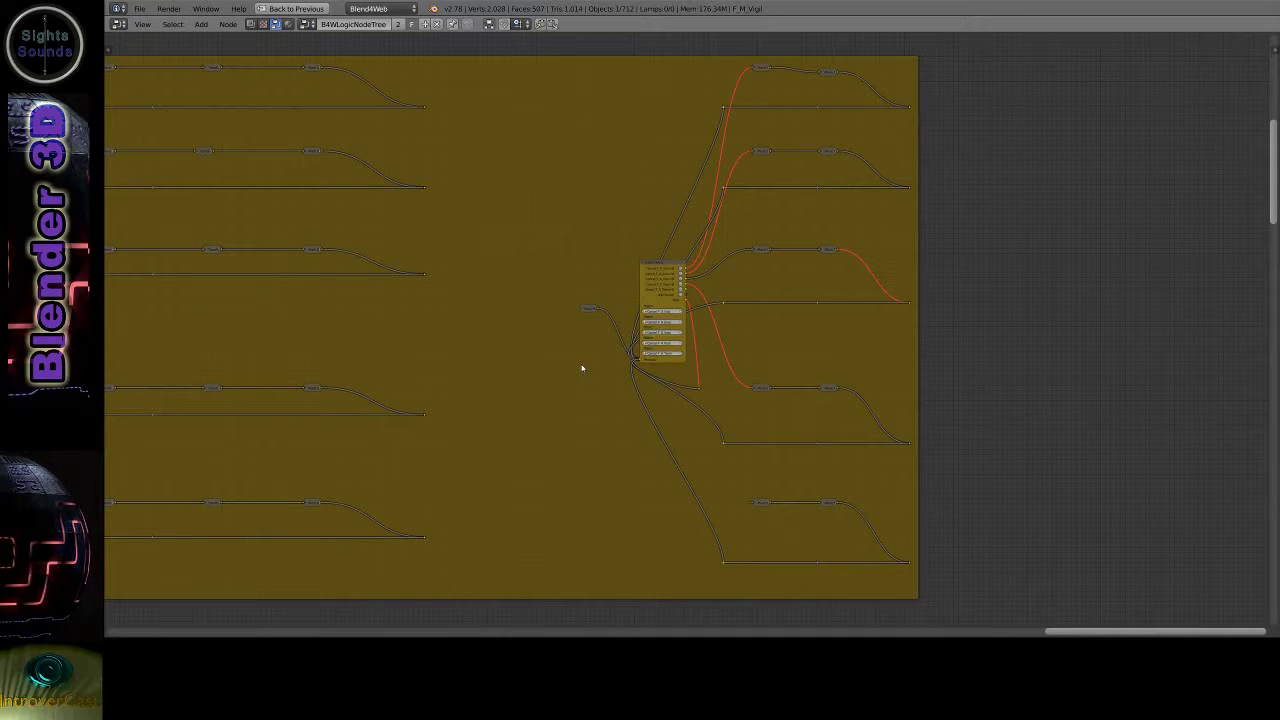
pyautogui.scroll(-1, 581, 368)
pyautogui.scroll(-1, 581, 368)
pyautogui.scroll(-1, 581, 368)
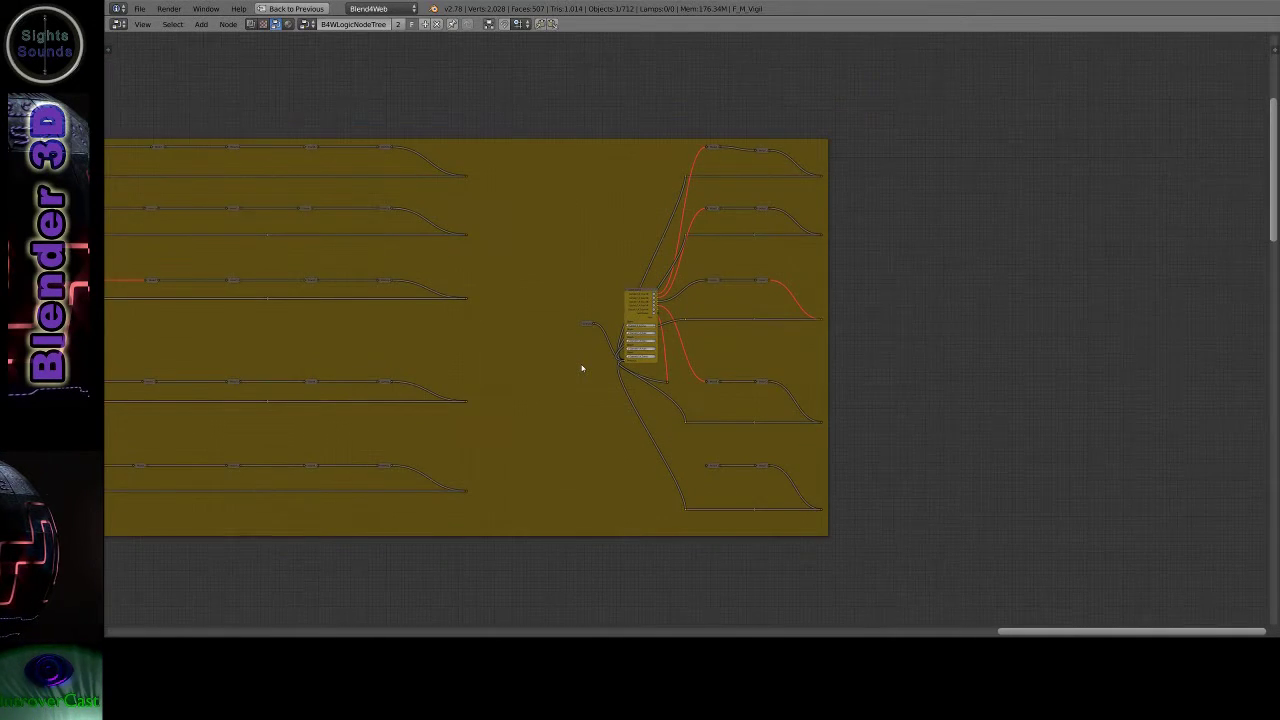
pyautogui.scroll(-1, 580, 405)
pyautogui.scroll(-1, 580, 405)
pyautogui.scroll(-1, 580, 405)
pyautogui.scroll(-1, 581, 426)
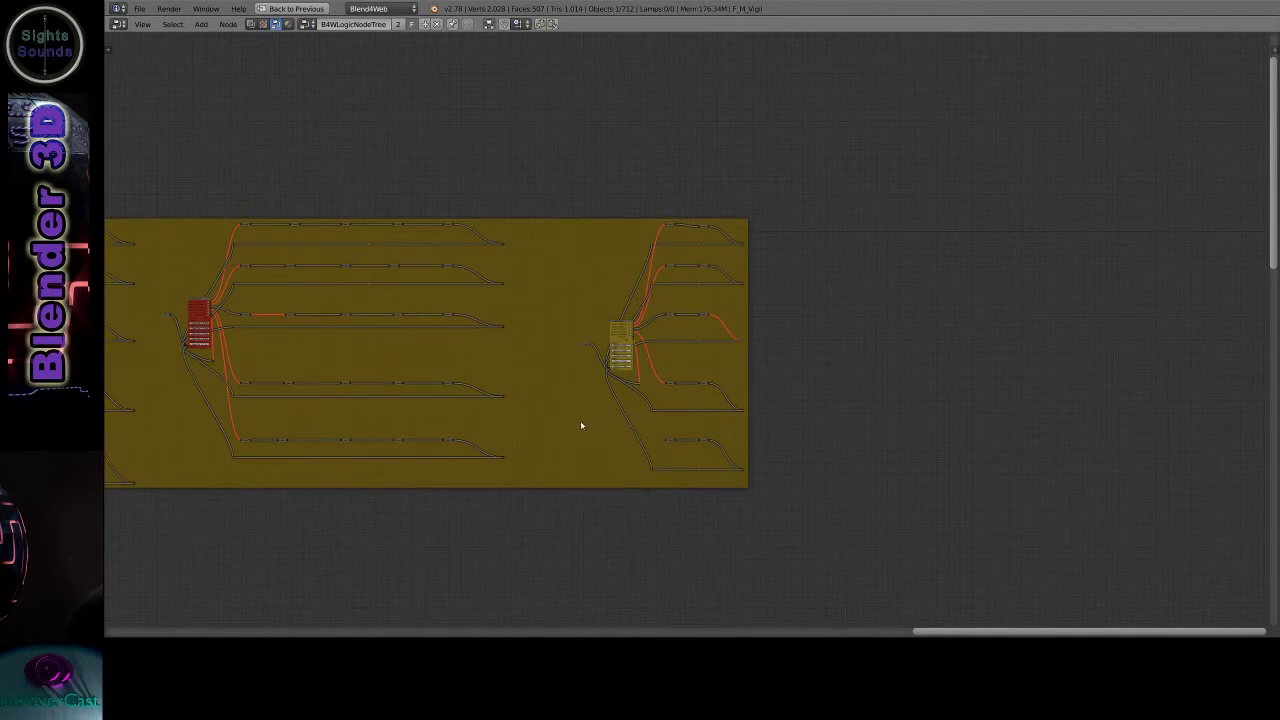
pyautogui.scroll(-1, 581, 426)
pyautogui.scroll(-1, 480, 420)
pyautogui.keyDown('ctrl'); pyautogui.hscroll(-5, 850, 378); pyautogui.keyUp('ctrl')
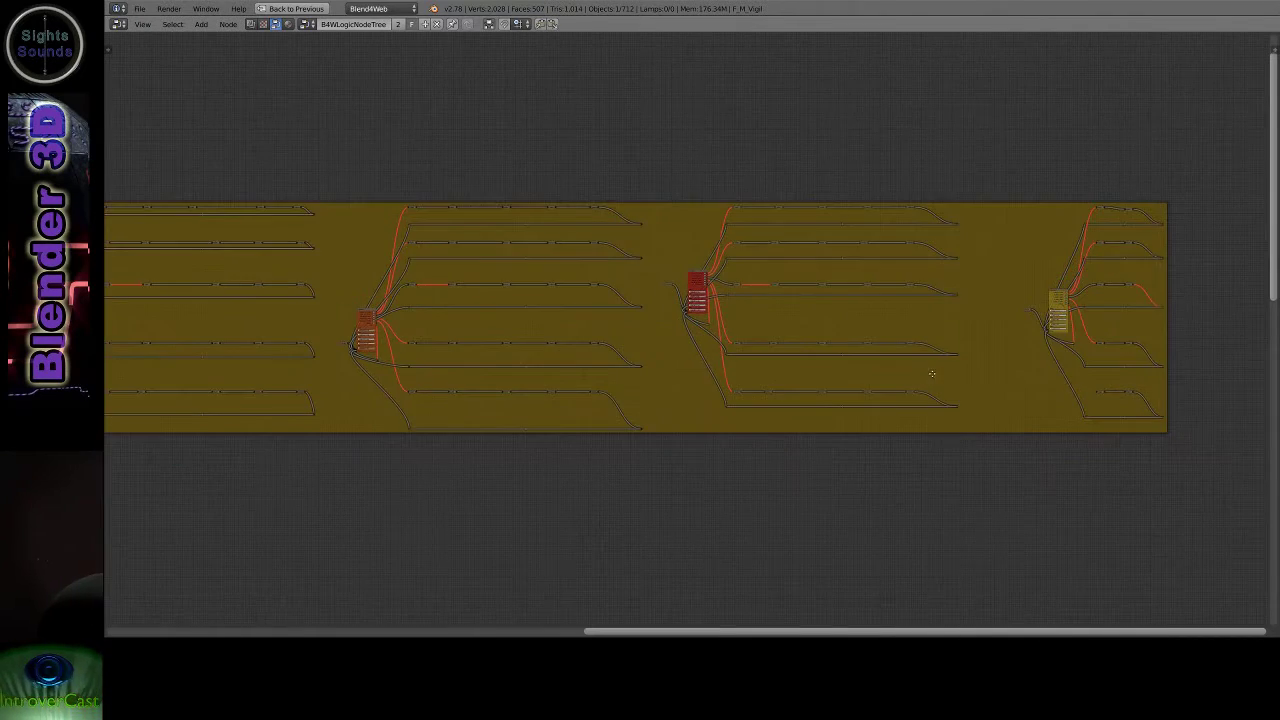
pyautogui.keyDown('ctrl'); pyautogui.hscroll(-3, 931, 374); pyautogui.keyUp('ctrl')
pyautogui.scroll(-1, 943, 377)
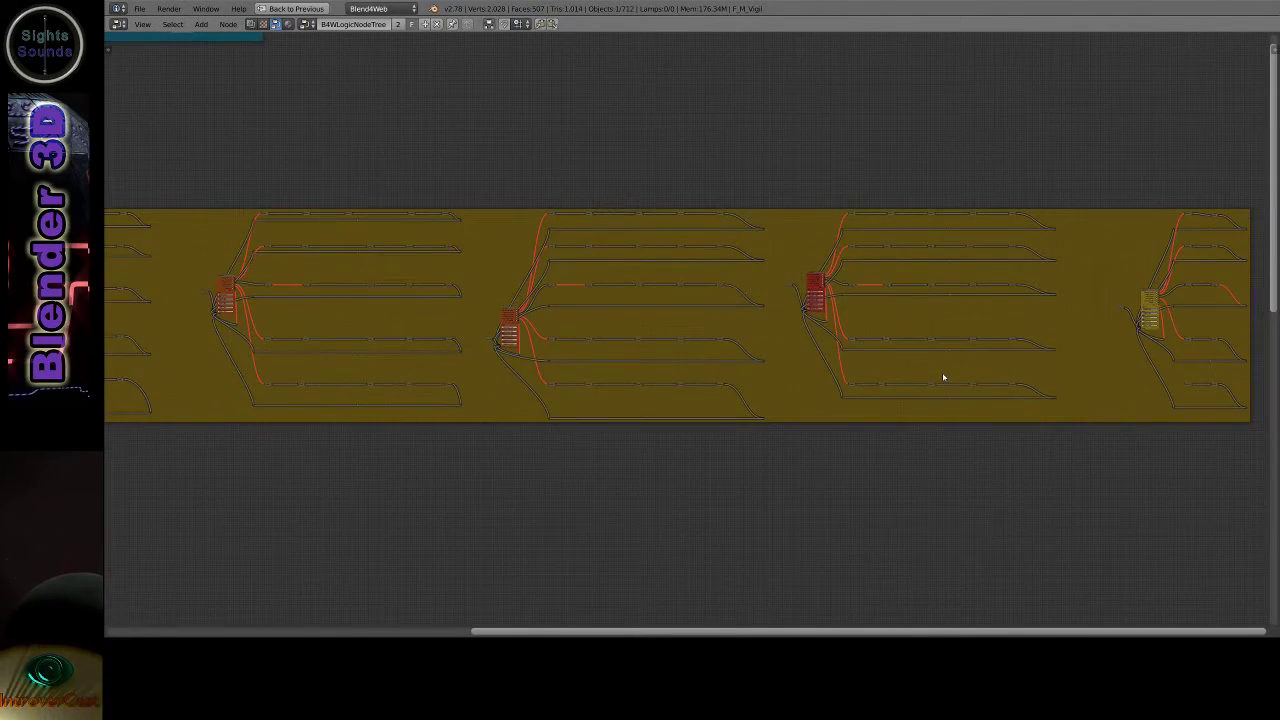
pyautogui.scroll(-1, 943, 375)
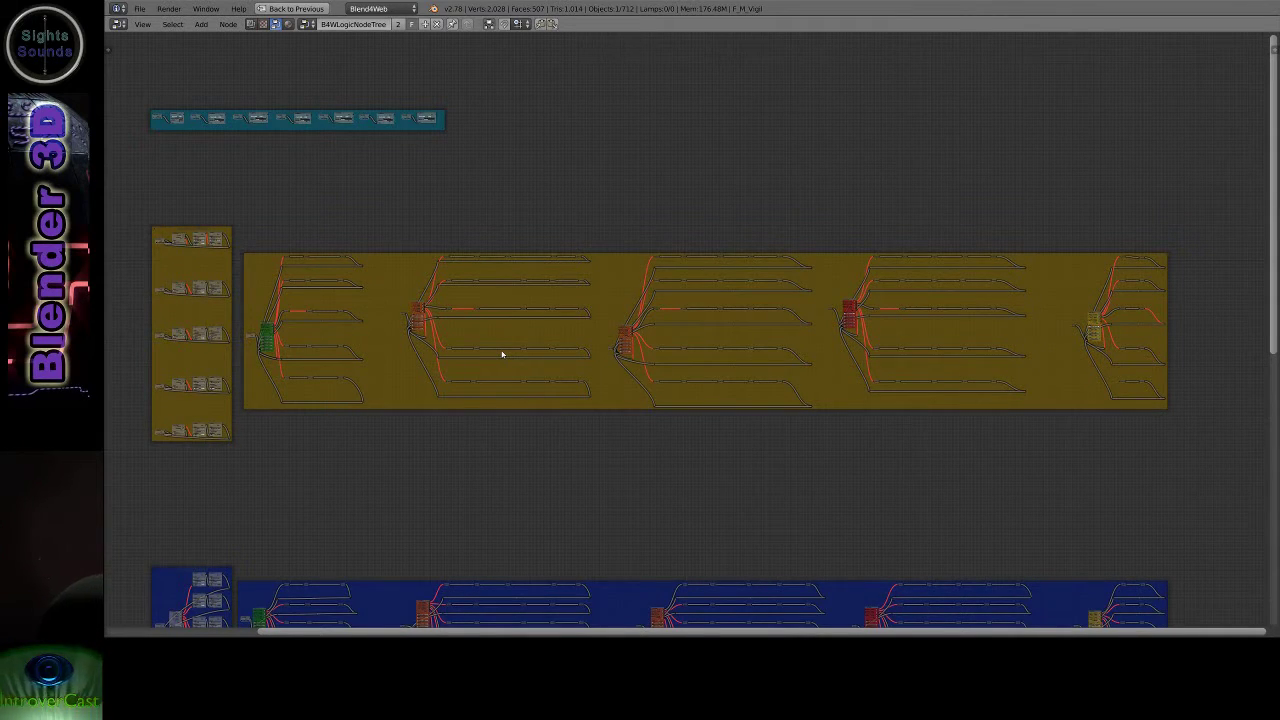
# Restore the multi-panel layout with Ctrl+Space and maximize the Blend4Web preview window.
pyautogui.hotkey('ctrl', 'space')
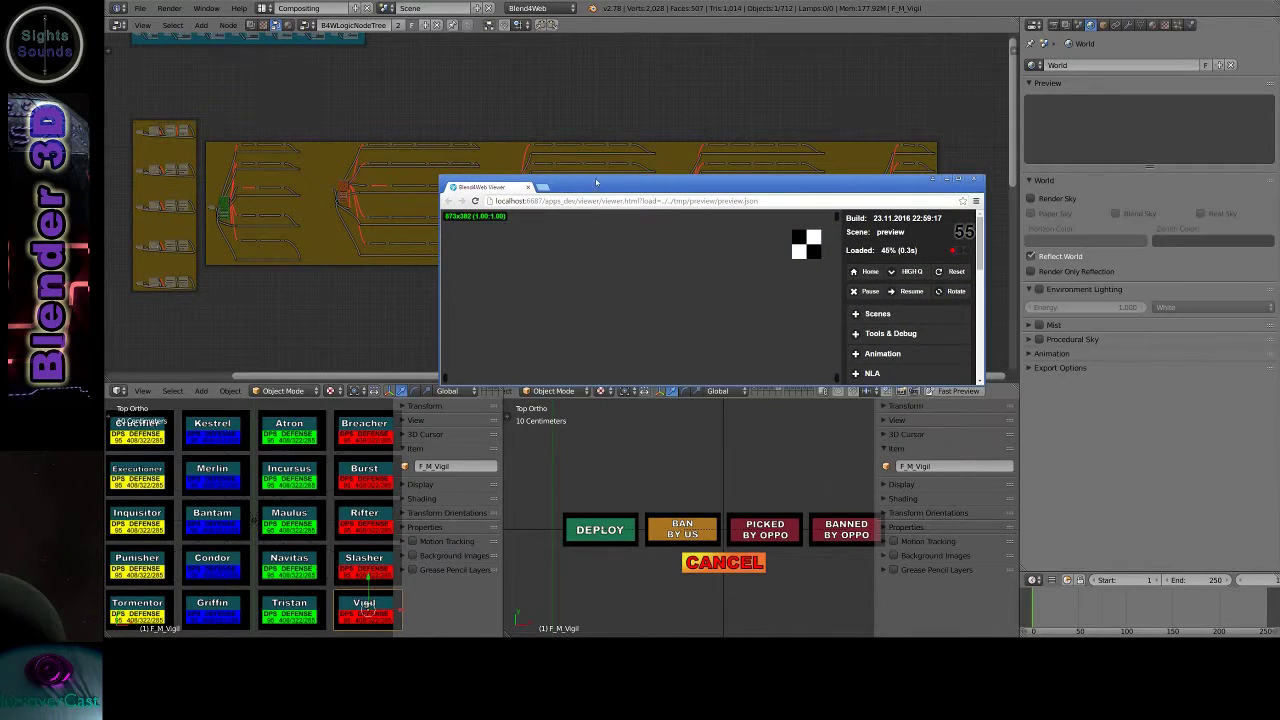
pyautogui.doubleClick(600, 187)
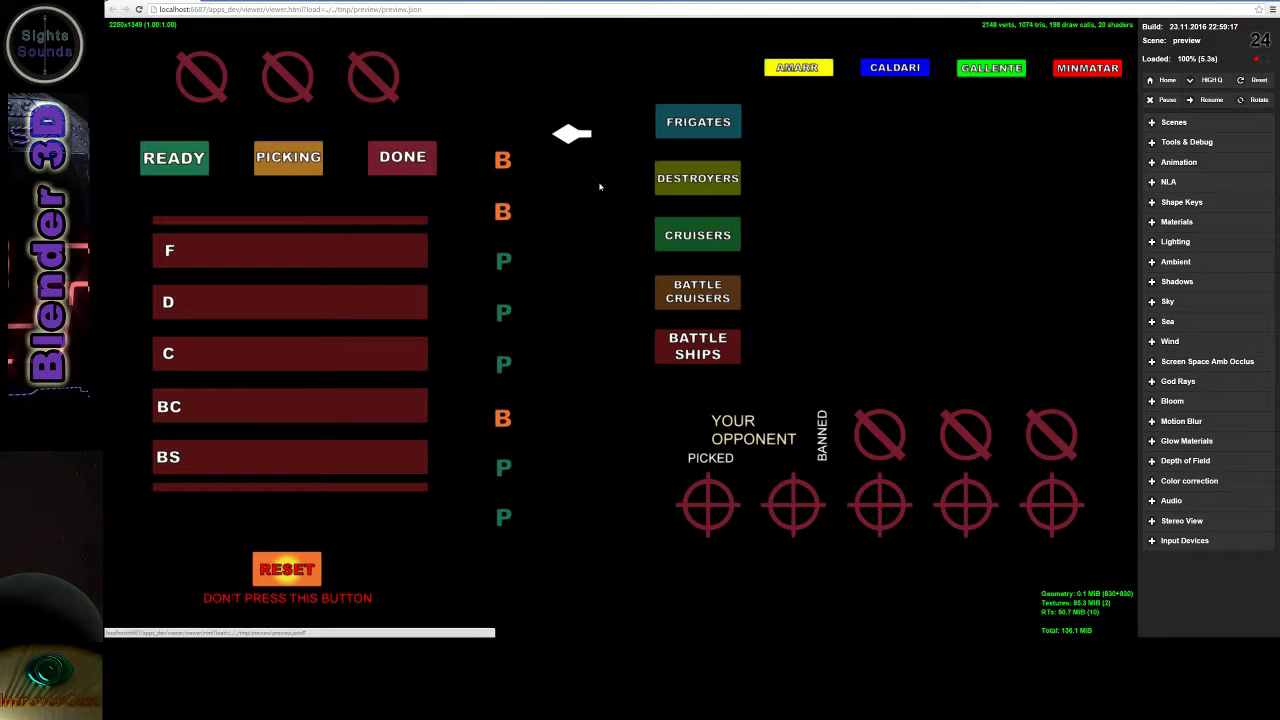
# Test the READY, PICKING and DONE status buttons.
pyautogui.click(175, 160)
pyautogui.click(303, 160)
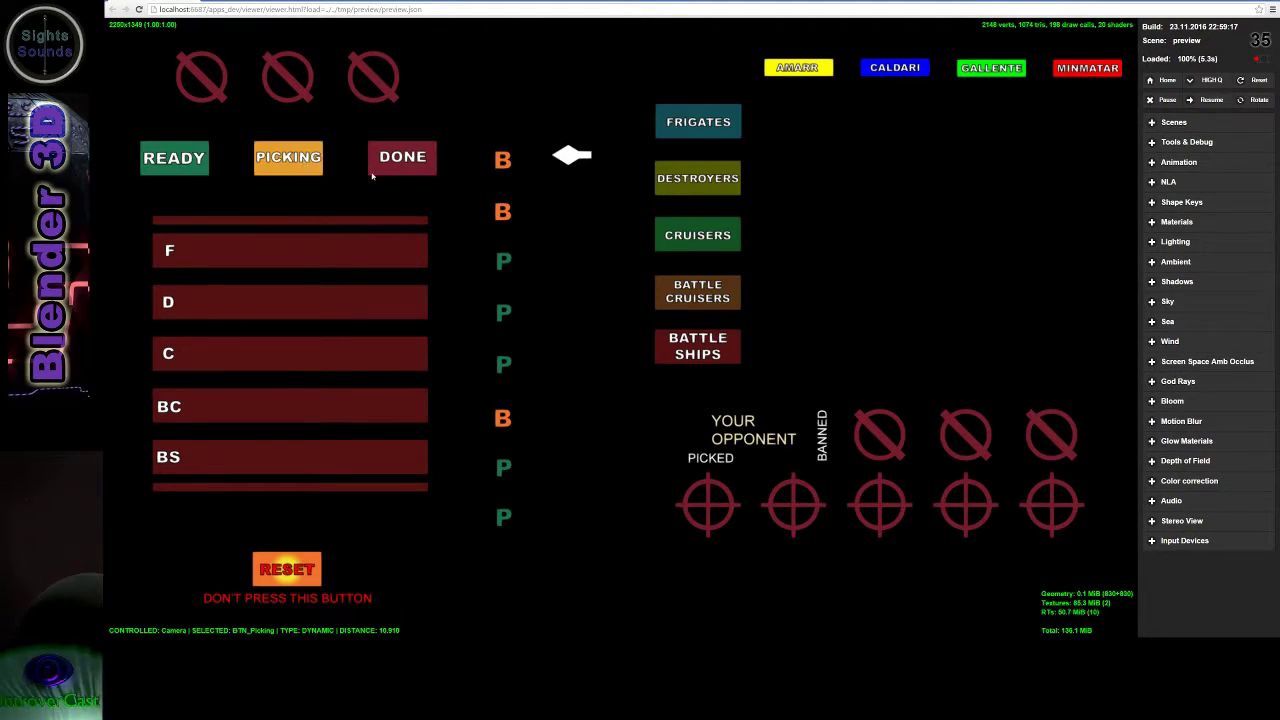
pyautogui.click(405, 166)
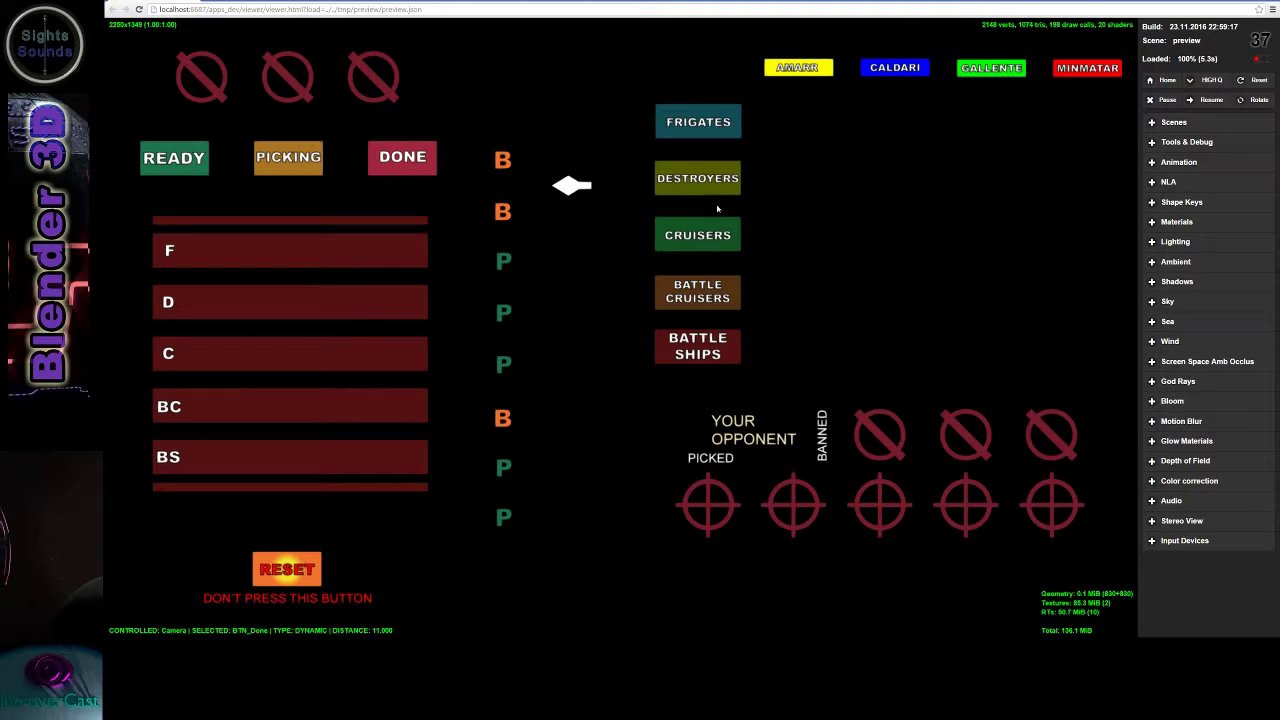
# Switch between the cruiser, battlecruiser, battleship and frigate ship grids.
pyautogui.click(712, 235)
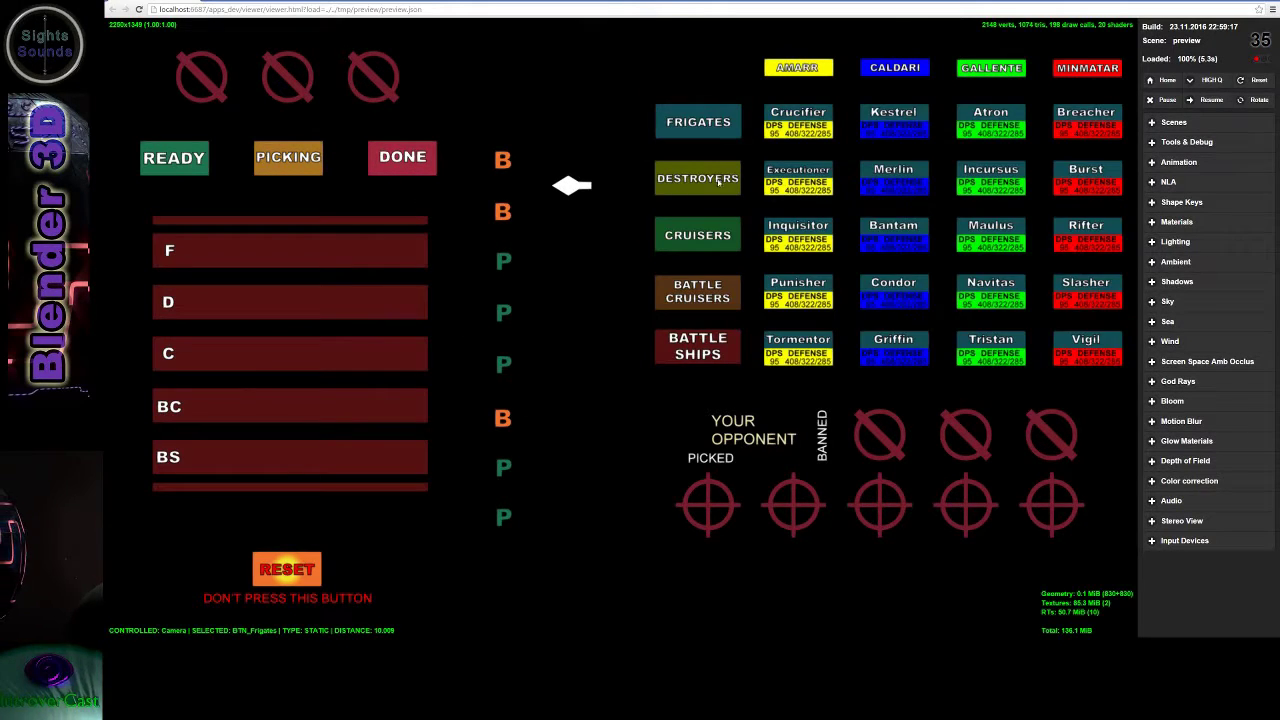
pyautogui.click(705, 288)
pyautogui.click(700, 345)
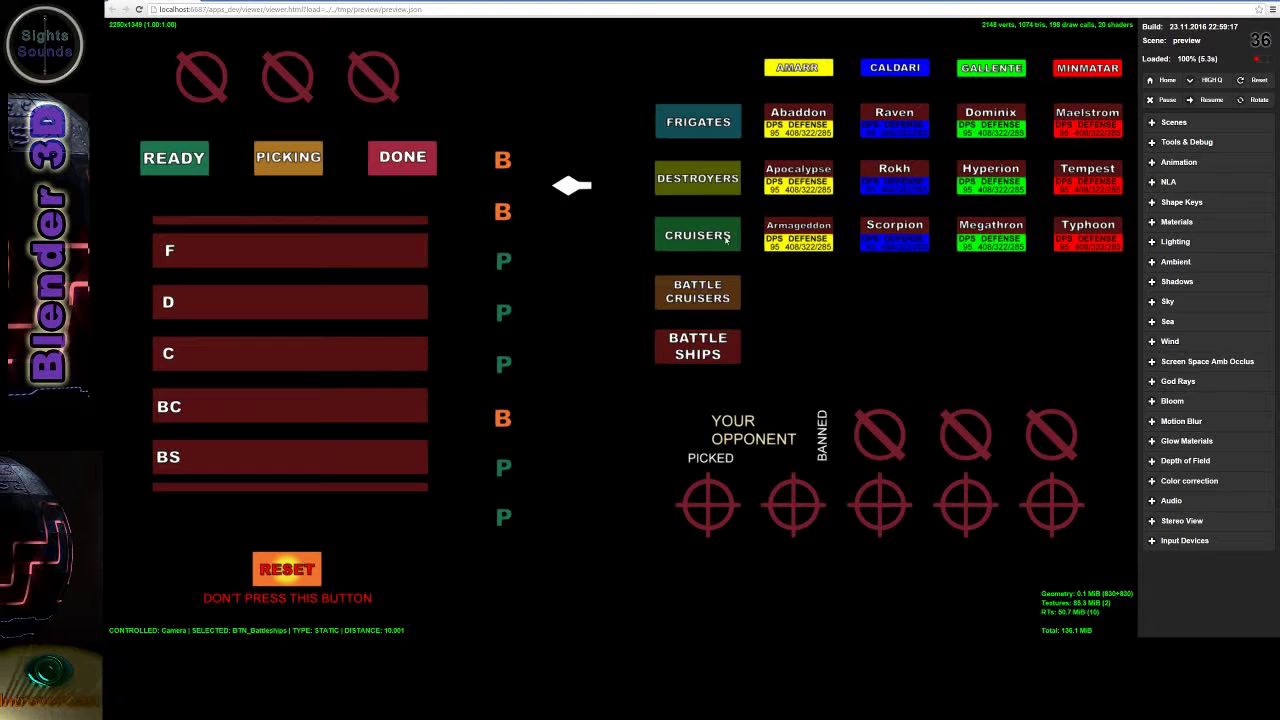
pyautogui.click(698, 291)
pyautogui.click(703, 345)
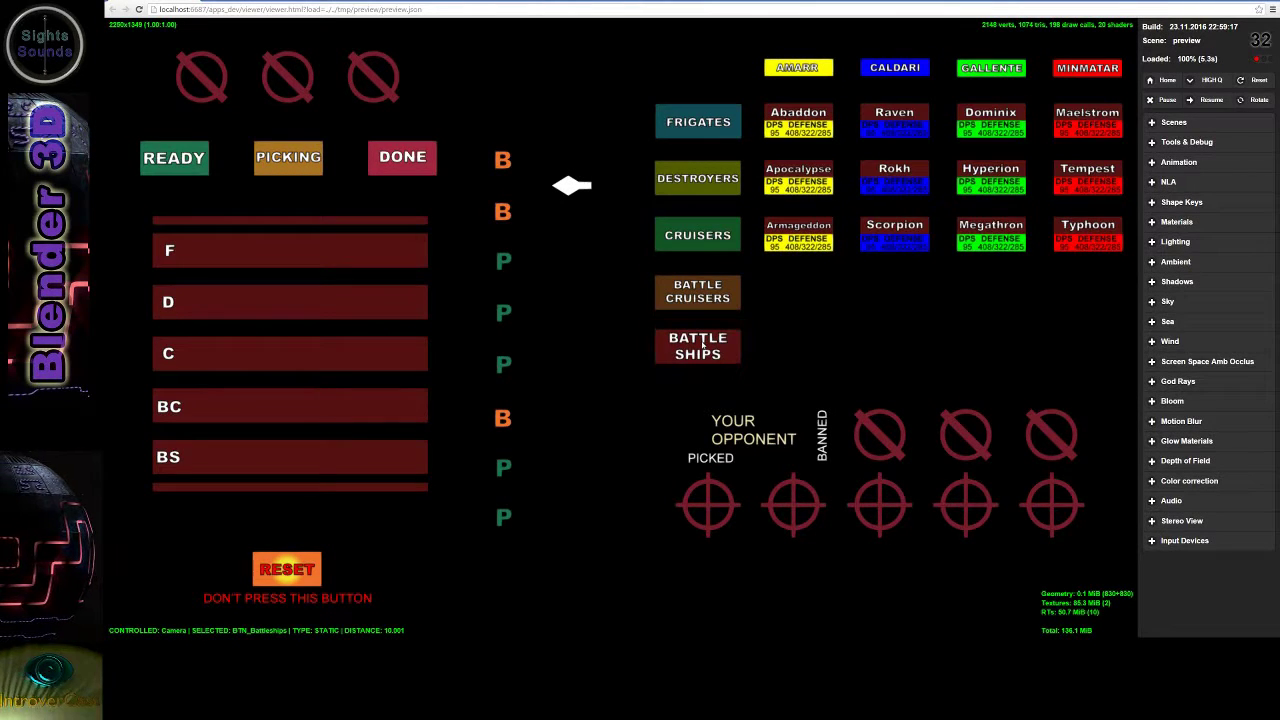
pyautogui.press('f')
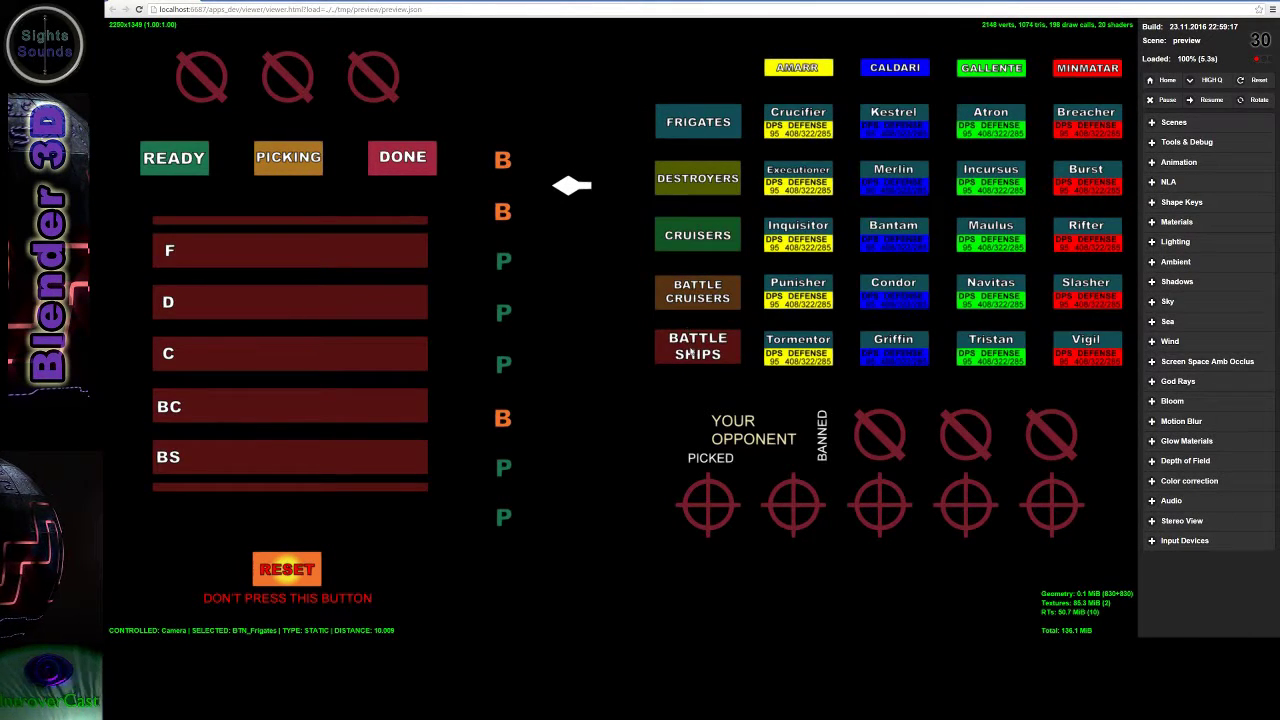
pyautogui.click(690, 352)
pyautogui.press('f')
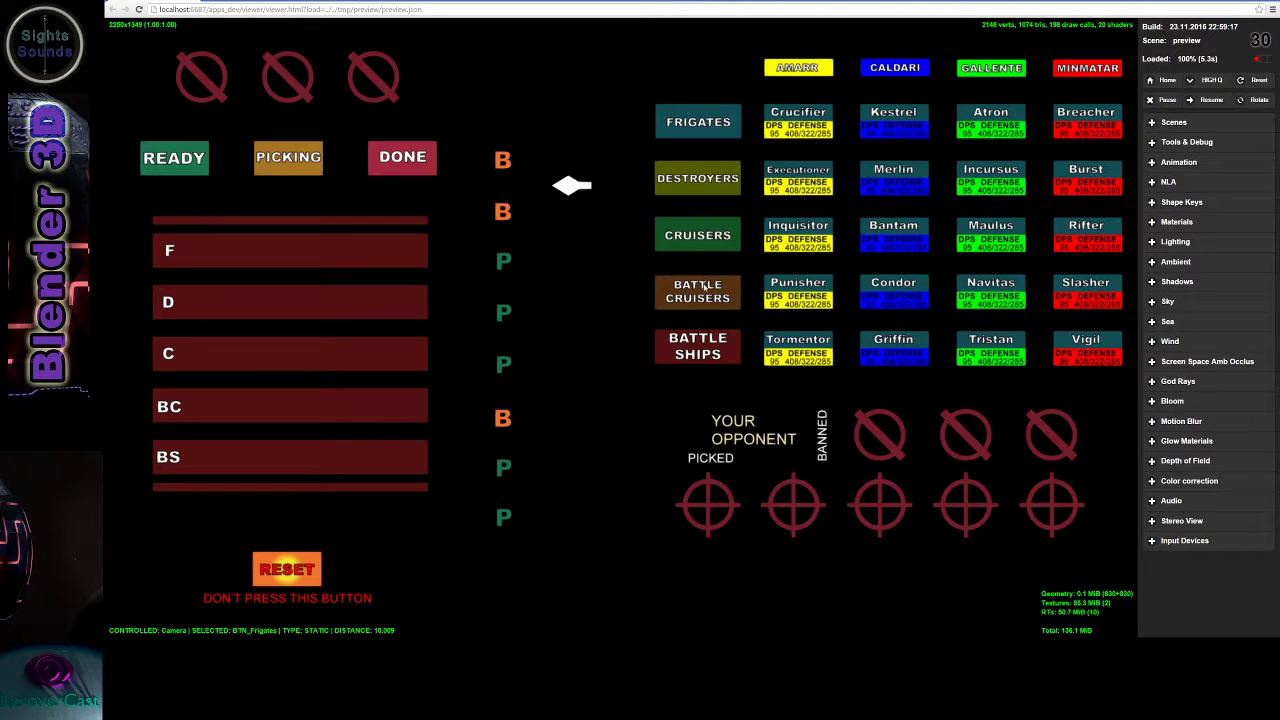
# Cycle through cruisers, destroyers and battlecruisers, ending on the frigate ships.
pyautogui.click(703, 288)
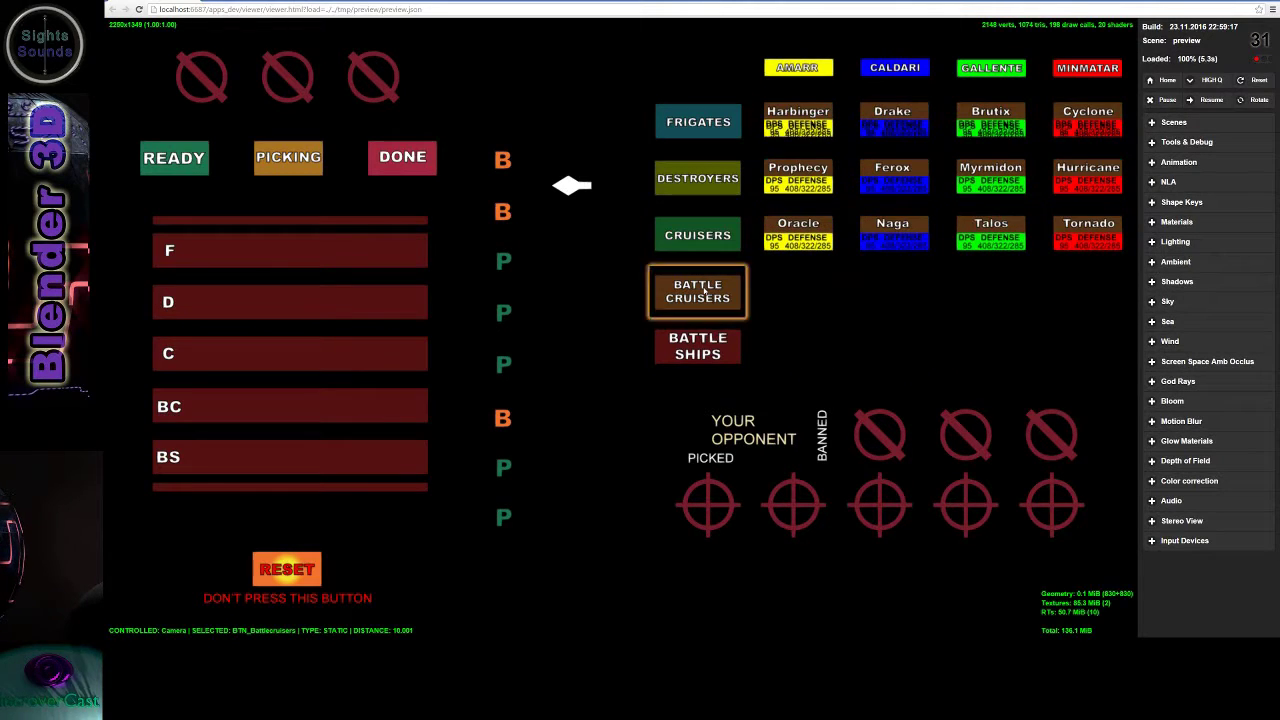
pyautogui.click(697, 235)
pyautogui.click(700, 285)
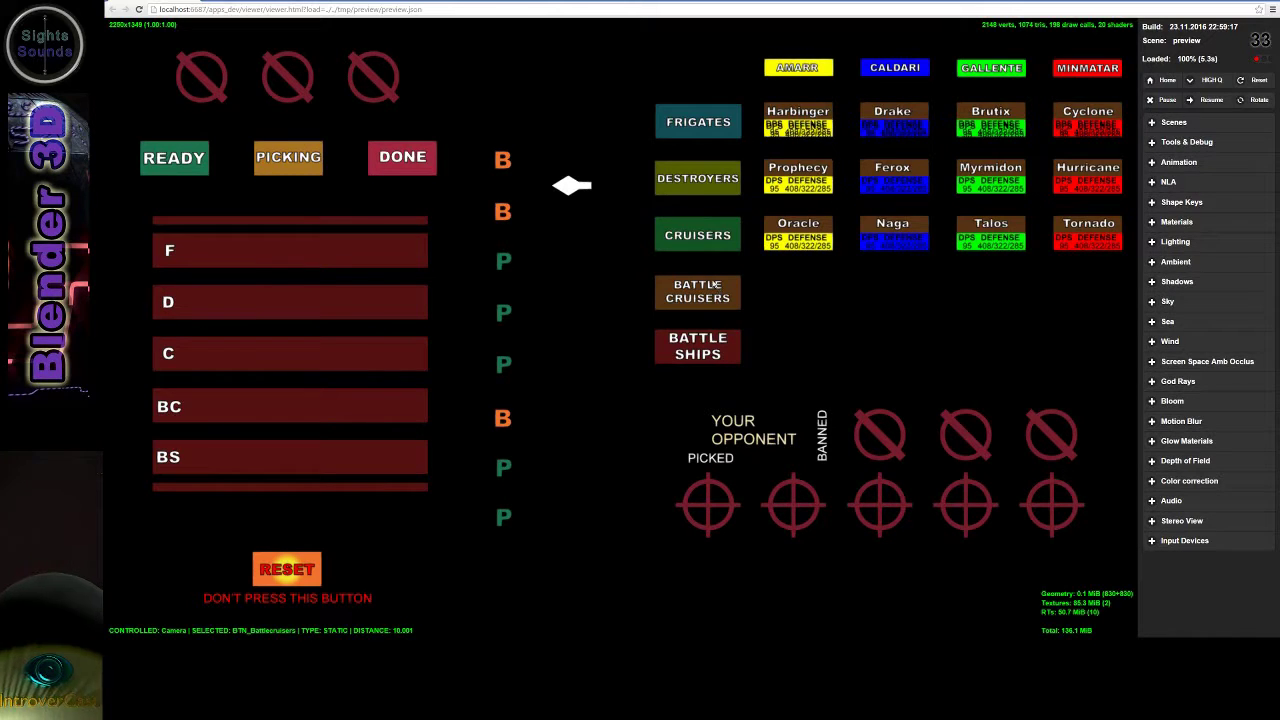
pyautogui.click(700, 236)
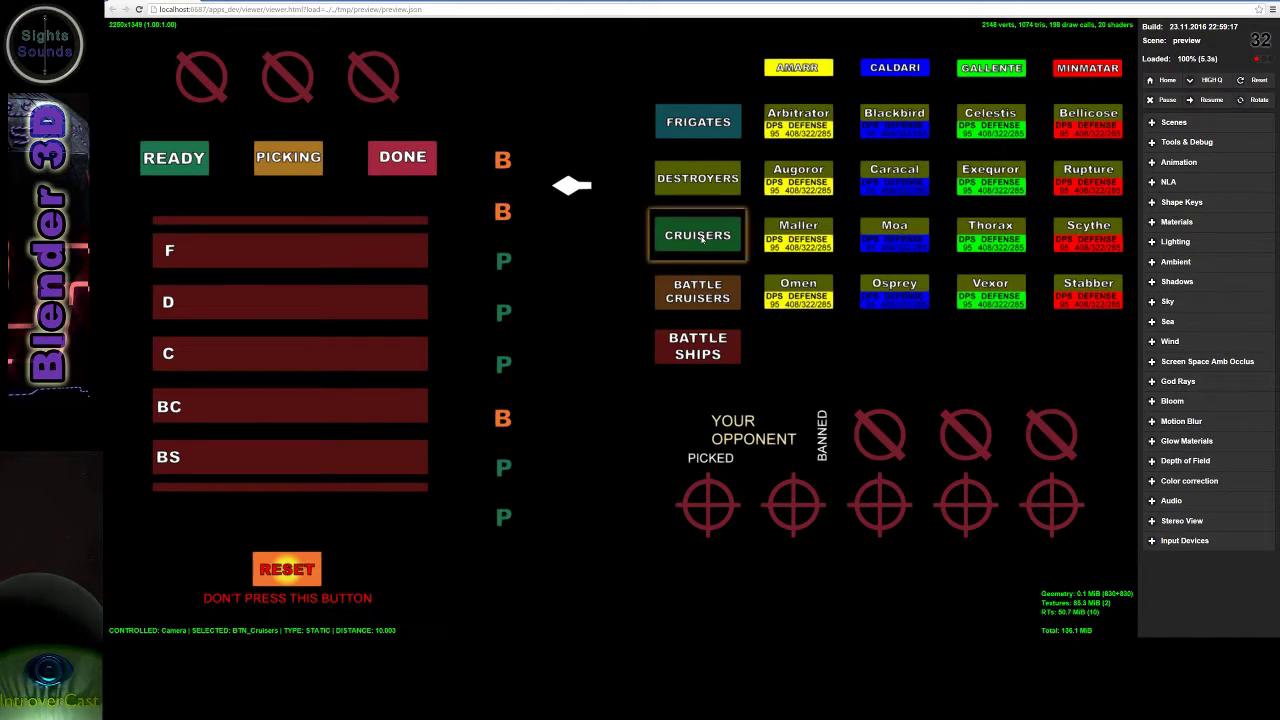
pyautogui.click(711, 185)
pyautogui.click(697, 297)
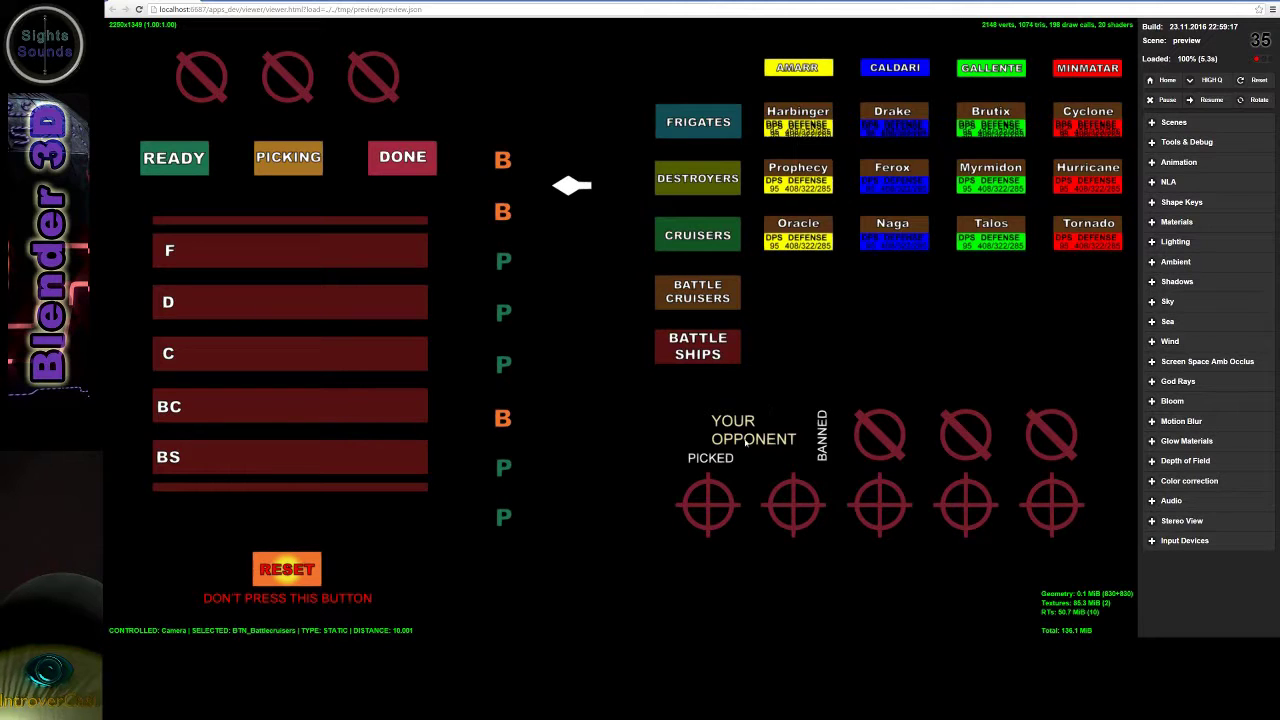
pyautogui.click(697, 121)
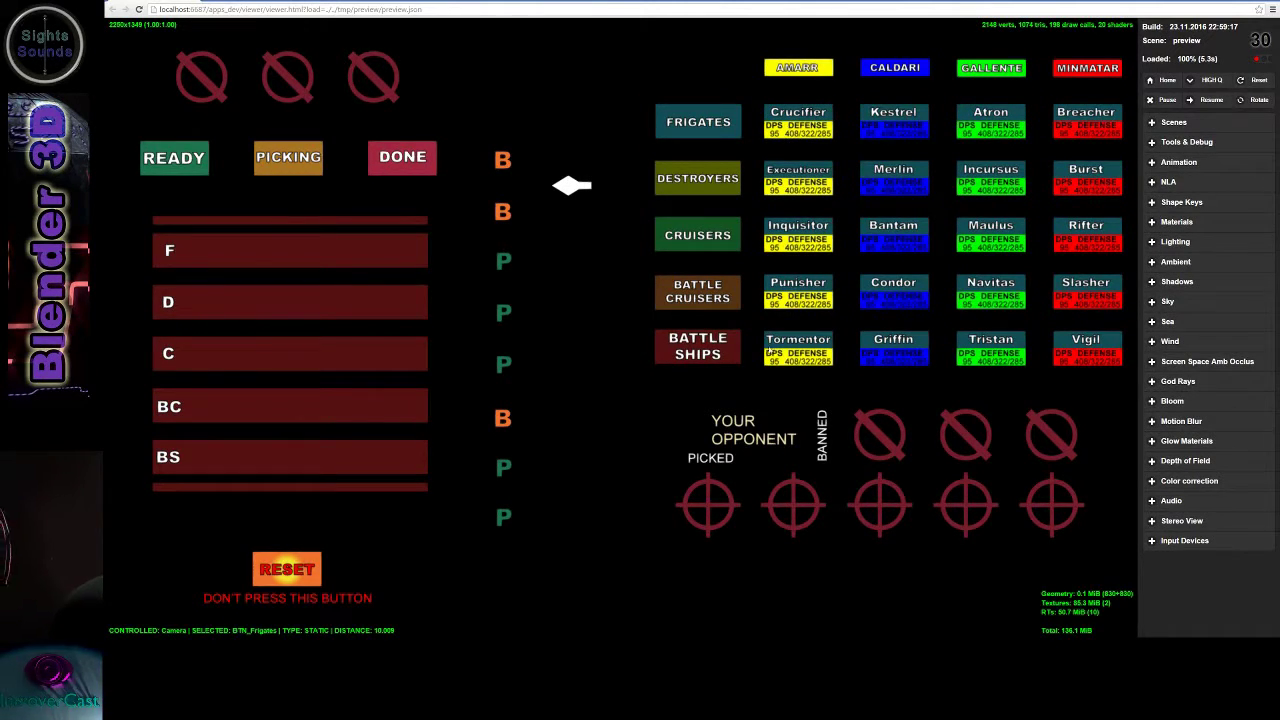
# Deploy Crucifier into the F row and ban Executioner for our side.
pyautogui.click(791, 124)
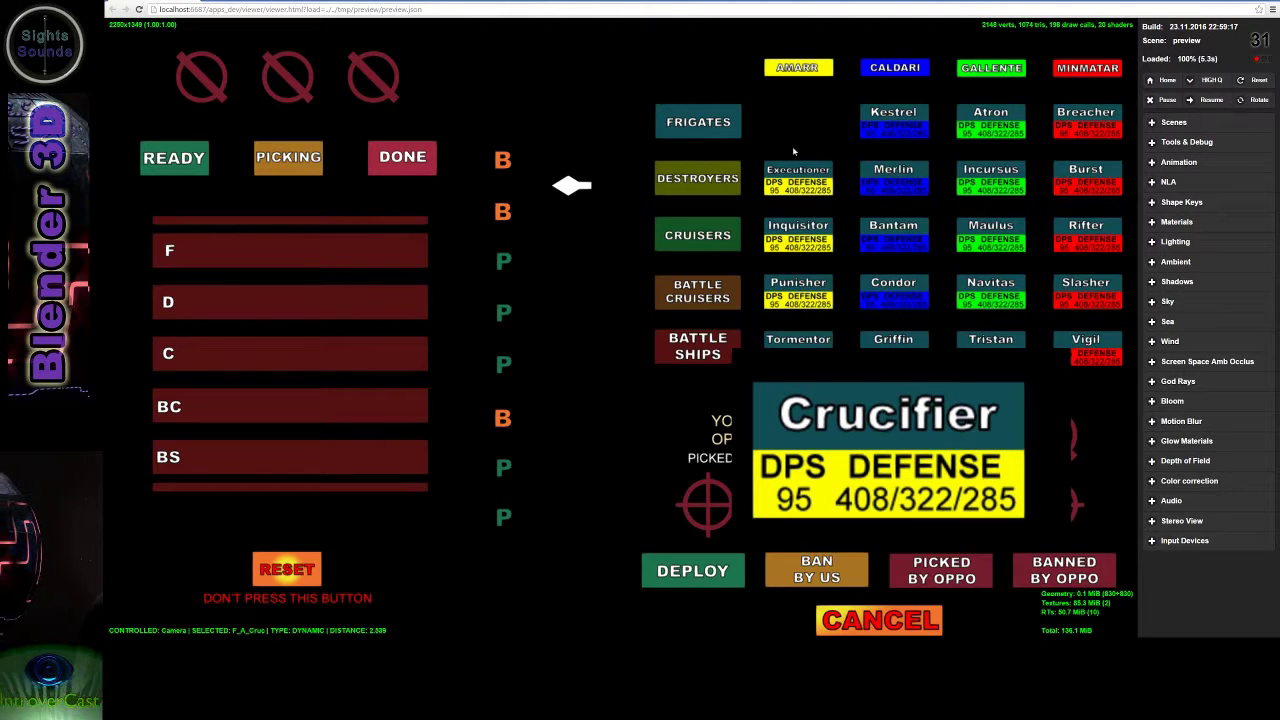
pyautogui.click(728, 571)
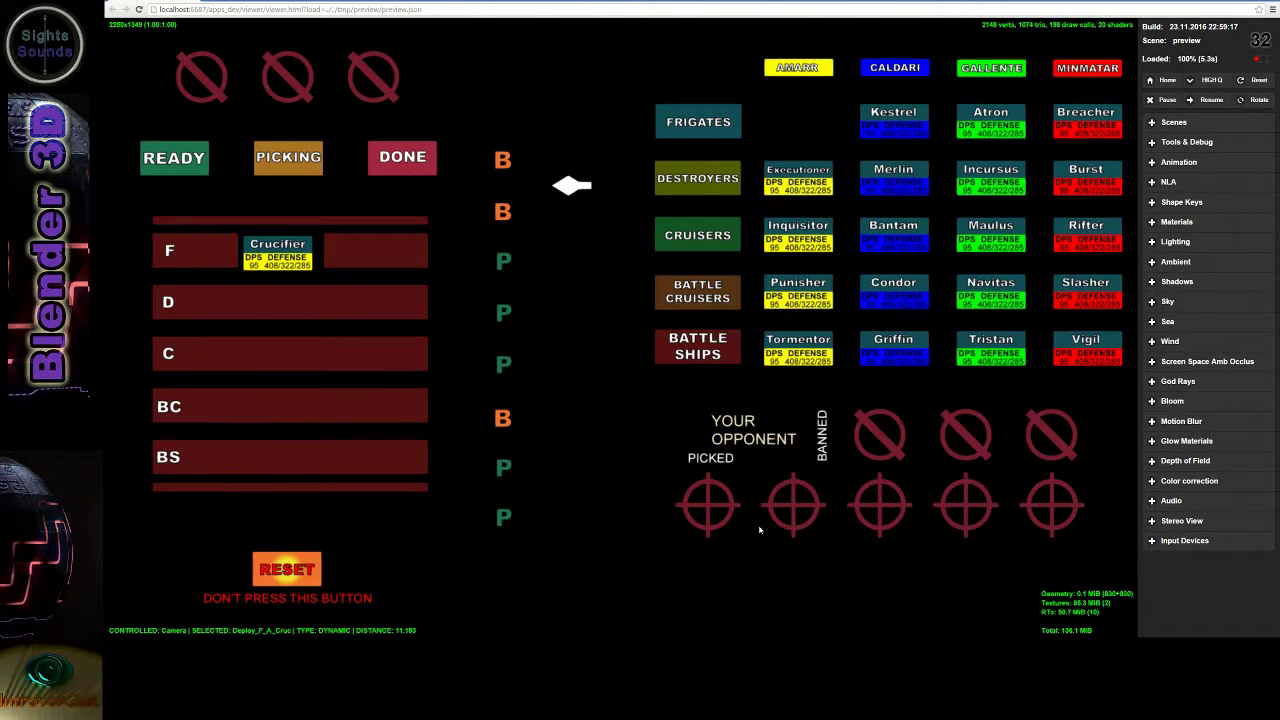
pyautogui.click(830, 175)
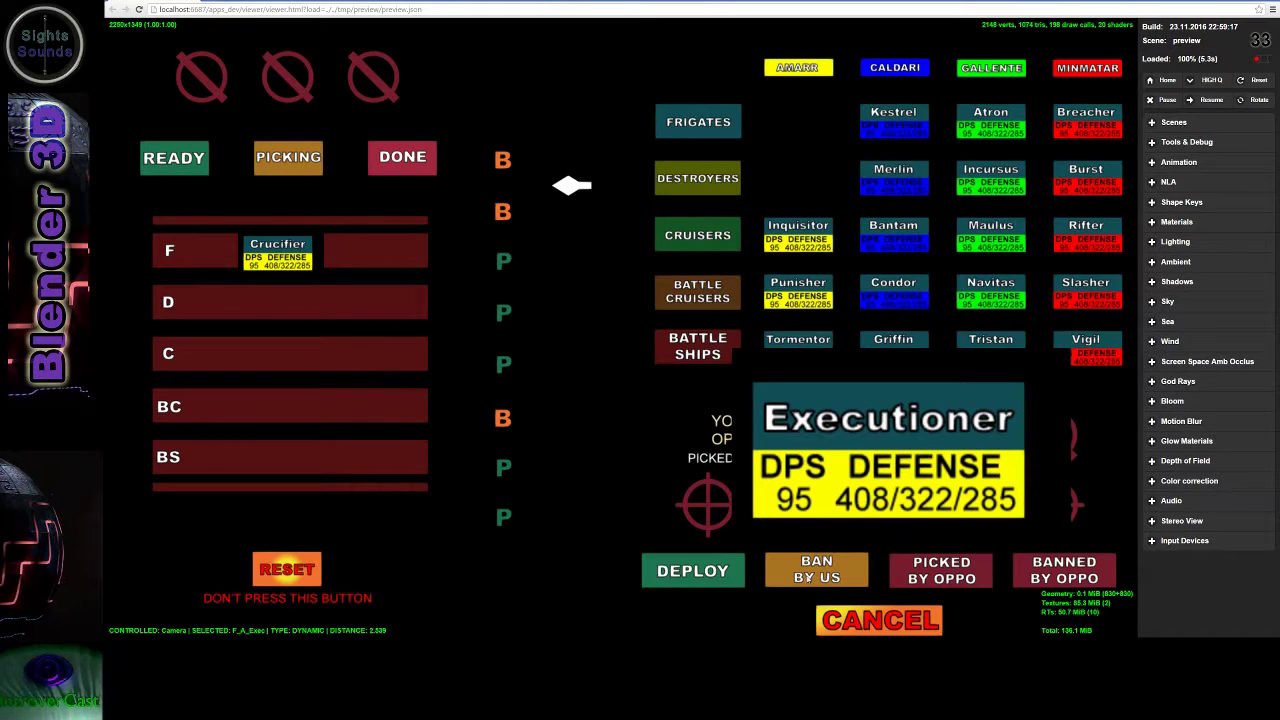
pyautogui.click(812, 570)
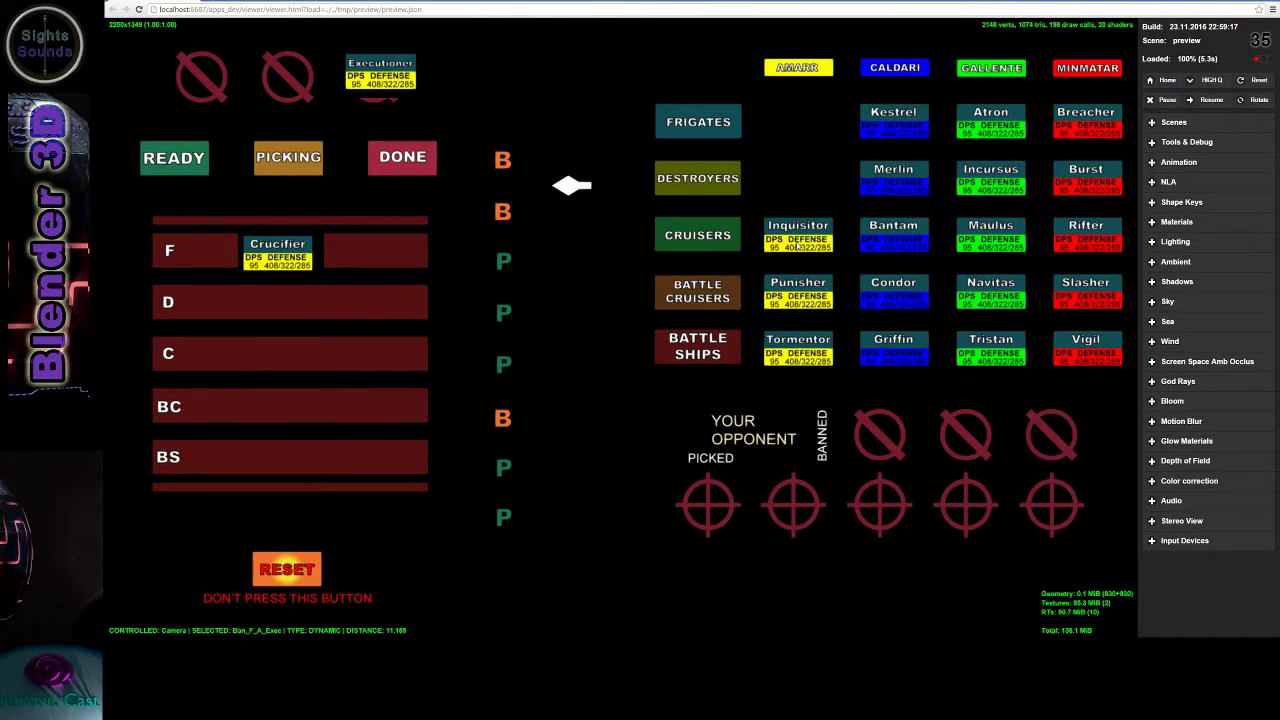
# Mark Inquisitor as picked and Punisher as banned by the opponent.
pyautogui.click(796, 246)
pyautogui.click(933, 573)
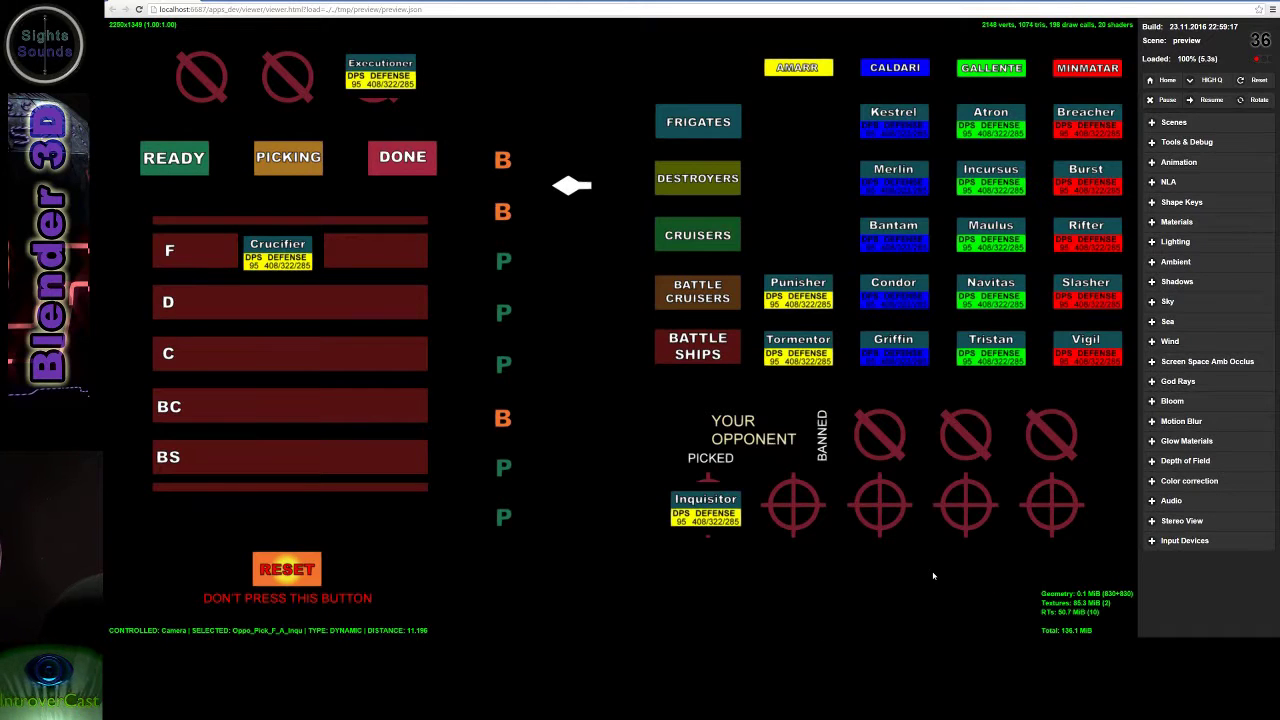
pyautogui.click(815, 303)
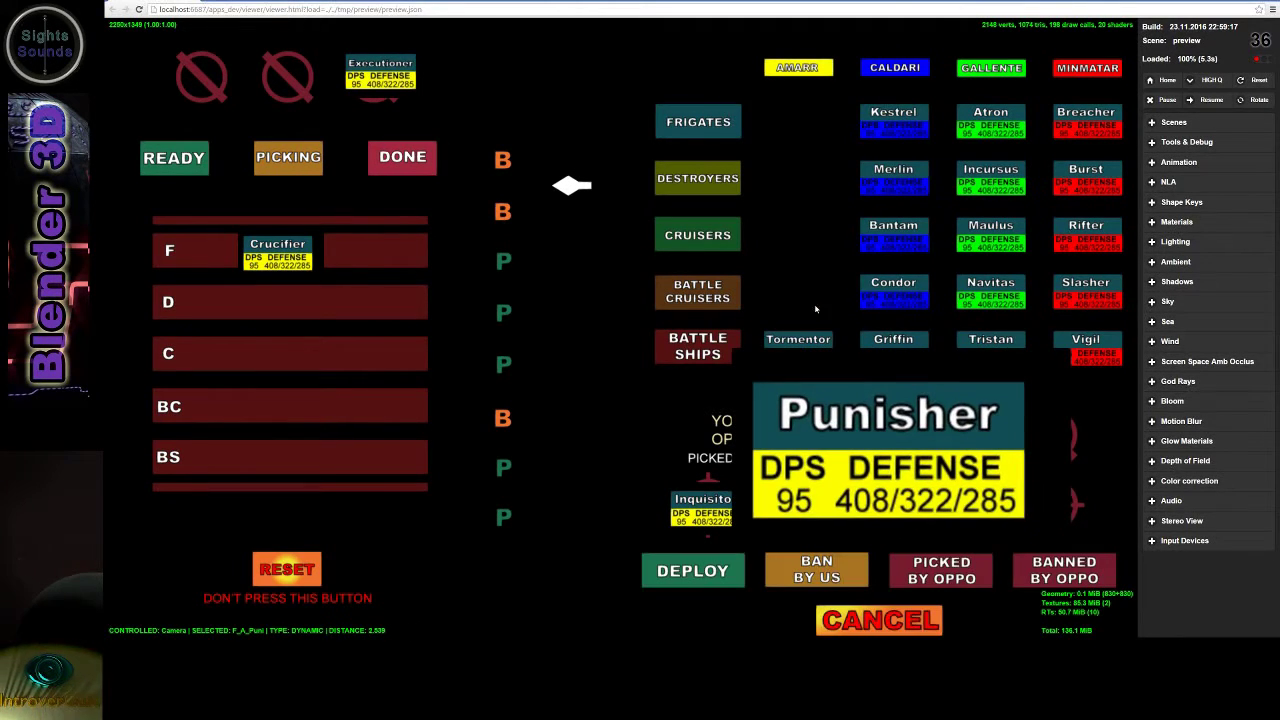
pyautogui.click(1053, 579)
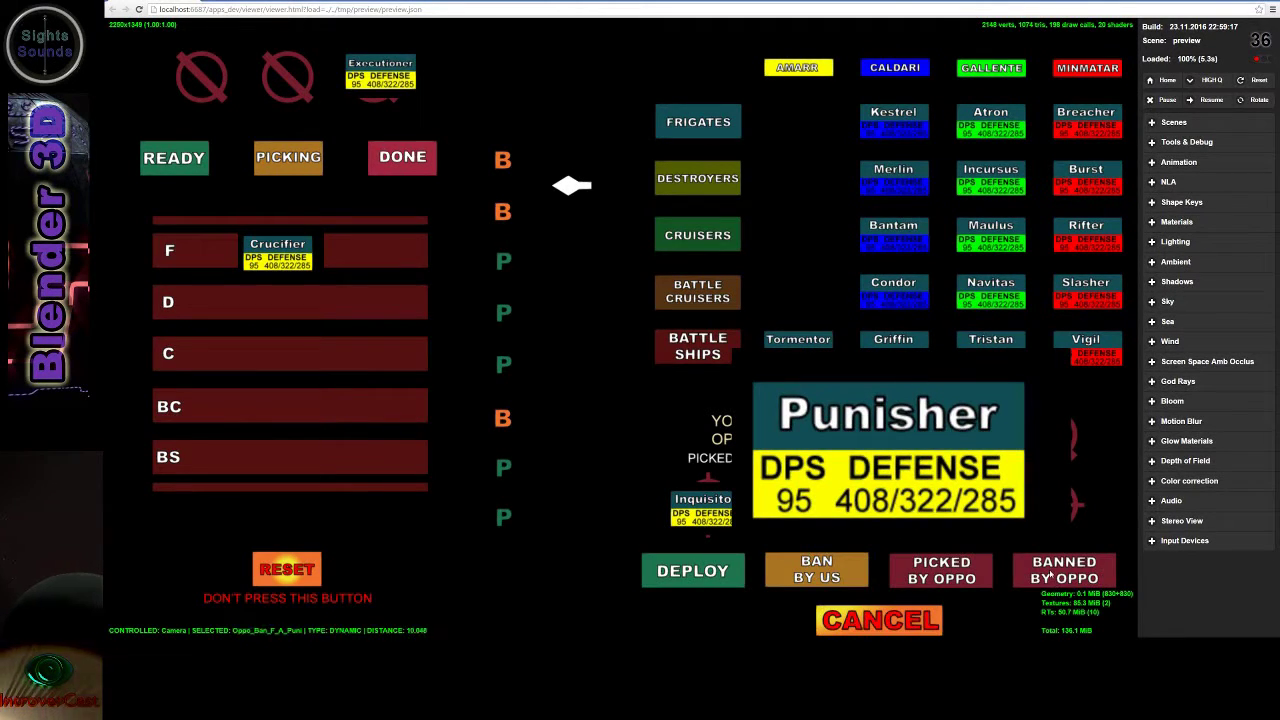
# Open the Tormentor card, try CANCEL, then deploy Tormentor to close it.
pyautogui.click(799, 358)
pyautogui.click(906, 619)
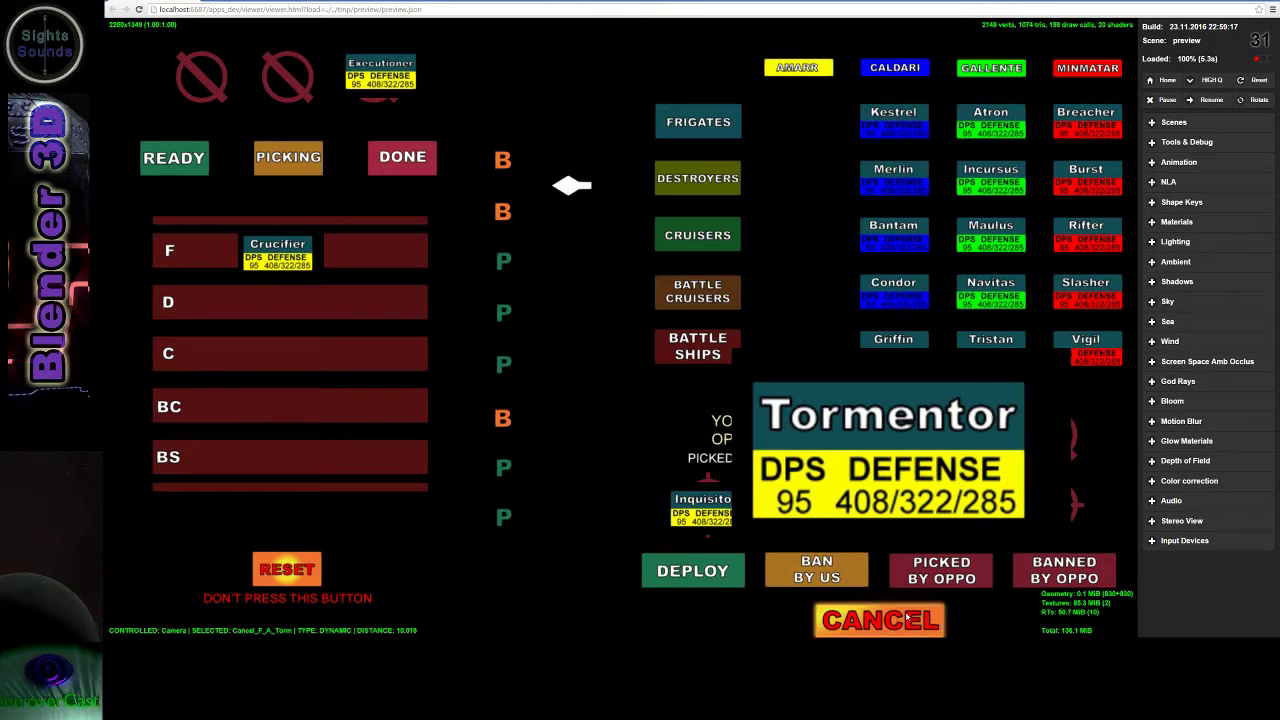
pyautogui.click(908, 622)
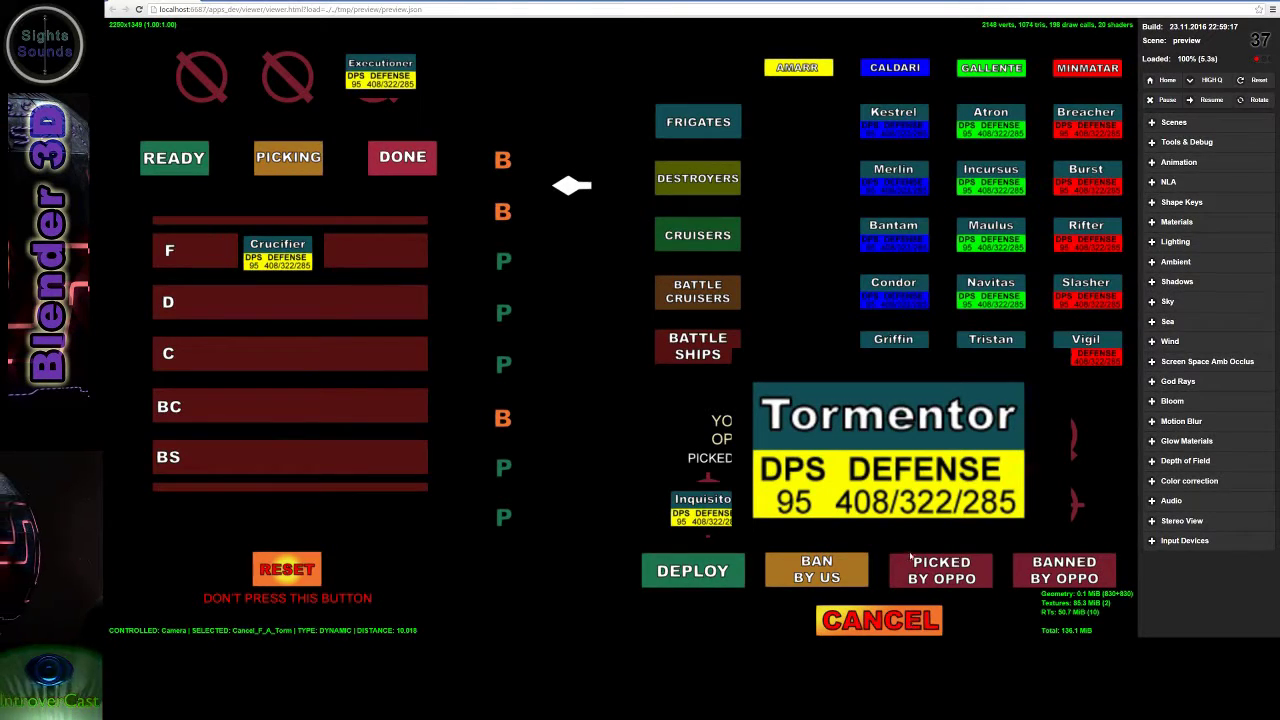
pyautogui.click(679, 572)
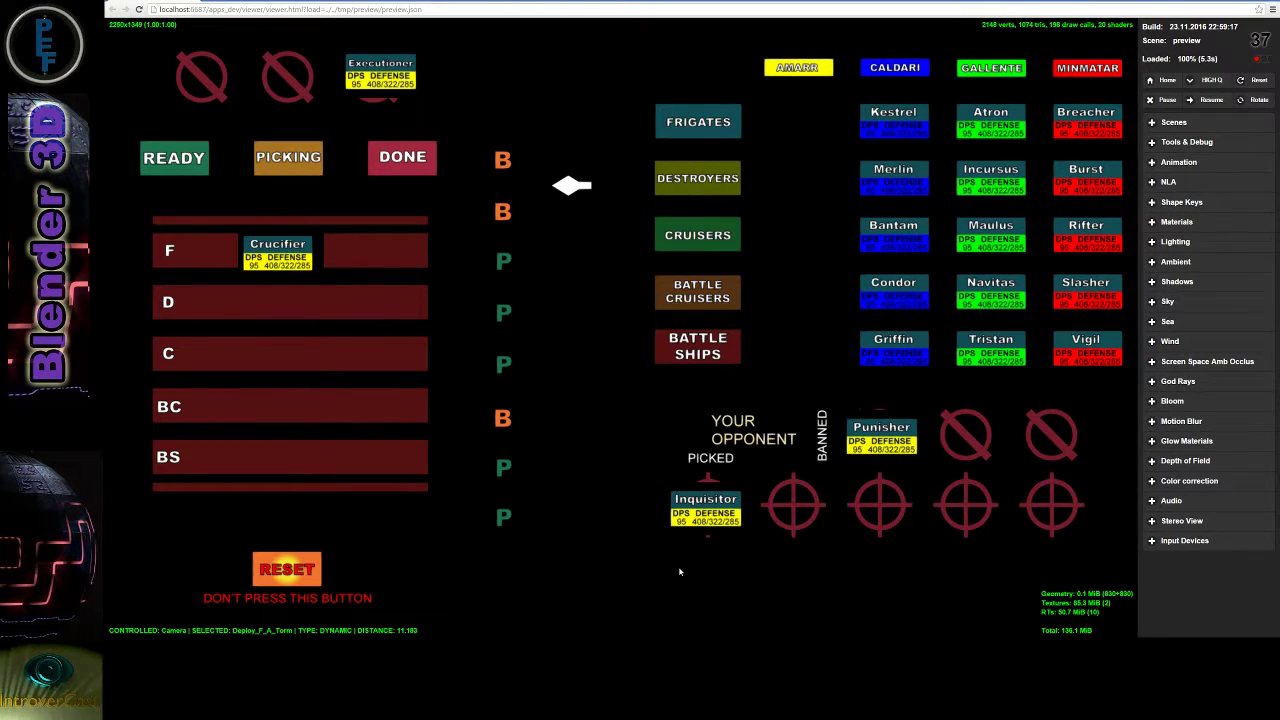
# Reload the viewer and preview, then cancel, the Kestrel, Atron and Rifter frigate cards.
pyautogui.press('F5')
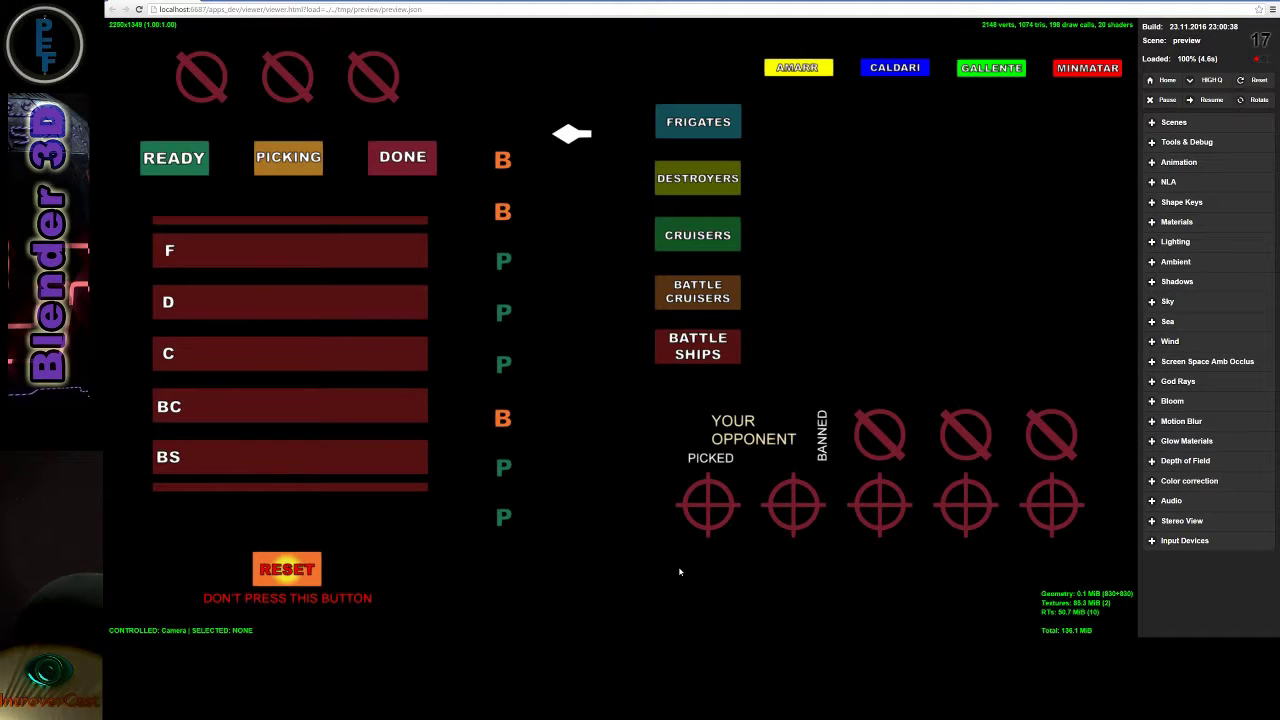
pyautogui.click(697, 117)
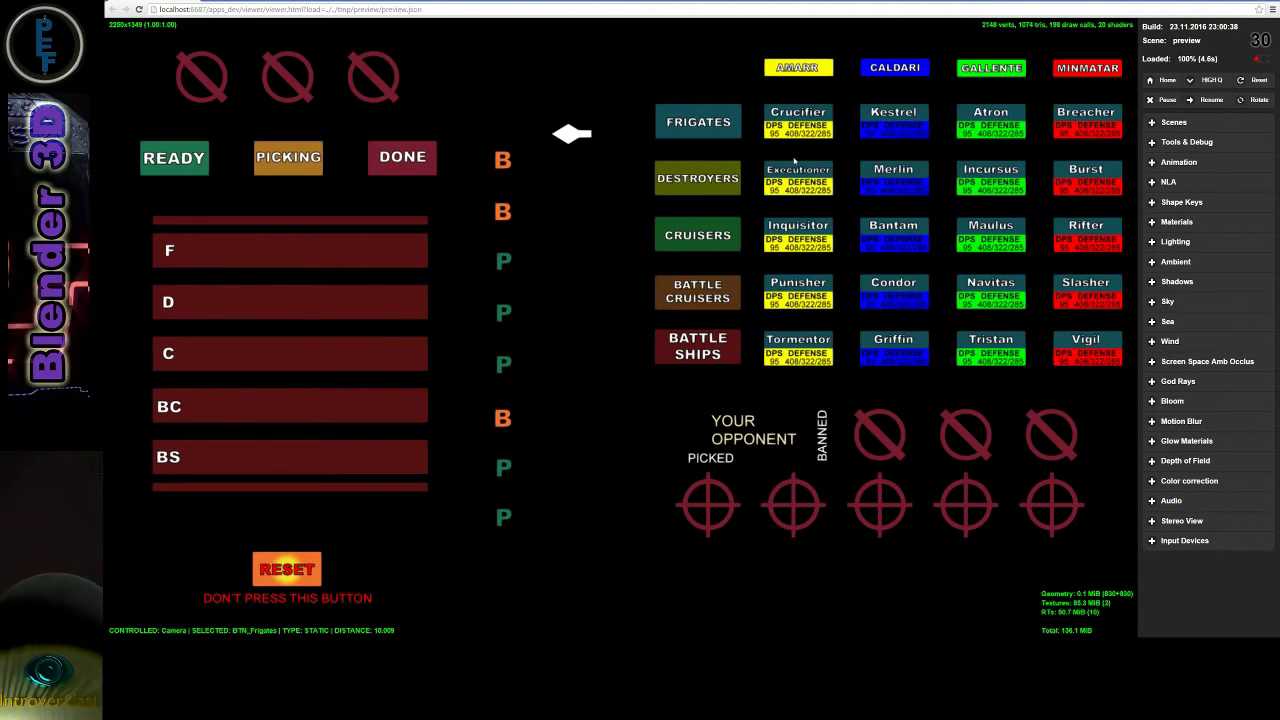
pyautogui.click(913, 128)
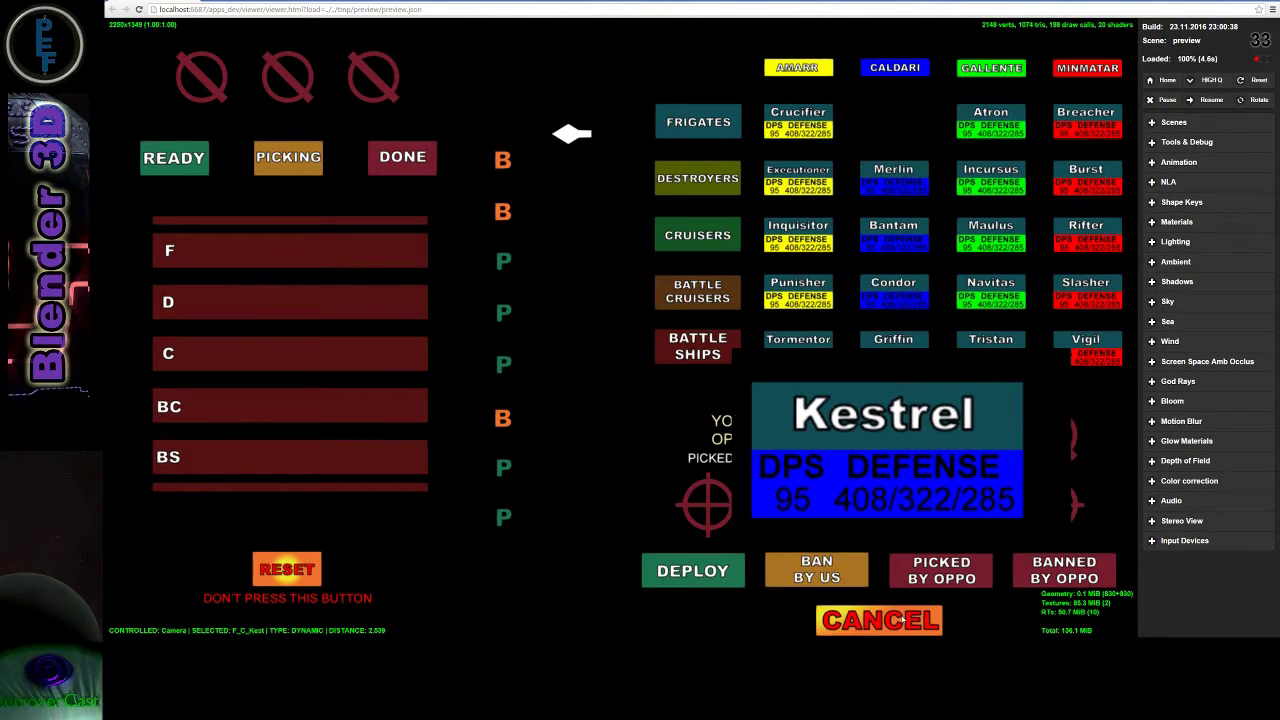
pyautogui.click(903, 619)
pyautogui.click(993, 130)
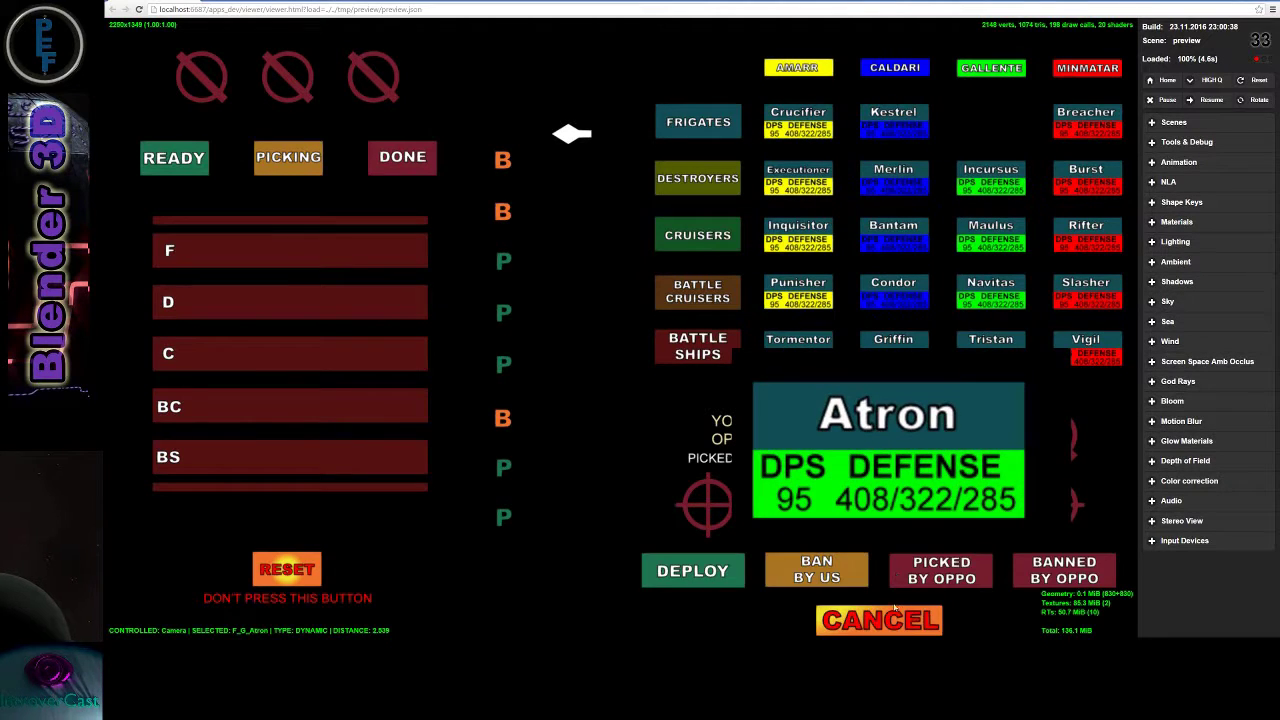
pyautogui.click(890, 619)
pyautogui.click(1086, 230)
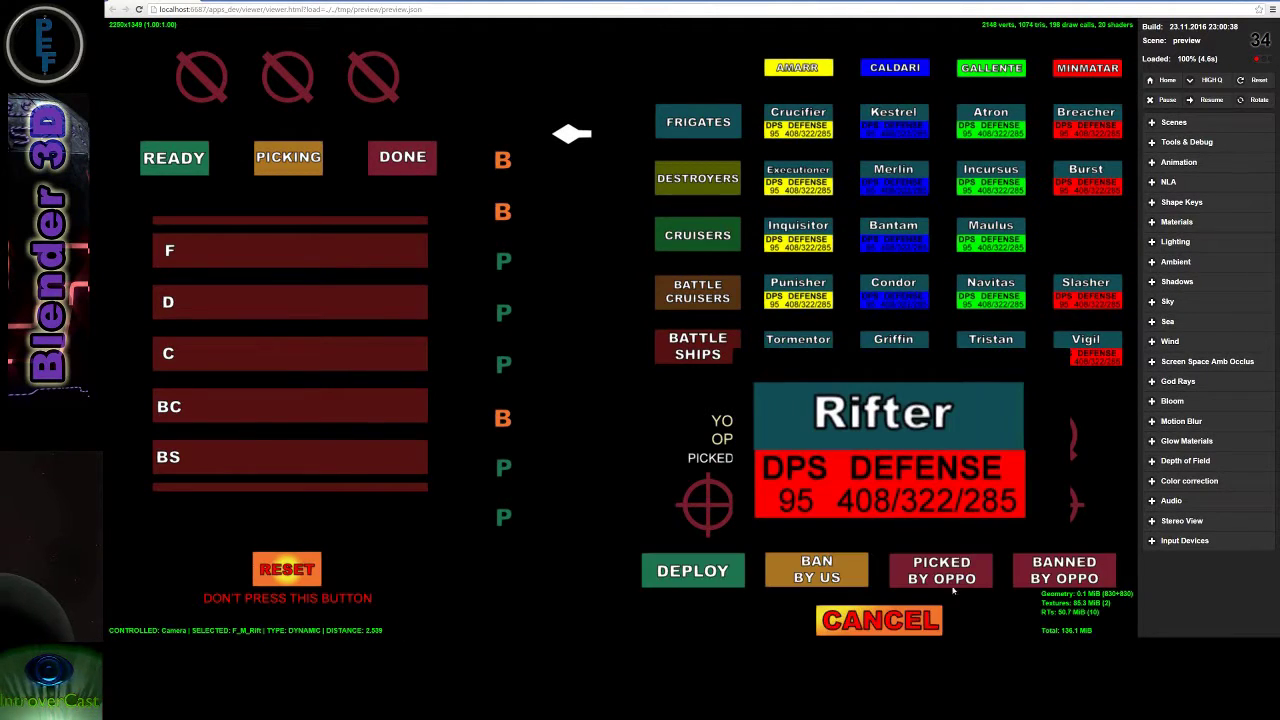
pyautogui.click(905, 626)
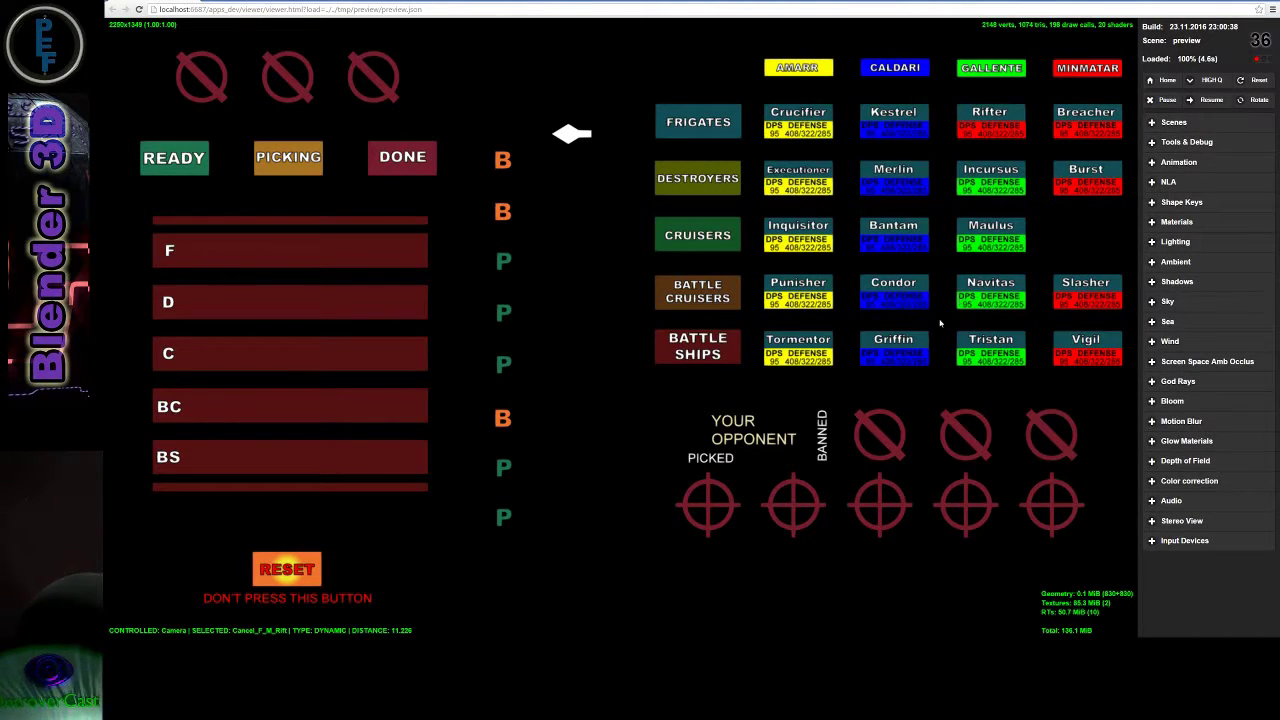
# Open and cancel the Executioner and Tormentor detail panels without choosing them.
pyautogui.click(782, 178)
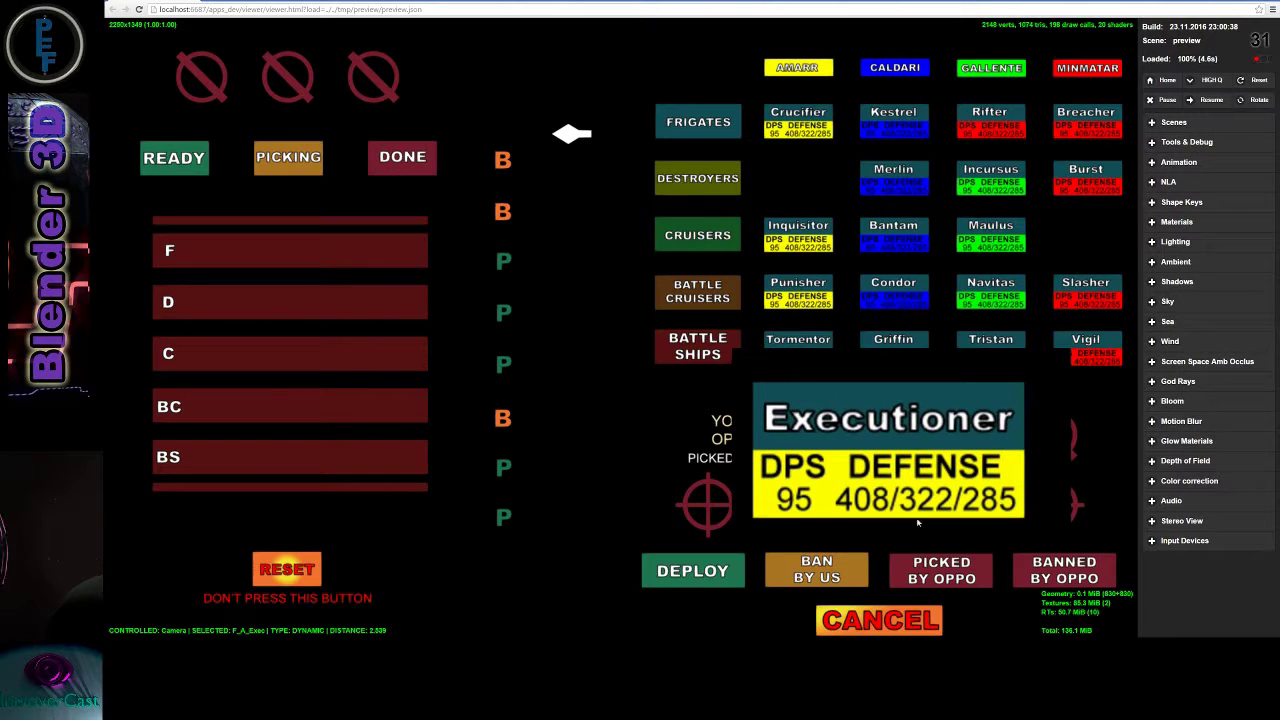
pyautogui.click(921, 624)
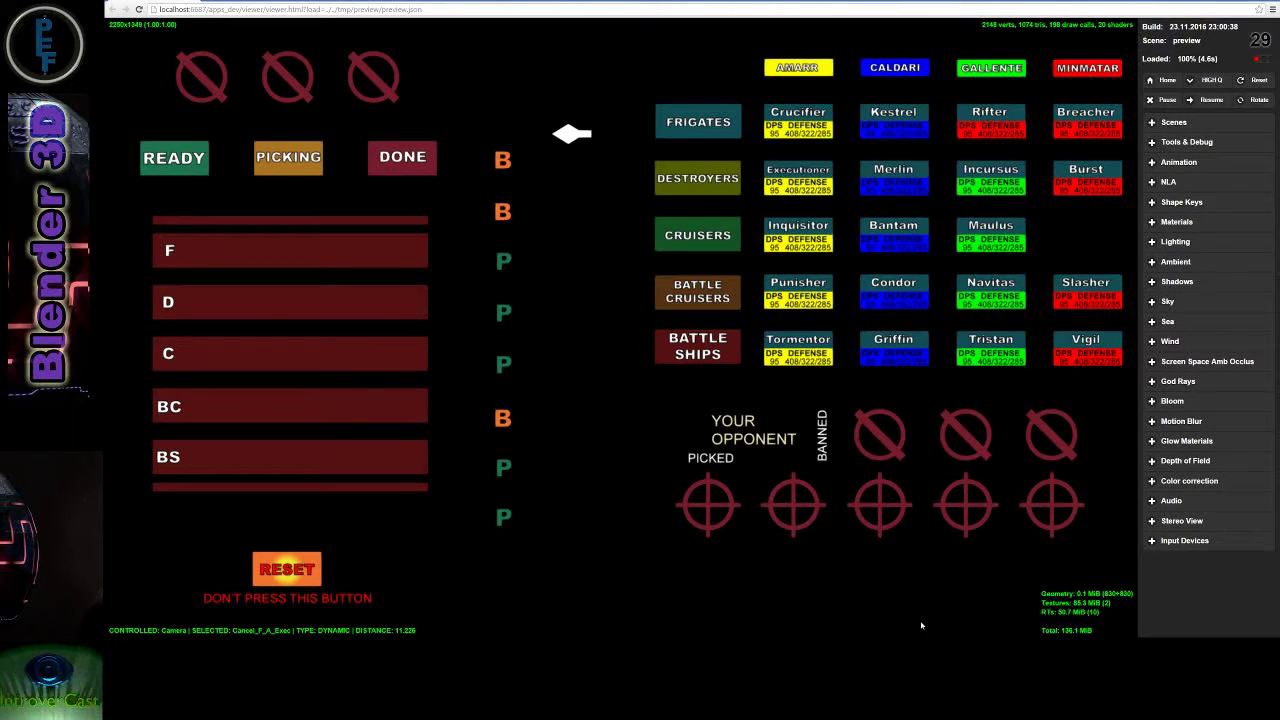
pyautogui.click(793, 372)
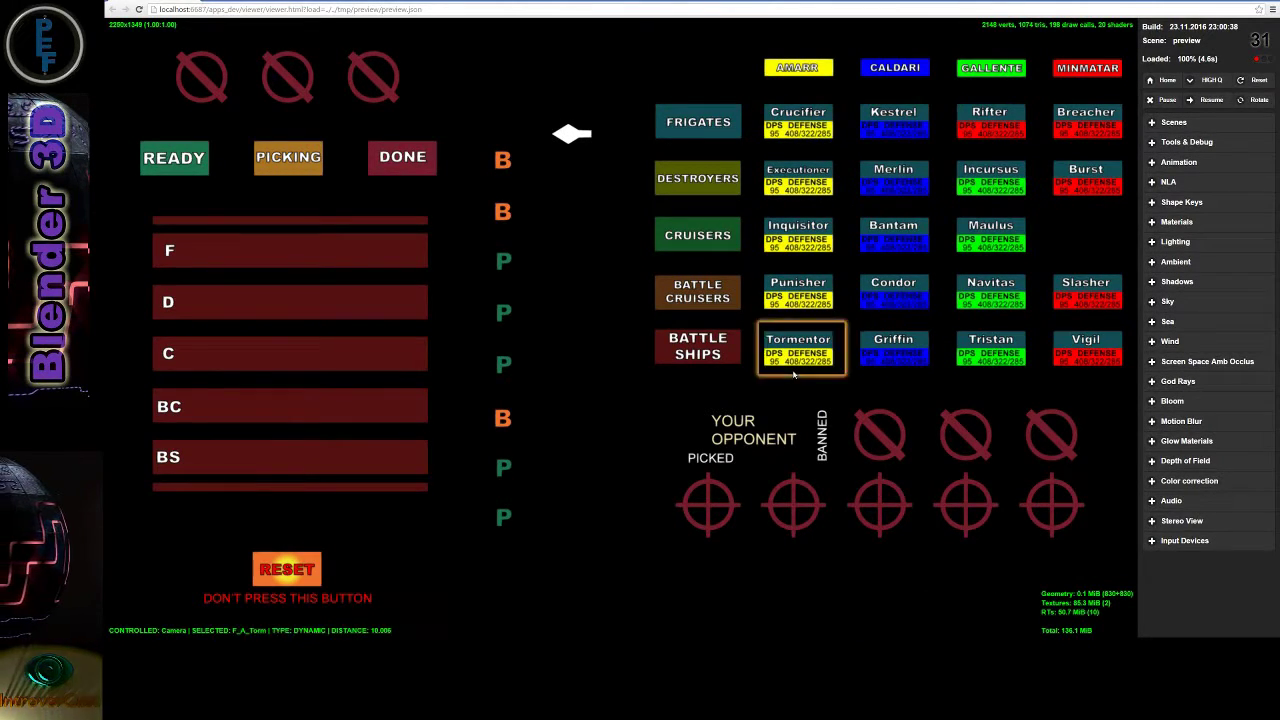
pyautogui.click(793, 372)
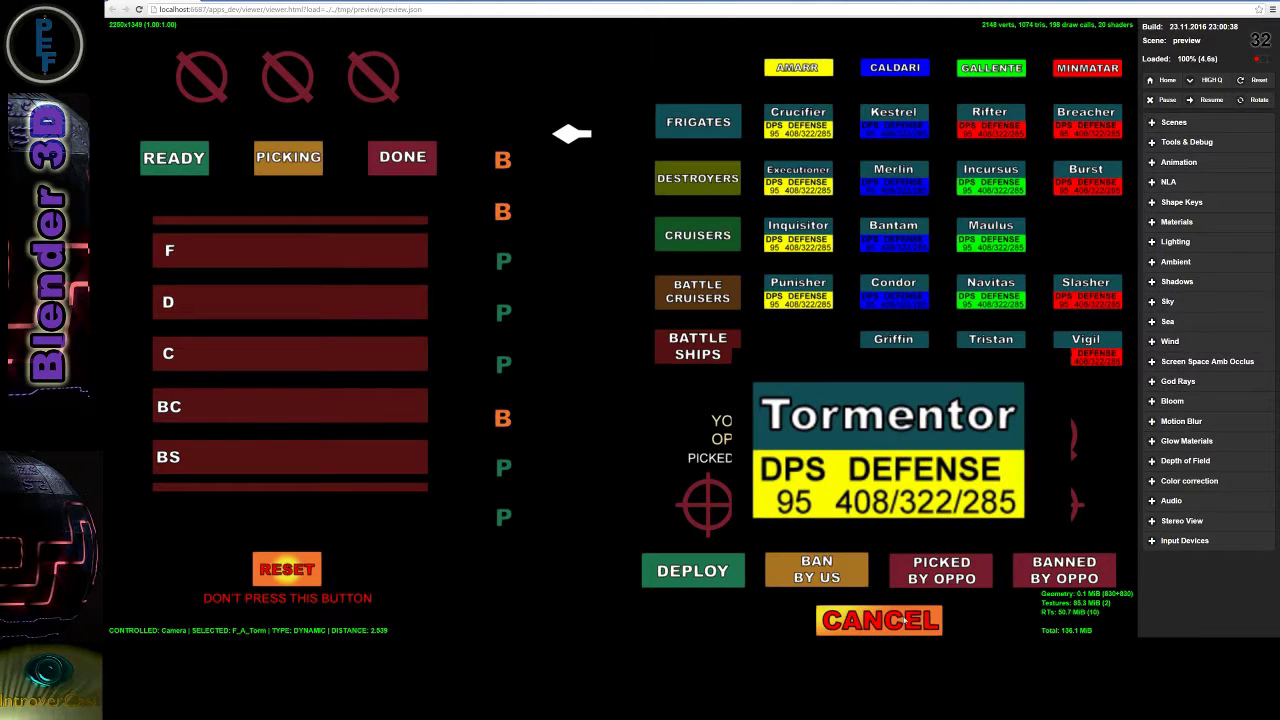
pyautogui.click(903, 620)
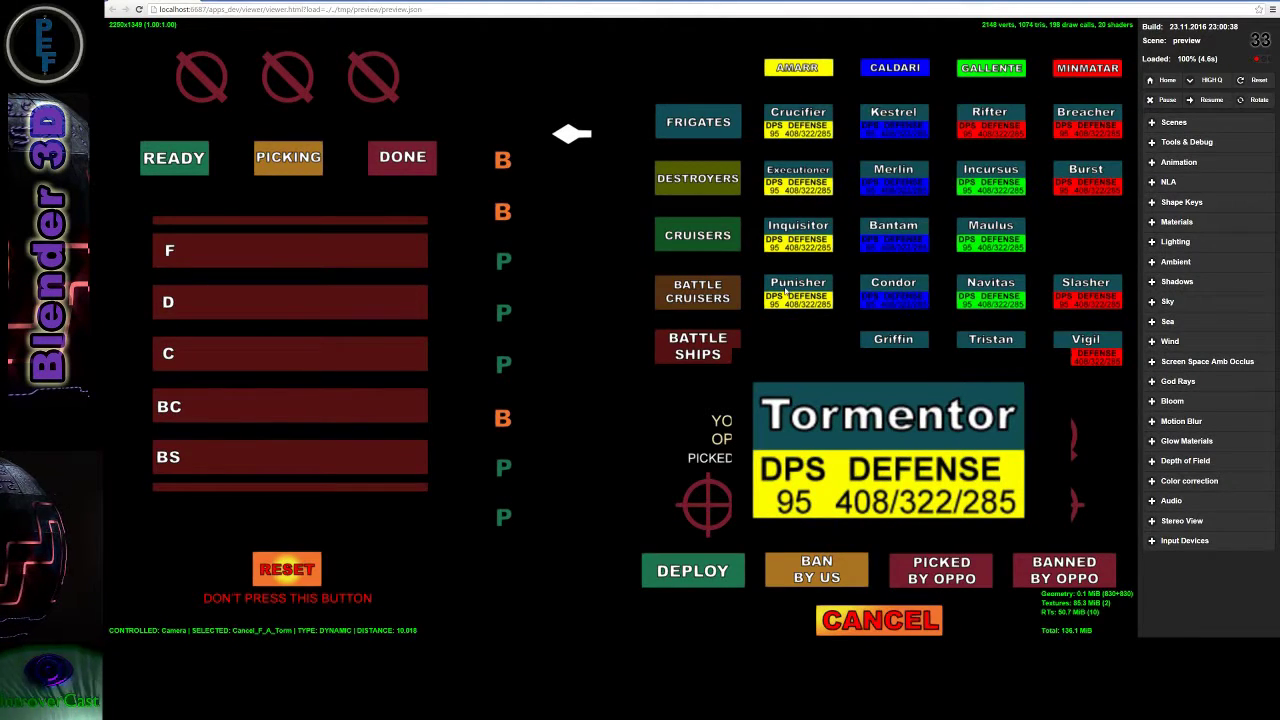
# Deploy Punisher into the frigate row and close the leftover Tormentor panel.
pyautogui.click(786, 291)
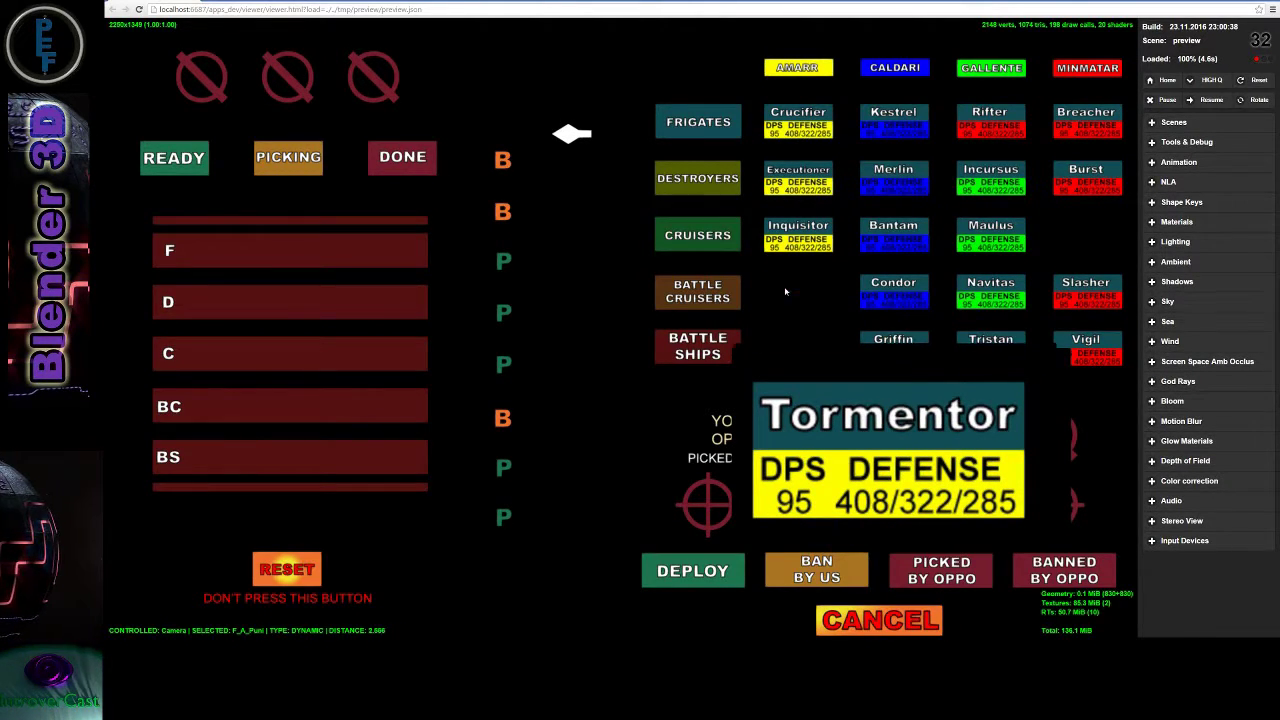
pyautogui.click(894, 621)
pyautogui.click(672, 574)
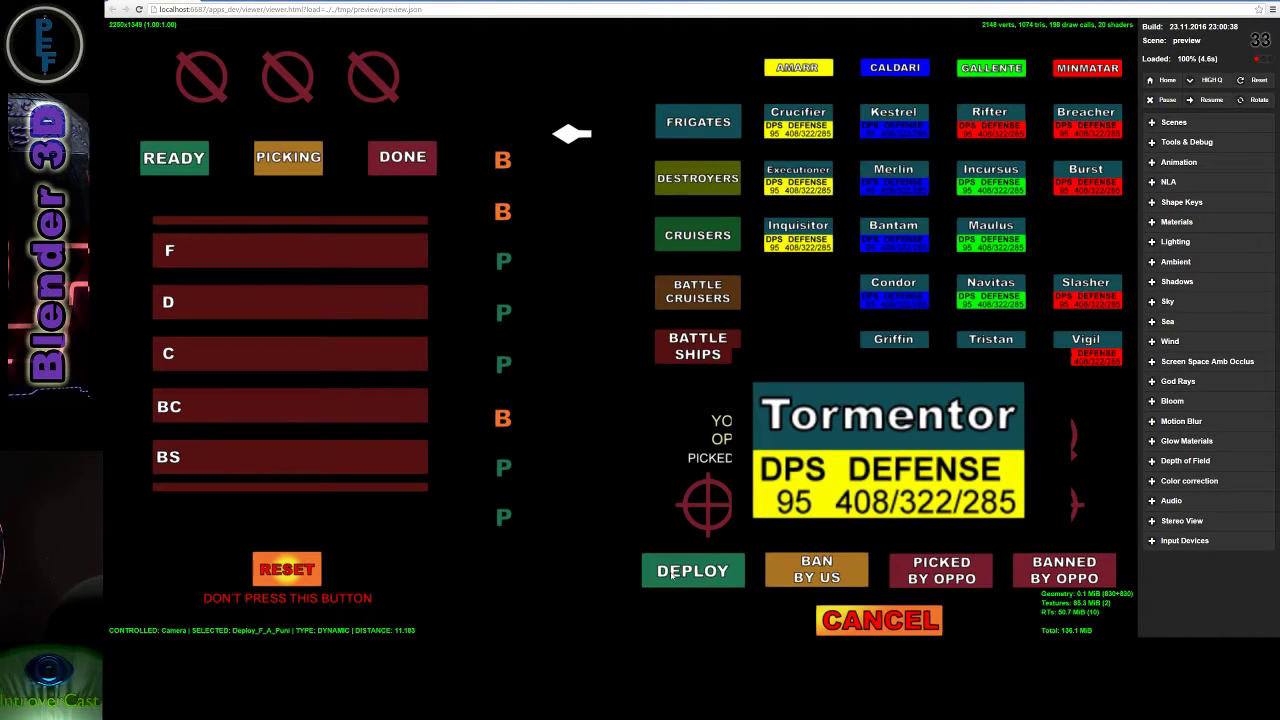
pyautogui.click(678, 571)
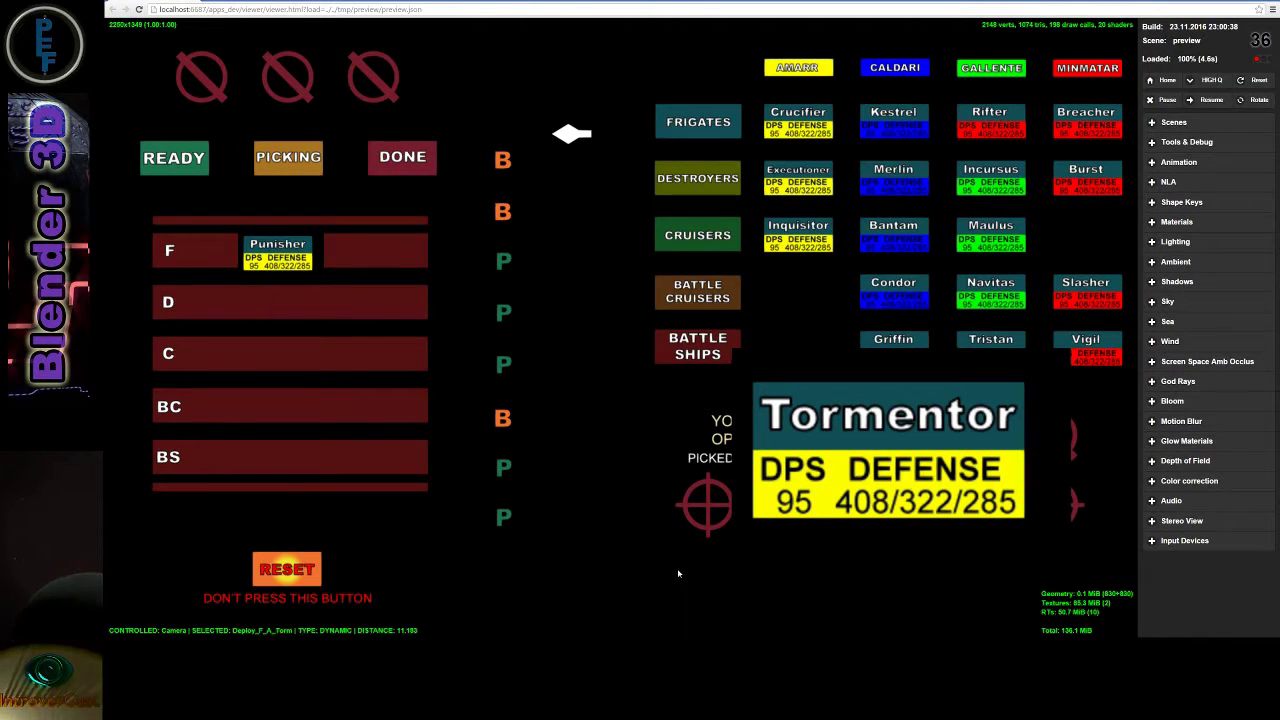
# Ban Executioner and Crucifier for our side and record Inquisitor as the opponent's pick.
pyautogui.click(823, 250)
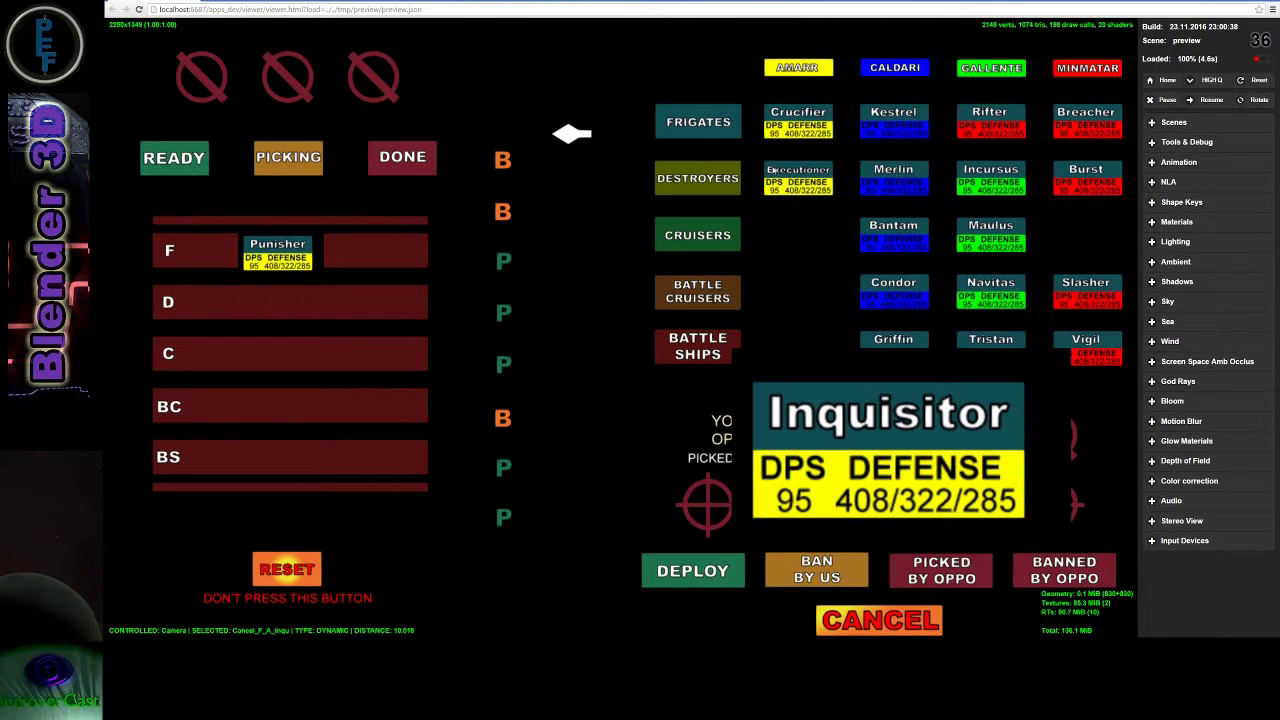
pyautogui.click(771, 170)
pyautogui.click(892, 620)
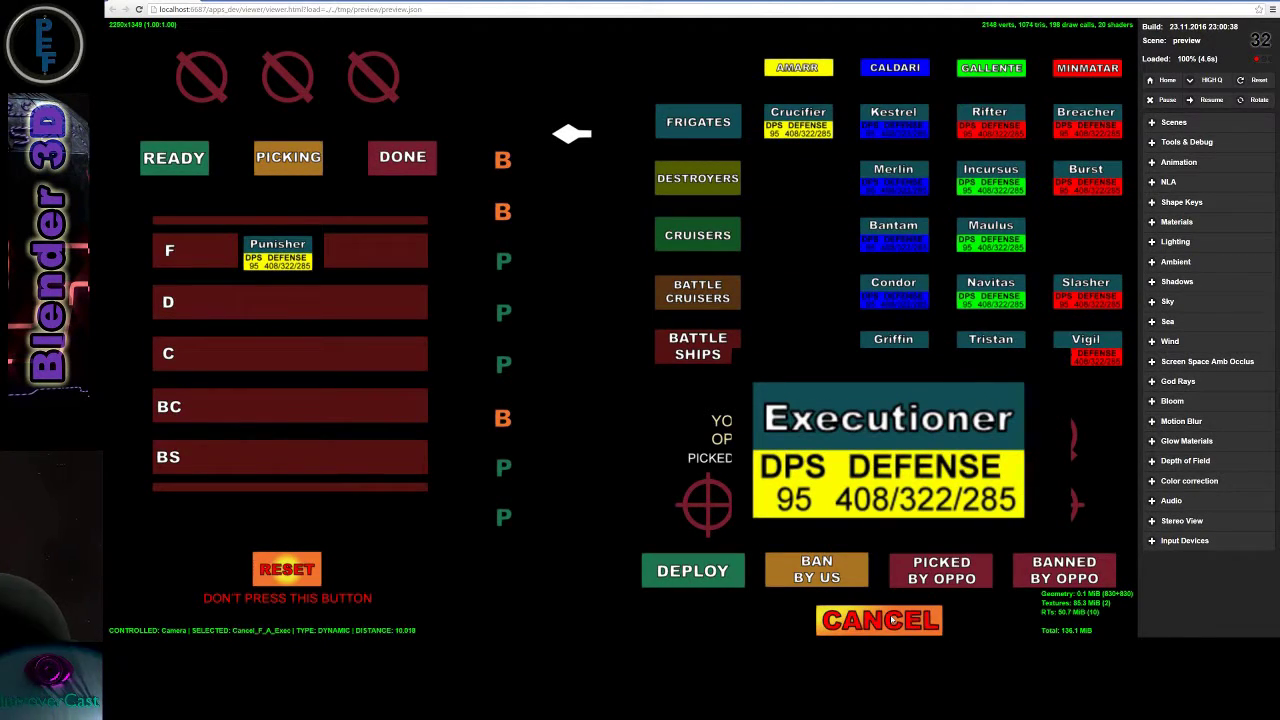
pyautogui.click(798, 120)
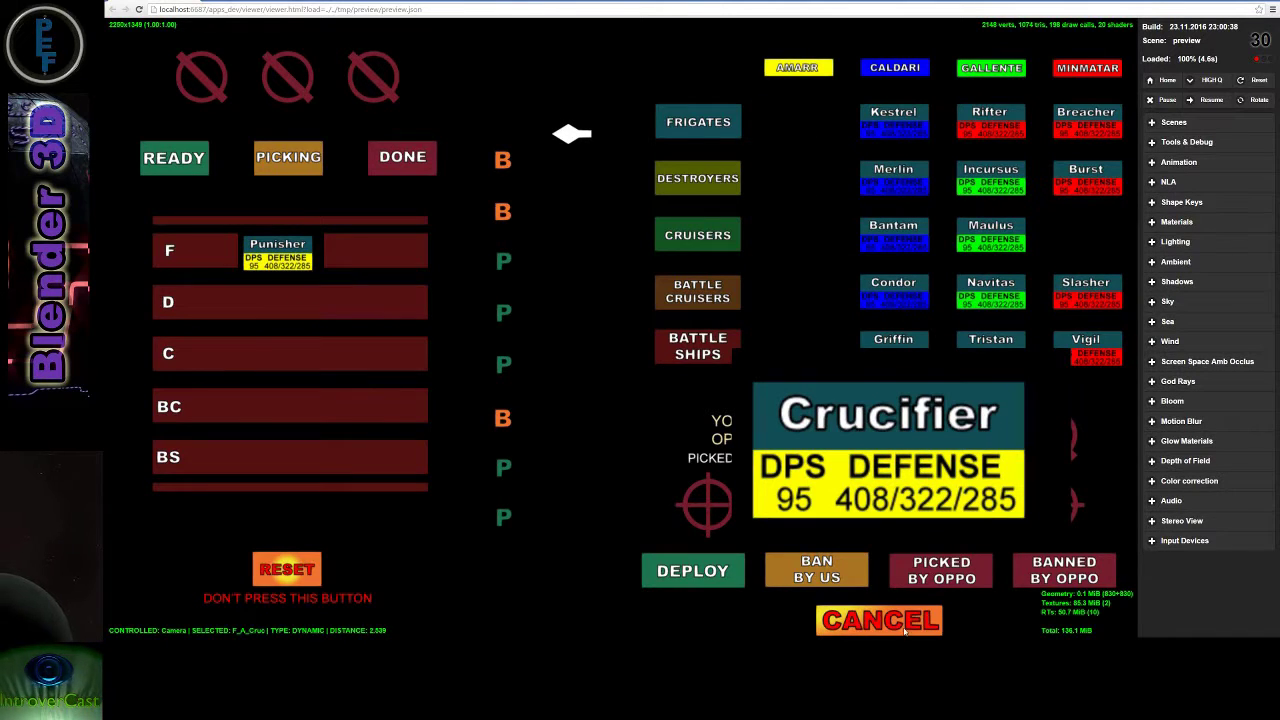
pyautogui.click(905, 622)
pyautogui.click(864, 557)
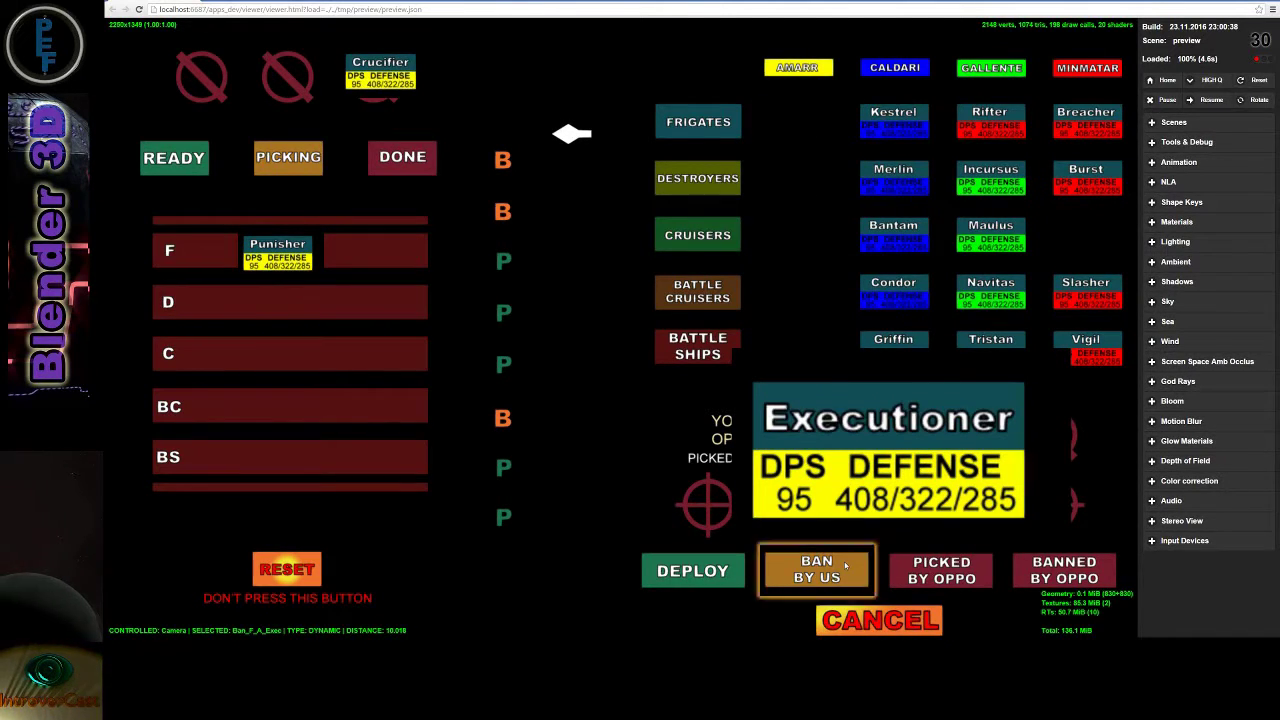
pyautogui.click(892, 570)
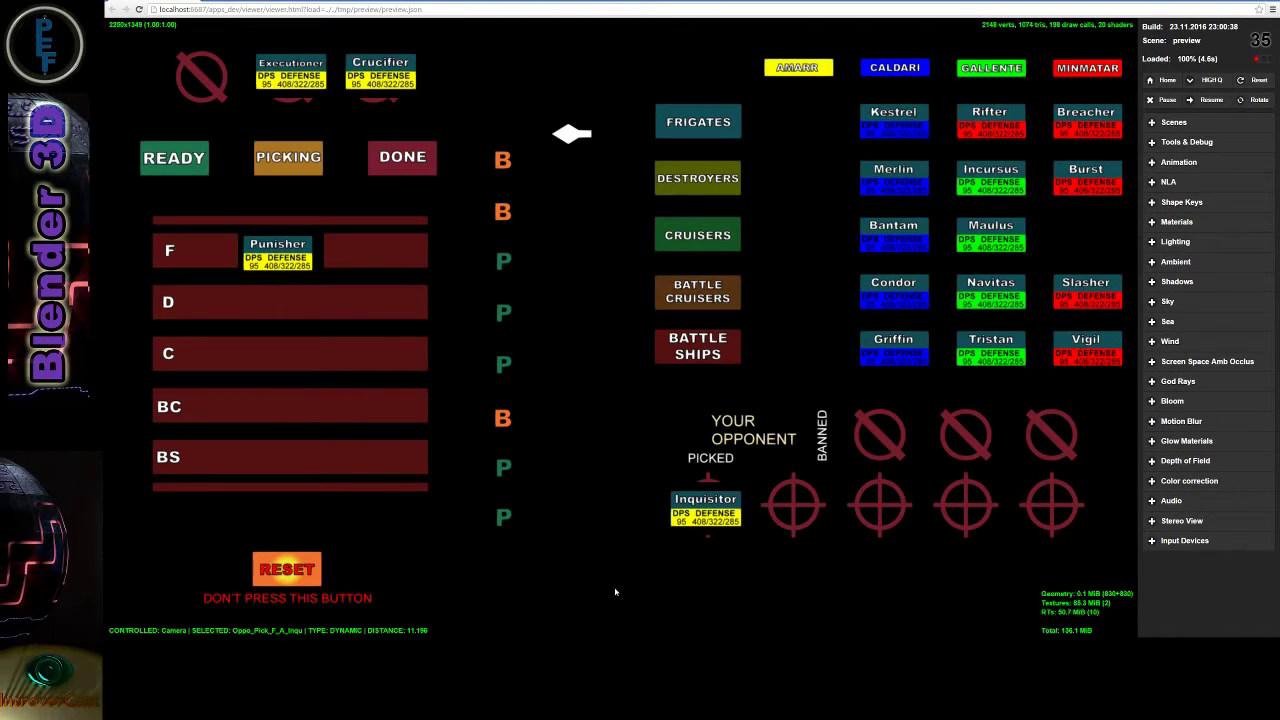
# Back in Blender, maximize the node editor and frame the blue, green and red node frames.
pyautogui.hotkey('alt', 'Tab')
pyautogui.hotkey('alt', 'Tab')
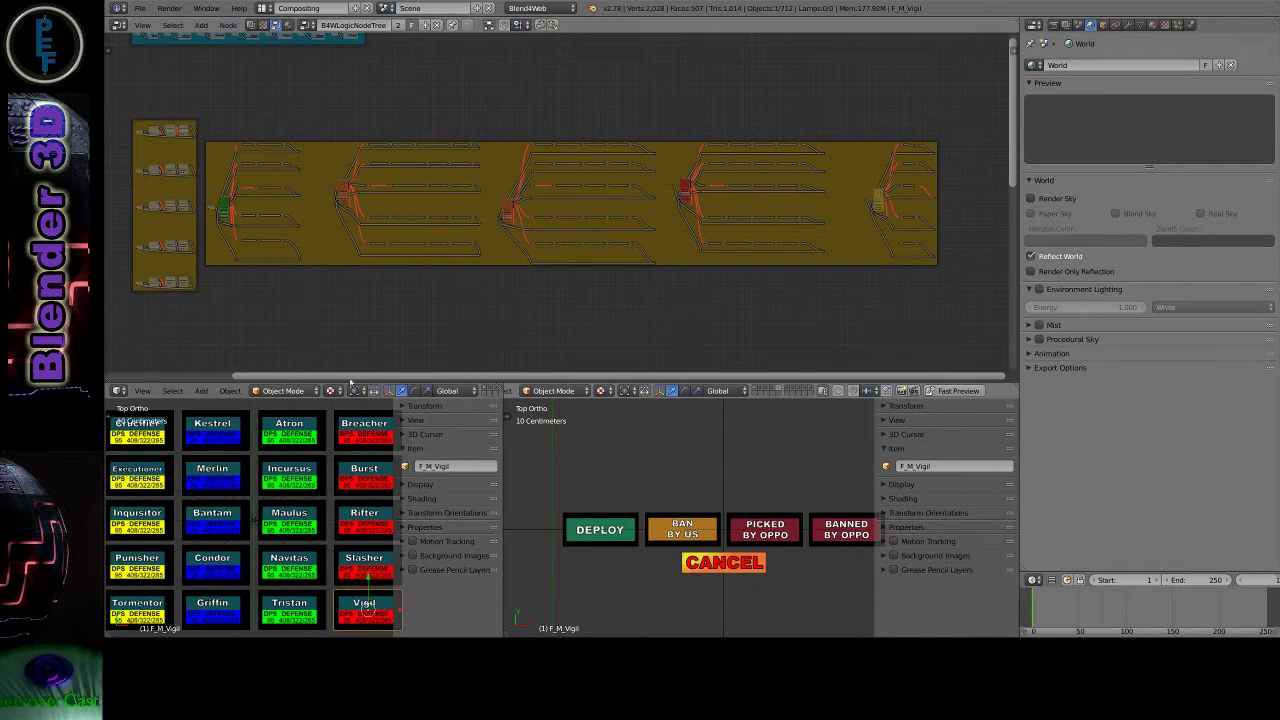
pyautogui.hotkey('ctrl', 'space')
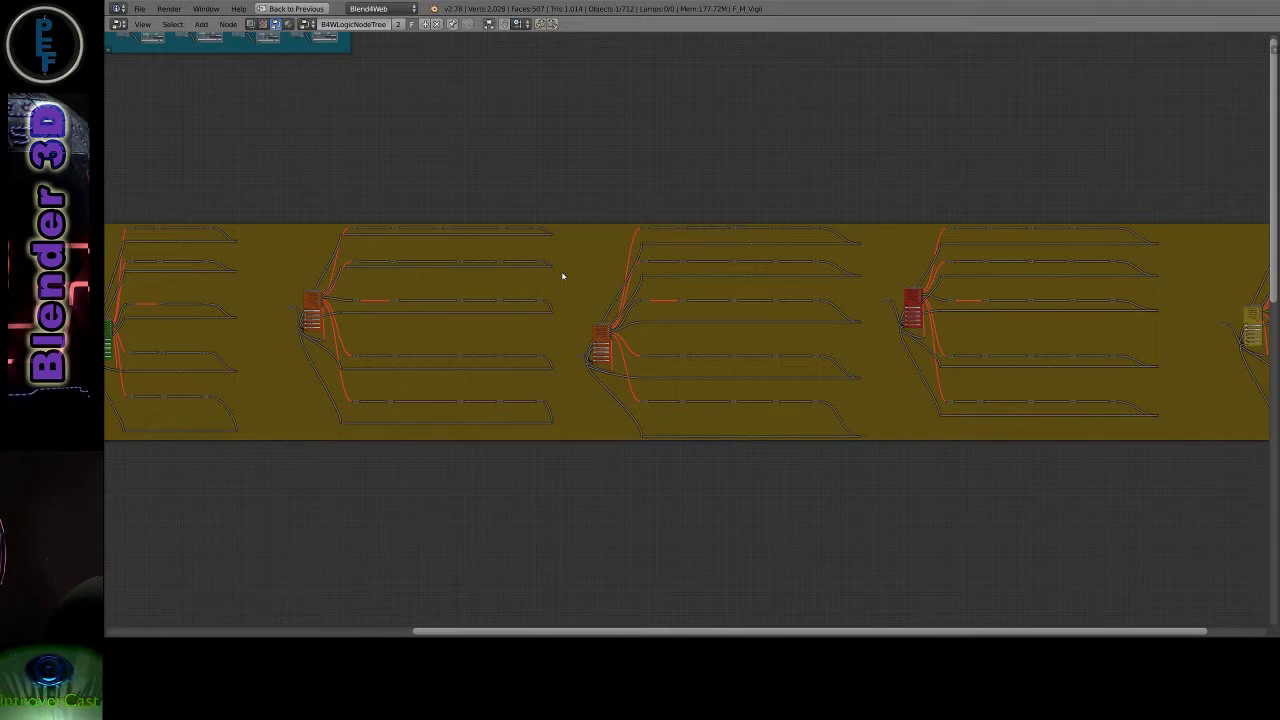
pyautogui.scroll(-1, 561, 271)
pyautogui.scroll(-1, 561, 271)
pyautogui.scroll(-1, 562, 276)
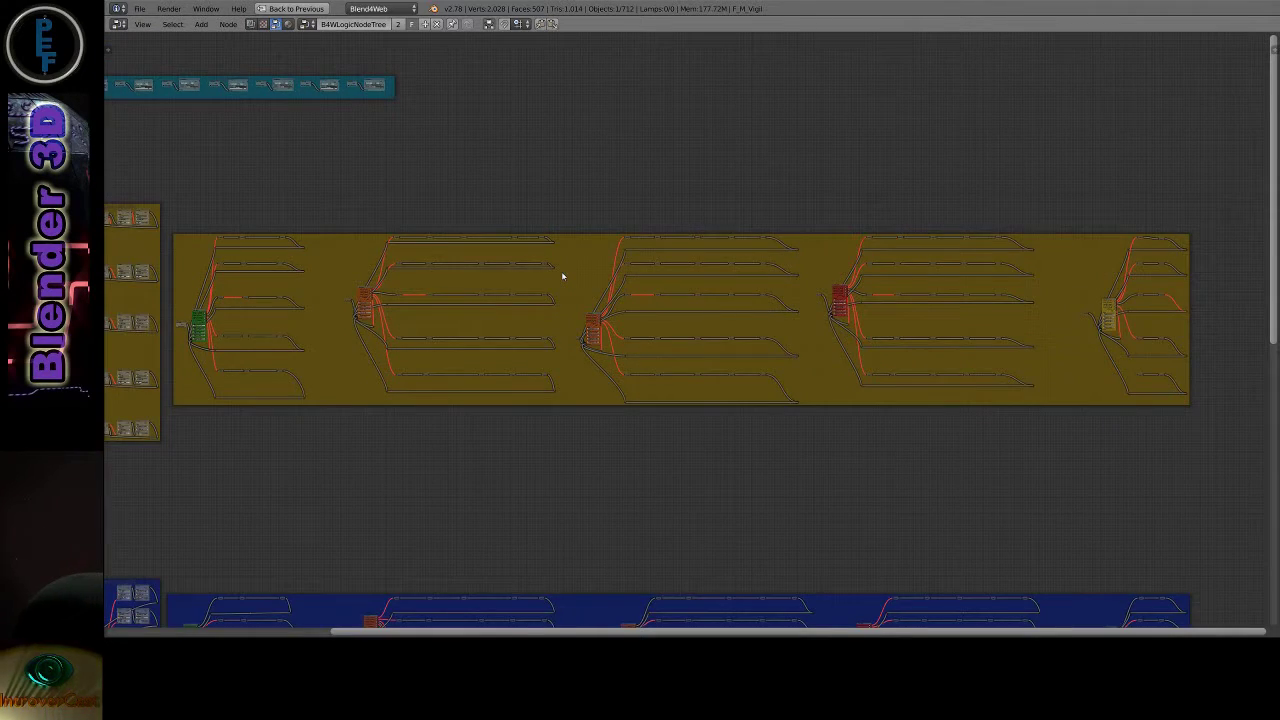
pyautogui.scroll(-1, 562, 276)
pyautogui.scroll(-1, 562, 276)
pyautogui.scroll(-1, 562, 276)
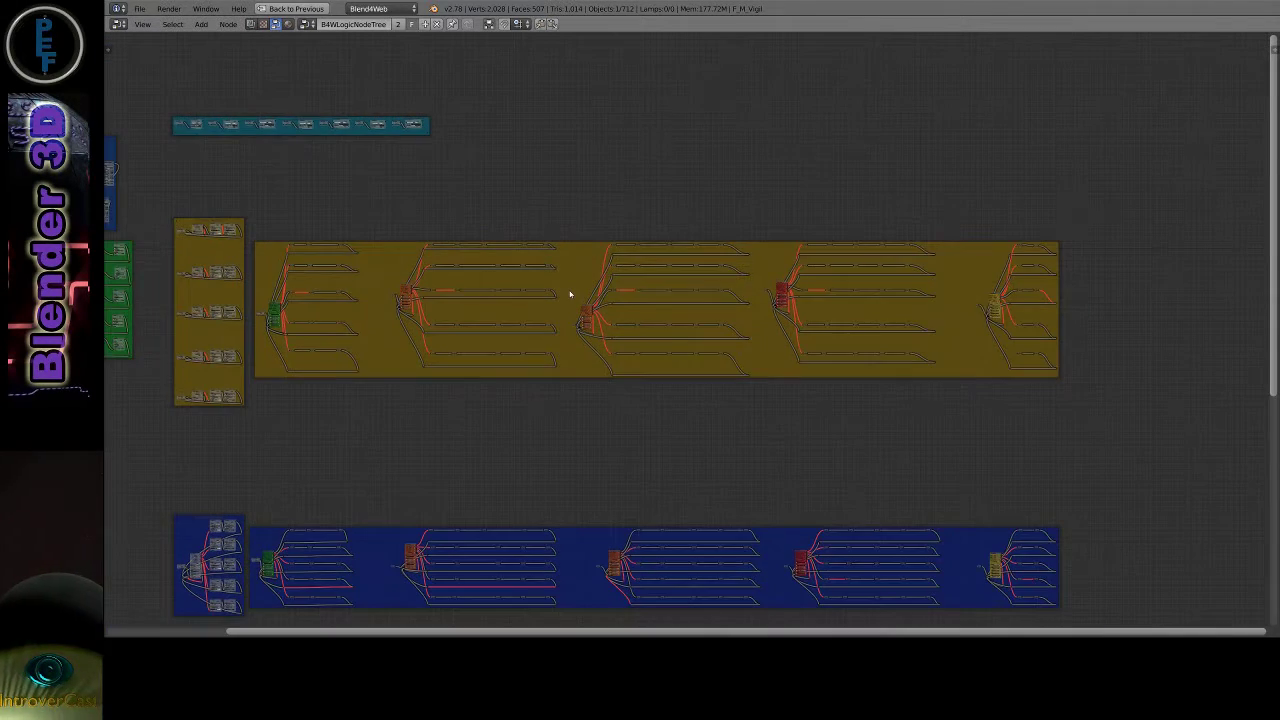
pyautogui.scroll(-1, 572, 296)
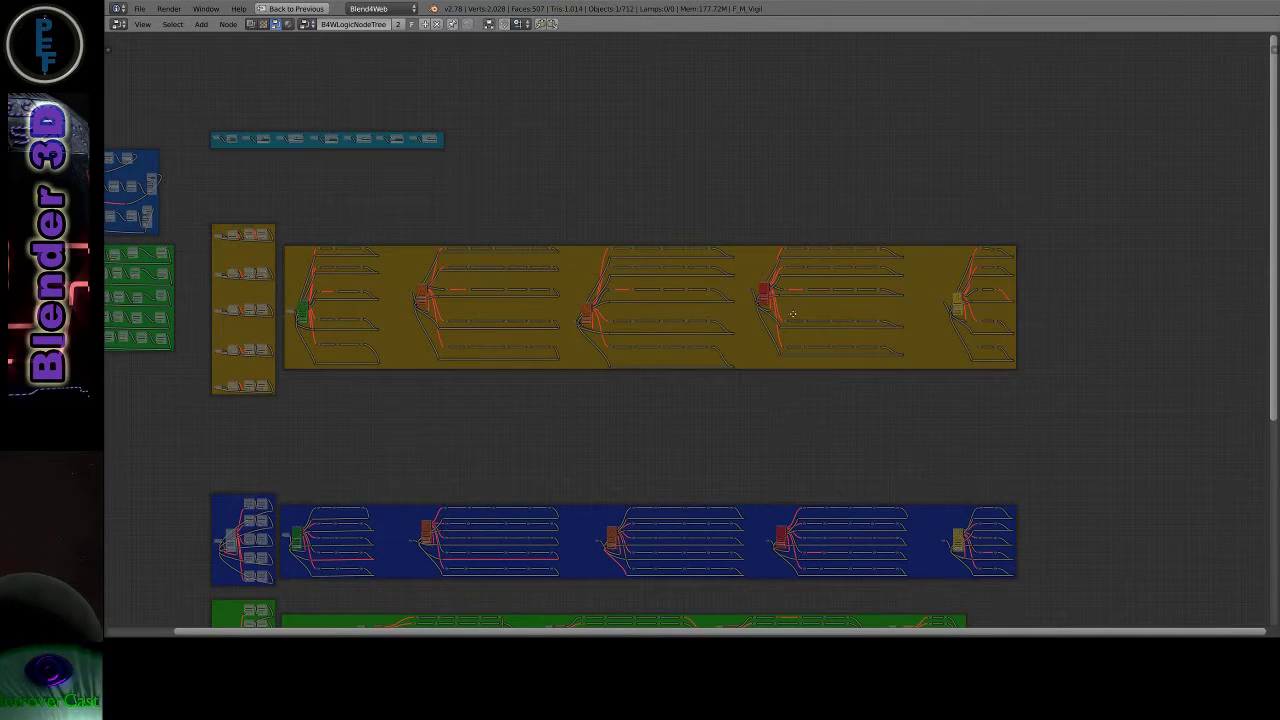
pyautogui.moveTo(776, 134); pyautogui.dragTo(829, 347, button='middle')
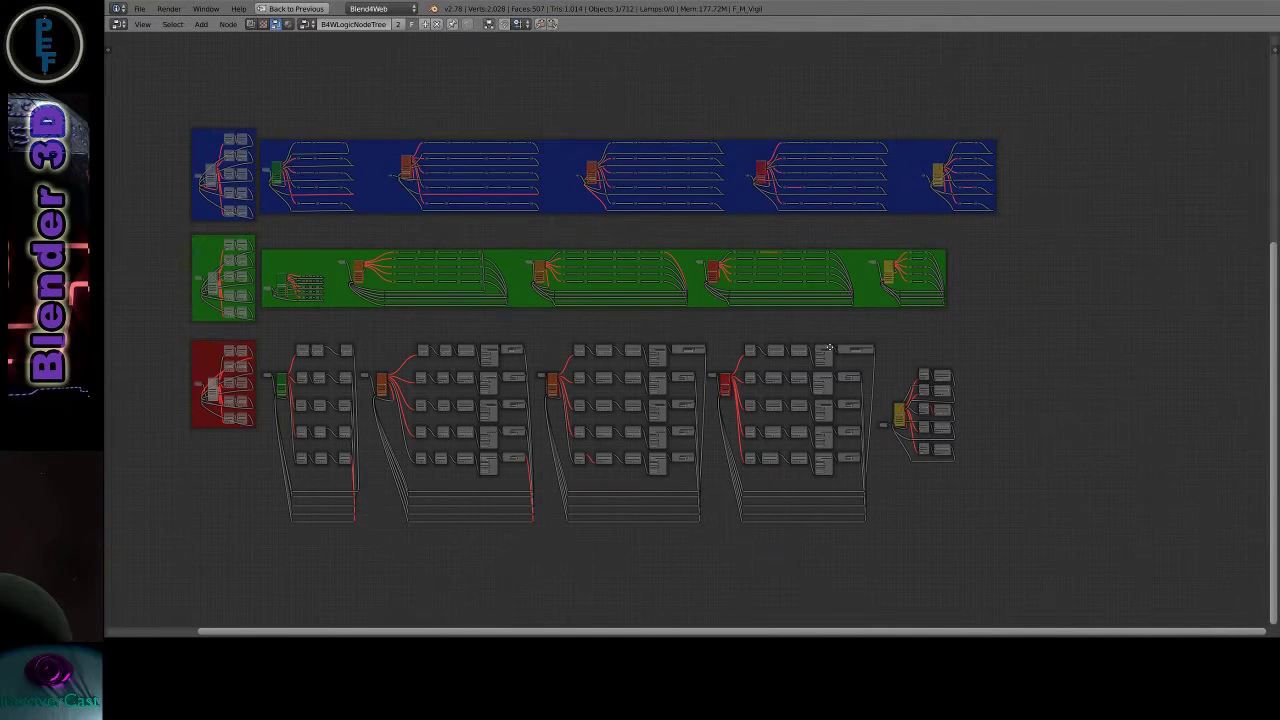
pyautogui.moveTo(983, 435); pyautogui.dragTo(986, 418, button='middle')
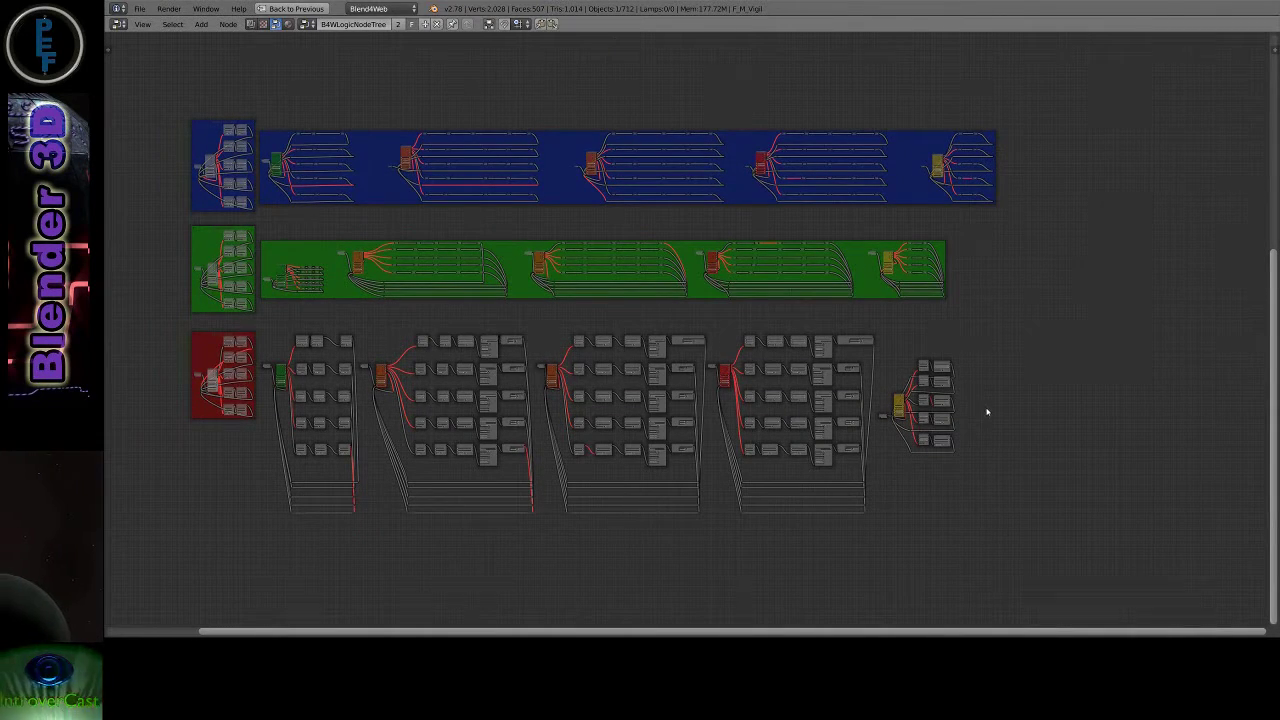
# Zoom in on the logic tree to inspect the red and yellow switch nodes' looping chains.
pyautogui.scroll(1, 986, 412)
pyautogui.scroll(1, 986, 412)
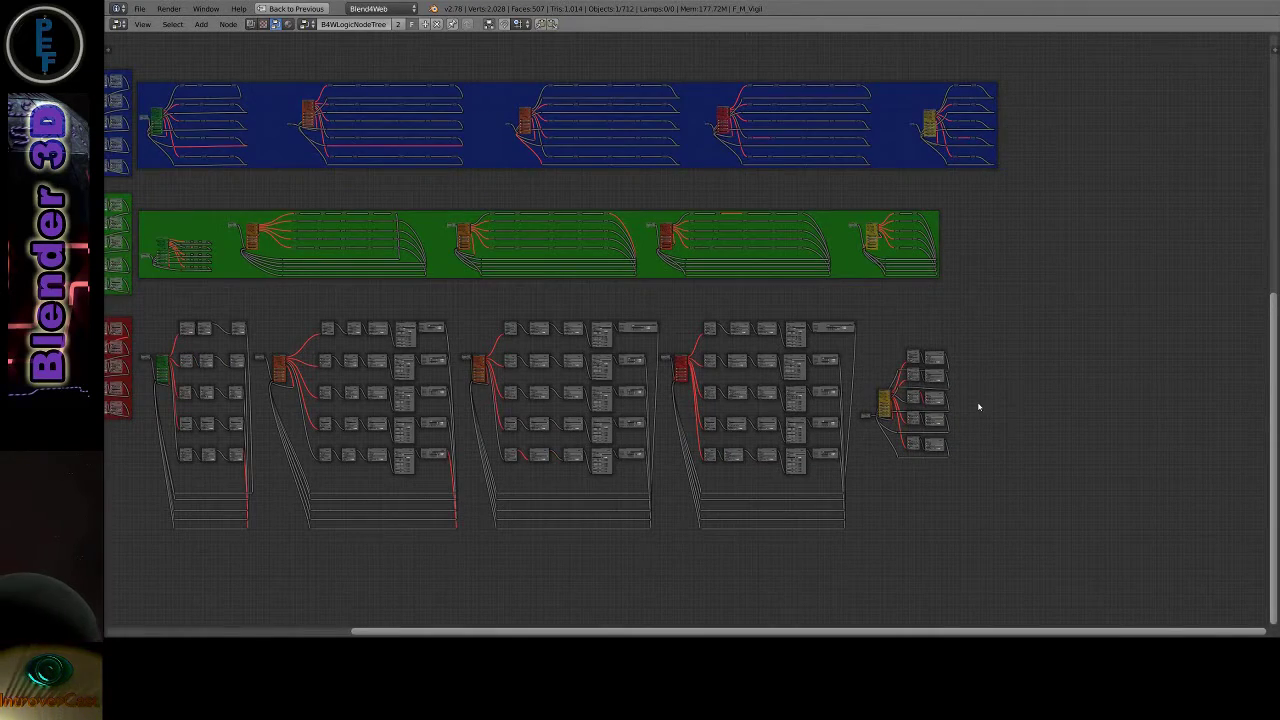
pyautogui.scroll(1, 979, 407)
pyautogui.scroll(1, 962, 401)
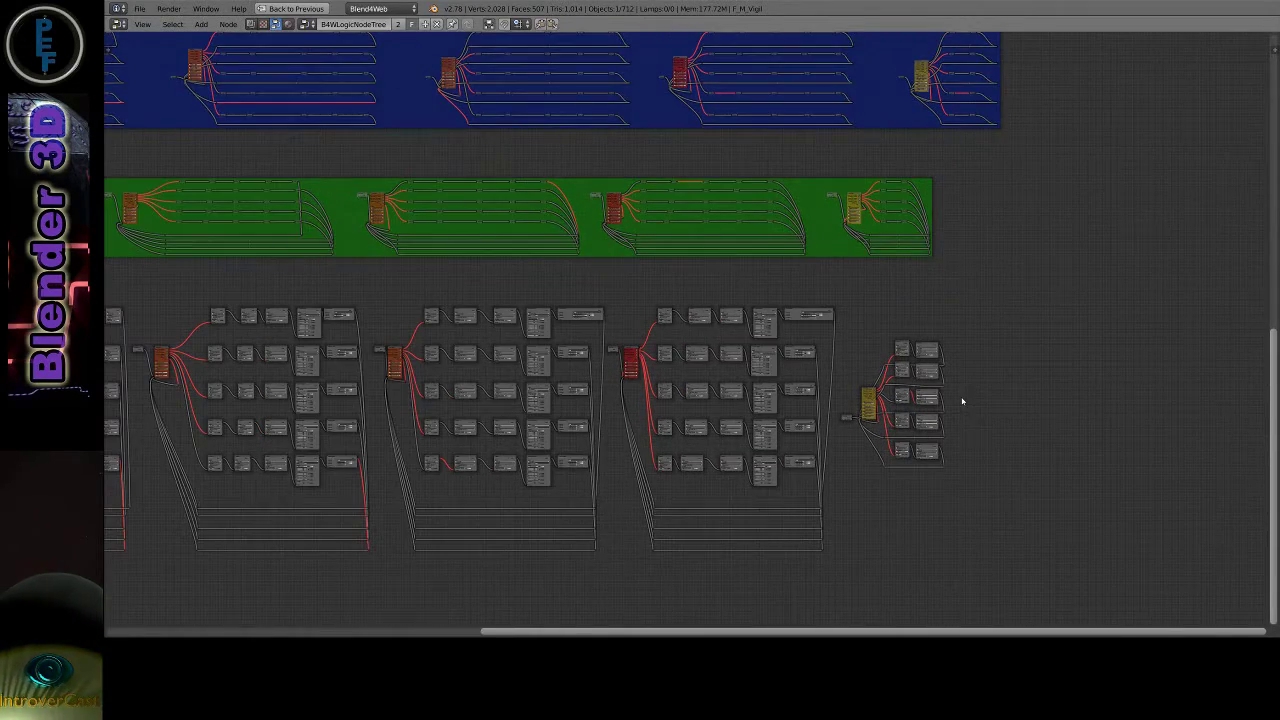
pyautogui.scroll(1, 924, 384)
pyautogui.scroll(1, 924, 384)
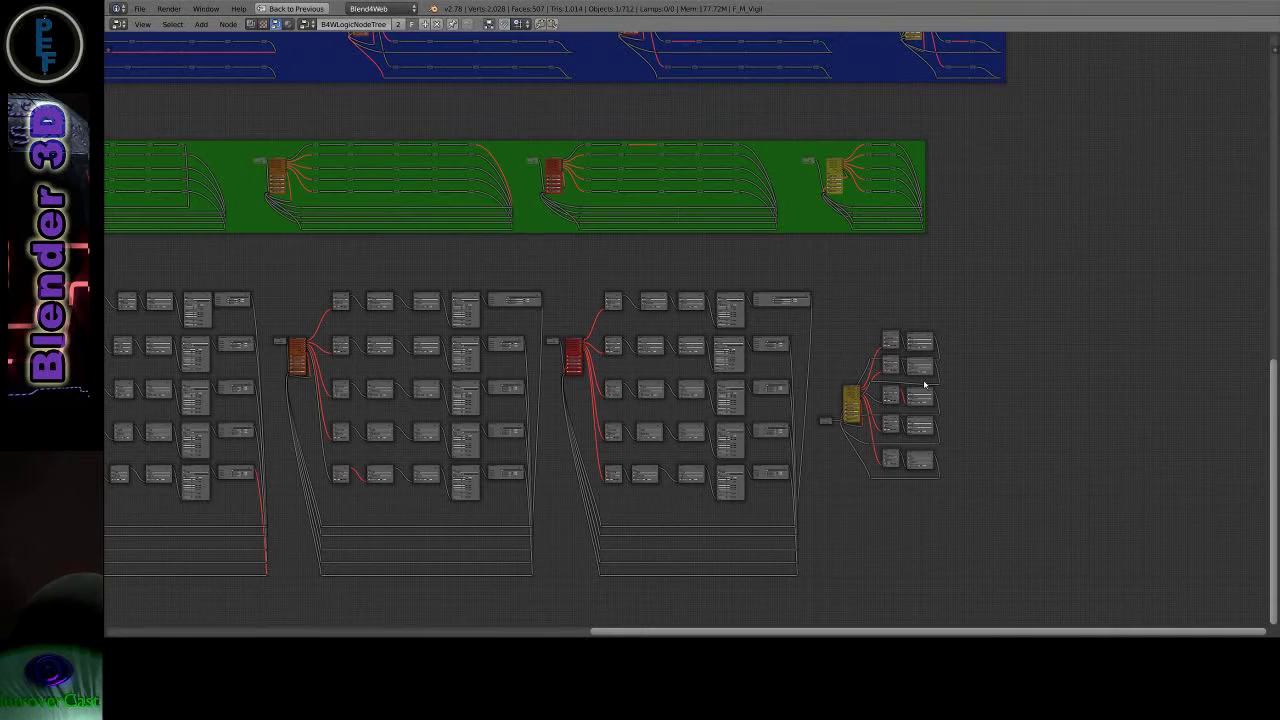
pyautogui.scroll(1, 924, 384)
pyautogui.scroll(1, 924, 384)
pyautogui.scroll(1, 924, 384)
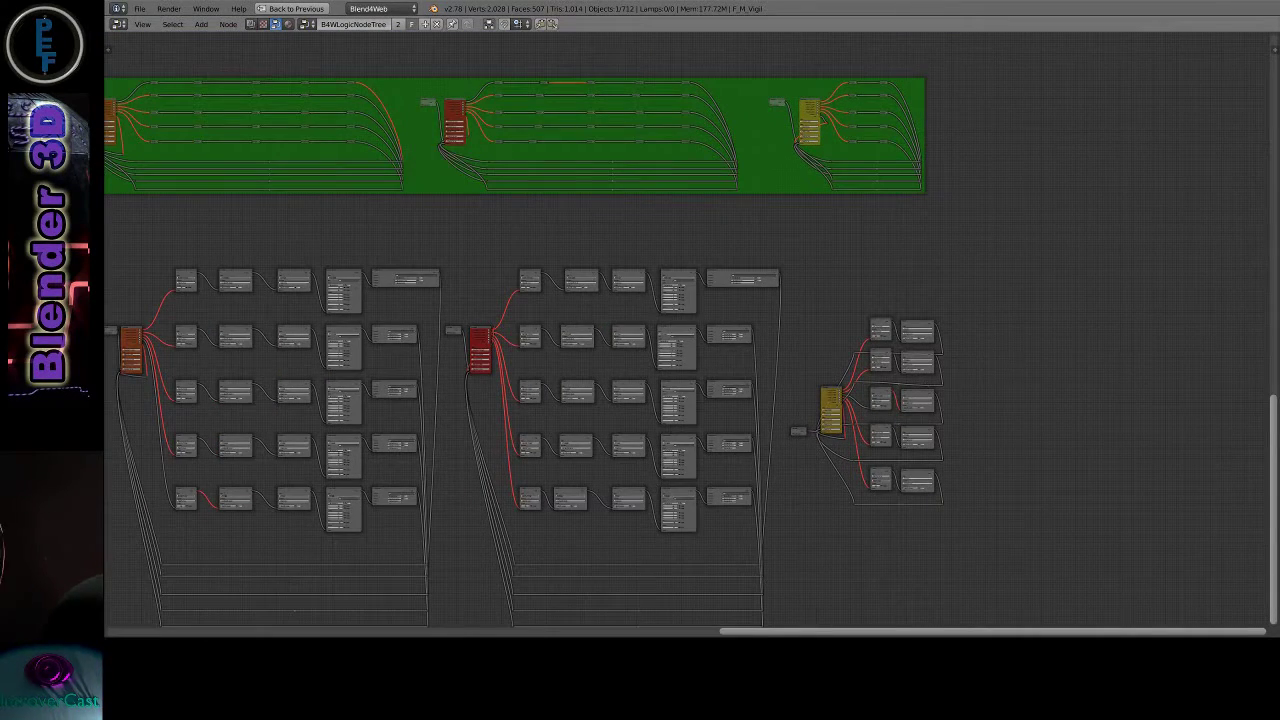
pyautogui.scroll(1, 924, 384)
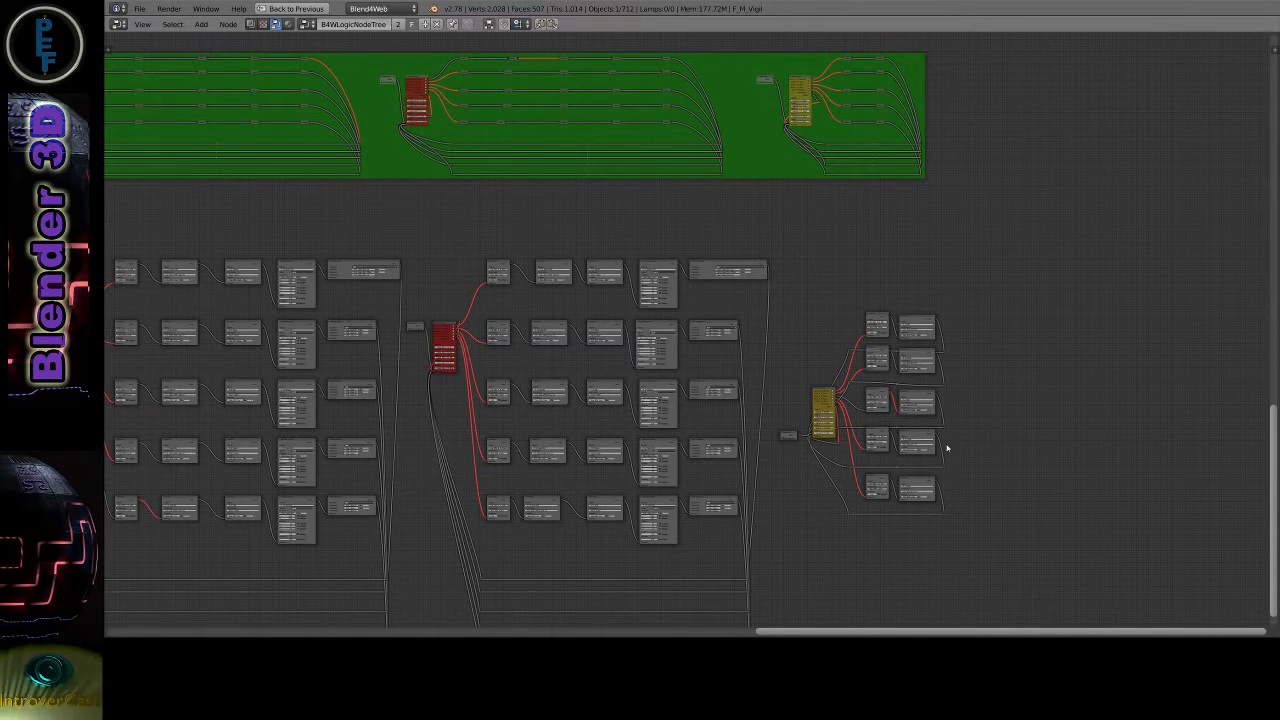
pyautogui.scroll(1, 932, 440)
pyautogui.scroll(1, 932, 440)
pyautogui.scroll(1, 883, 437)
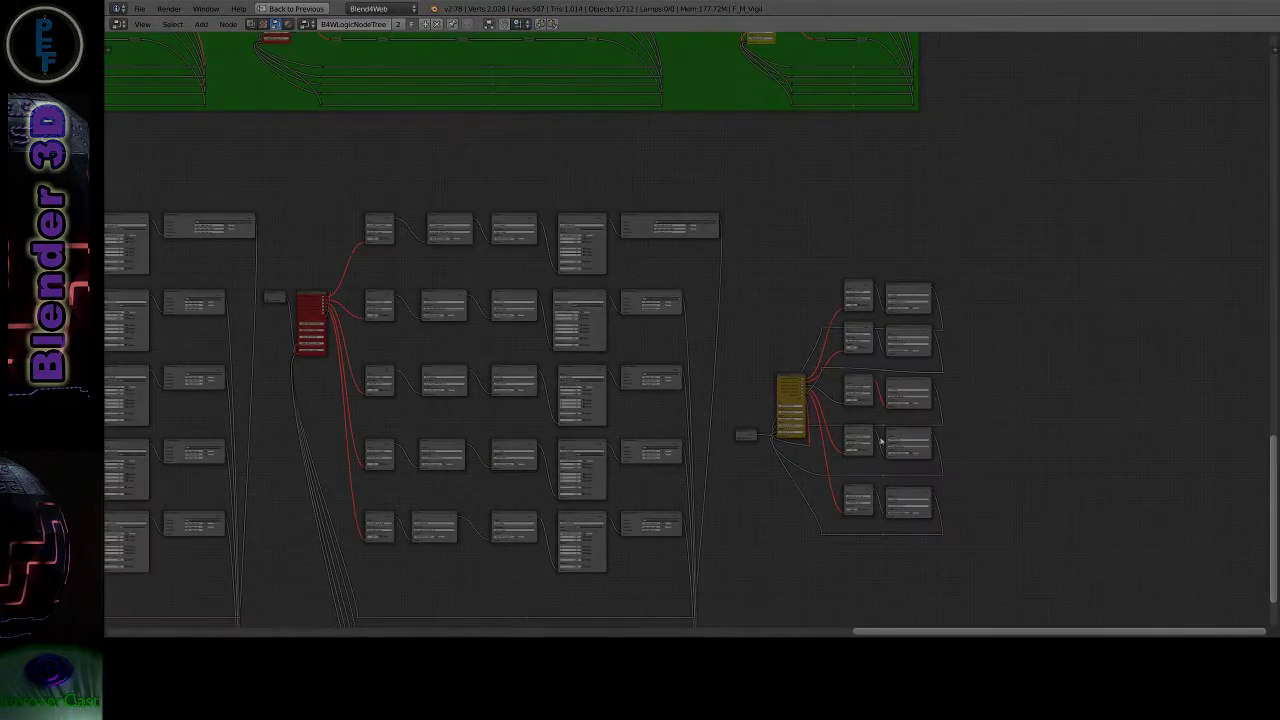
pyautogui.scroll(1, 850, 436)
pyautogui.scroll(1, 801, 433)
pyautogui.scroll(1, 801, 433)
pyautogui.scroll(1, 801, 433)
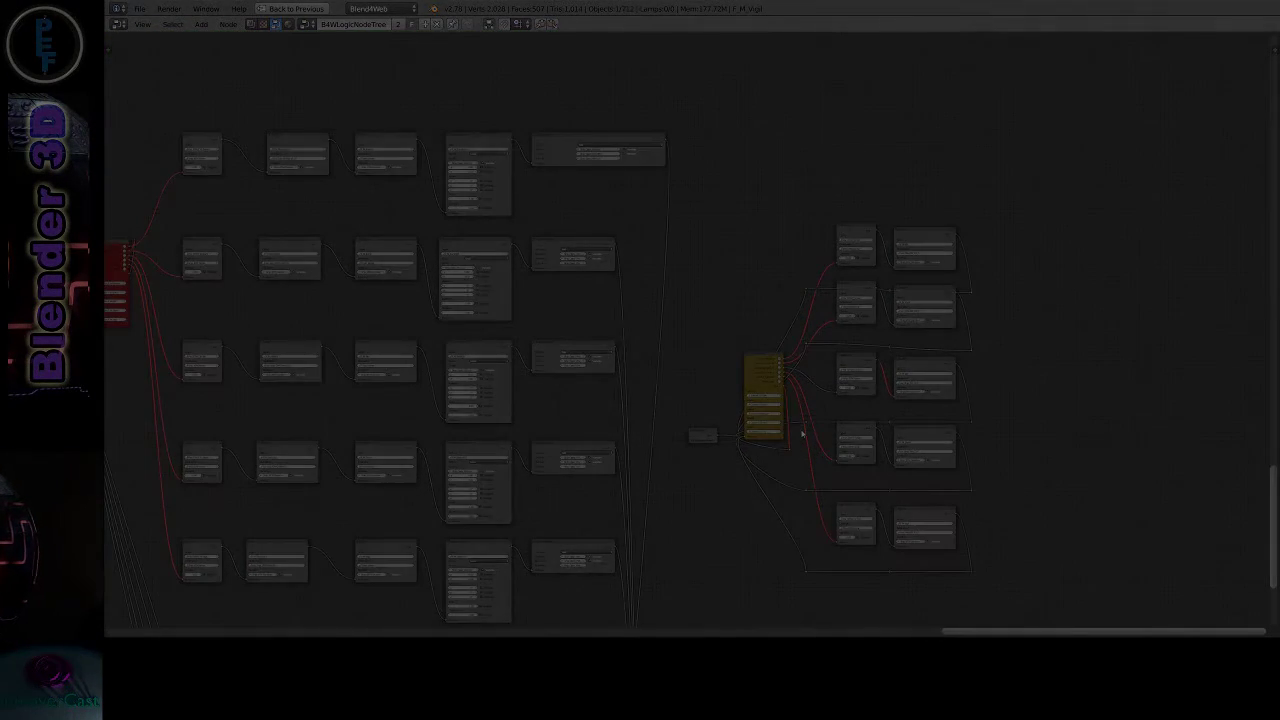
pyautogui.scroll(1, 801, 433)
pyautogui.scroll(1, 802, 433)
pyautogui.scroll(1, 802, 433)
pyautogui.scroll(1, 802, 433)
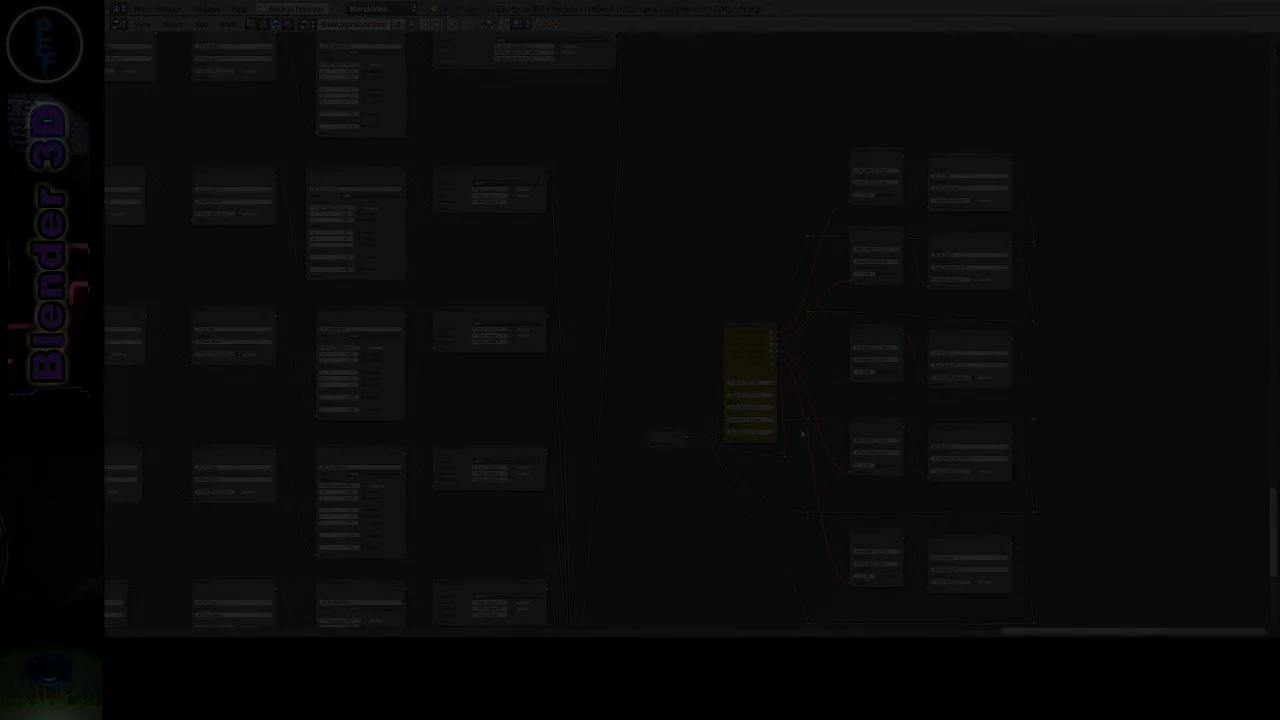
pyautogui.scroll(1, 802, 433)
pyautogui.scroll(1, 802, 433)
pyautogui.scroll(1, 802, 433)
pyautogui.scroll(1, 802, 433)
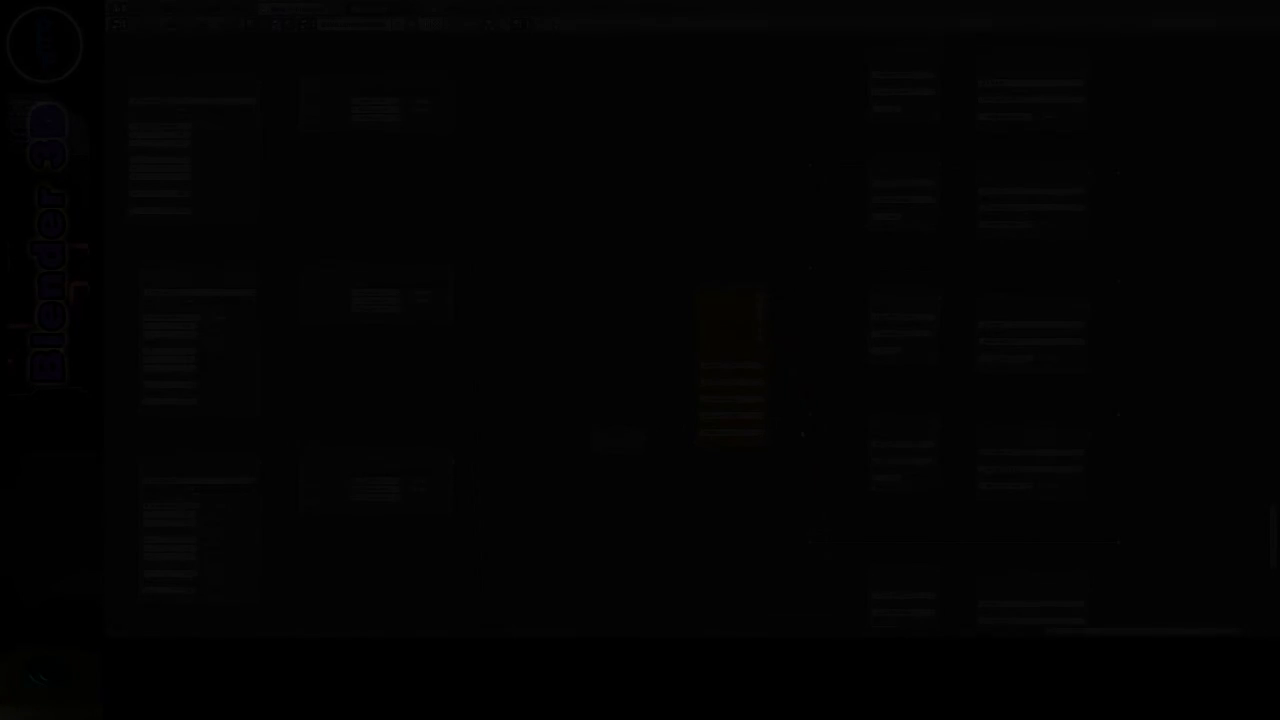